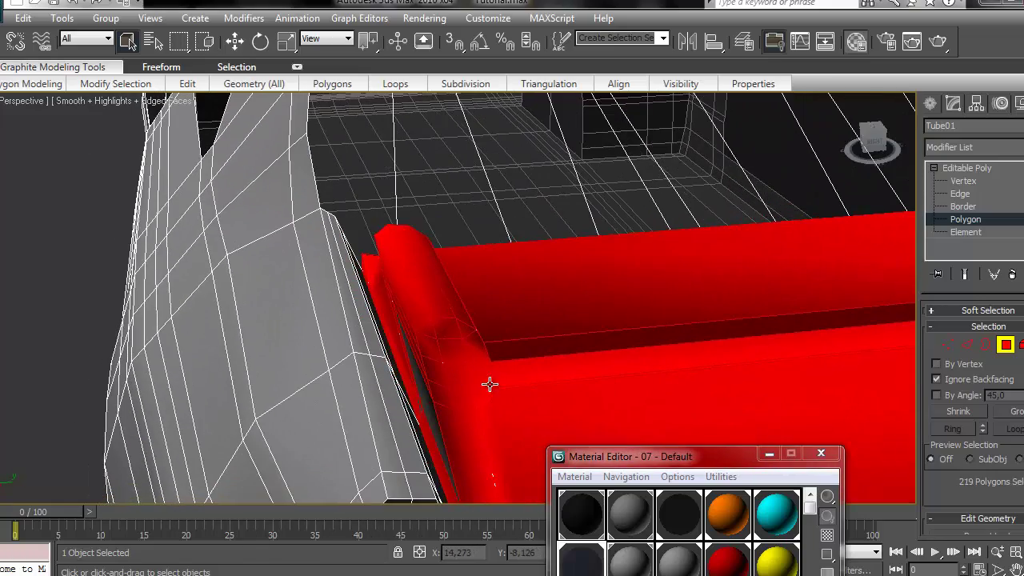
# Add the missed polygons at the boot lid's side to the selection and detach the selection as an object named boot
pyautogui.keyDown('ctrl'); pyautogui.click(420, 408); pyautogui.keyUp('ctrl')
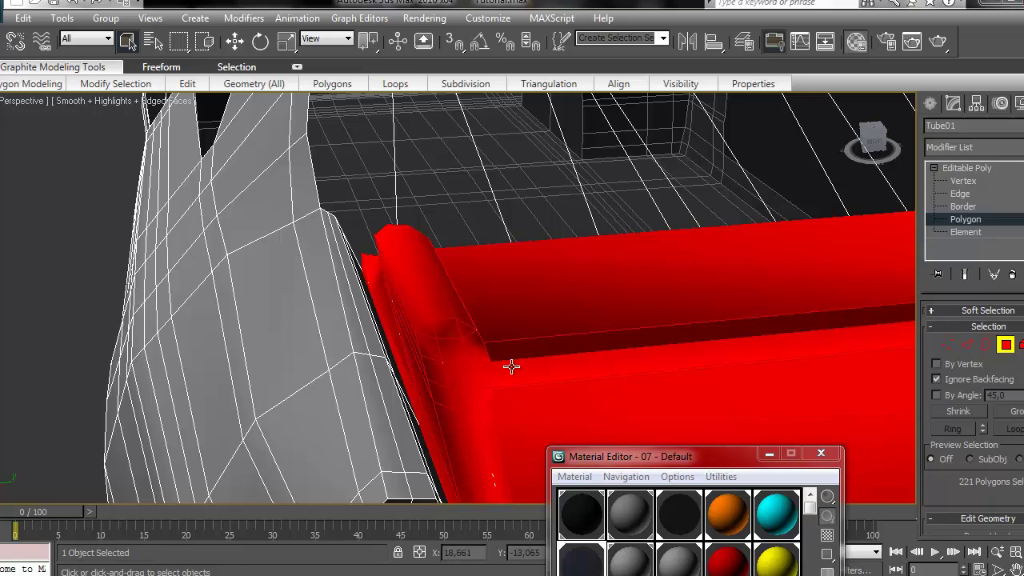
pyautogui.keyDown('alt'); pyautogui.moveTo(679, 254); pyautogui.dragTo(658, 167, button='middle'); pyautogui.keyUp('alt')
pyautogui.moveTo(869, 142); pyautogui.dragTo(859, 130)
pyautogui.moveTo(781, 223); pyautogui.dragTo(441, 233, button='middle')
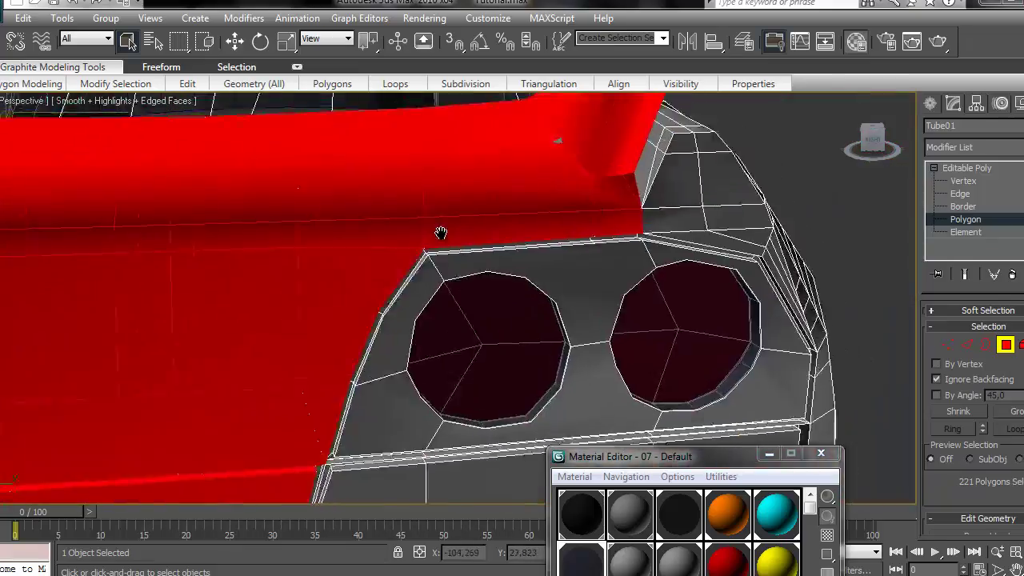
pyautogui.scroll(-5, 441, 232)
pyautogui.moveTo(864, 136)
pyautogui.mouseDown()
pyautogui.moveTo(712, 148)
pyautogui.moveTo(855, 144)
pyautogui.mouseUp()
pyautogui.moveTo(371, 319); pyautogui.dragTo(602, 244, button='middle')
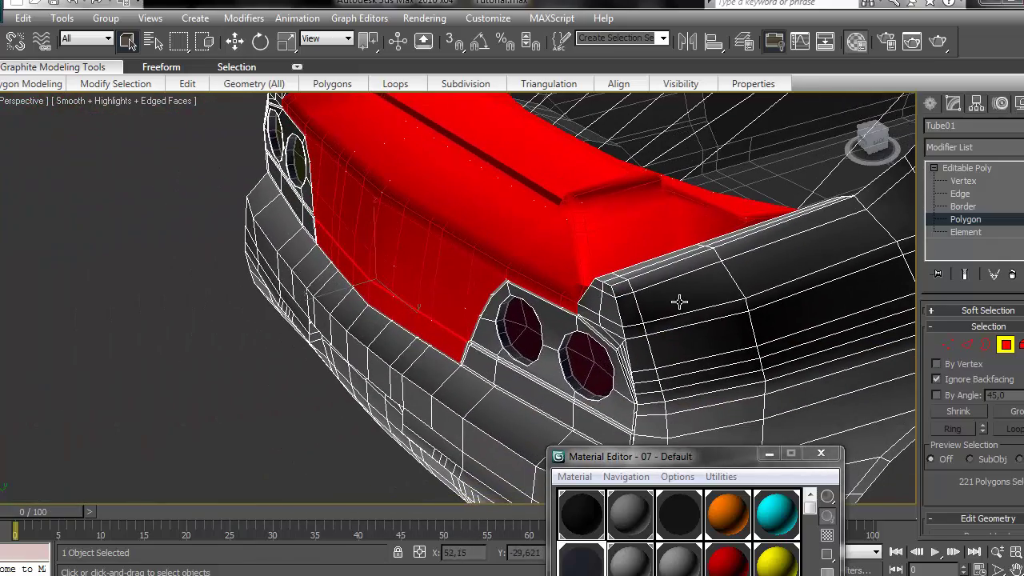
pyautogui.scroll(-5, 951, 432)
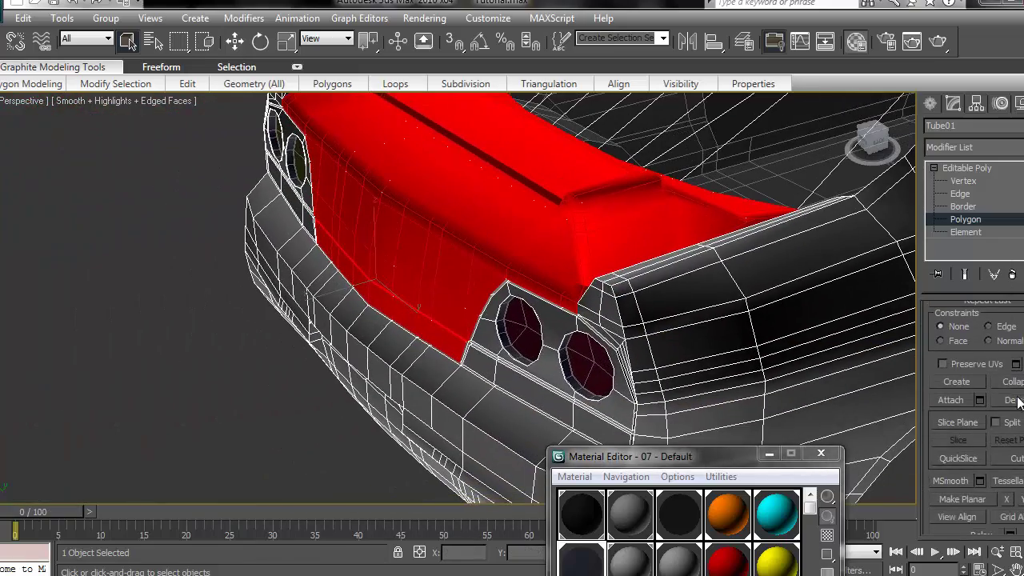
pyautogui.click(1012, 400)
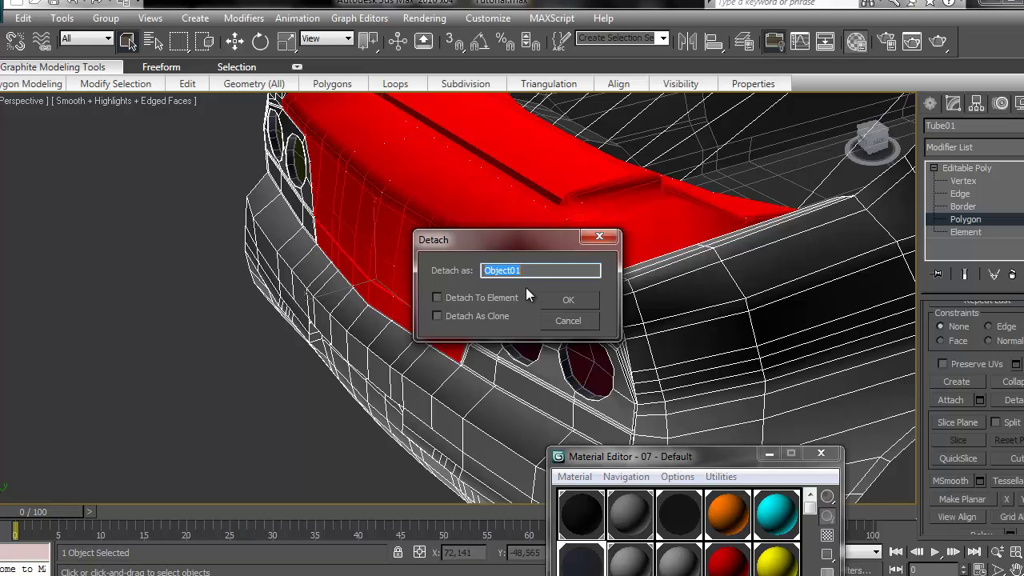
pyautogui.write('boot')
pyautogui.press('Return')
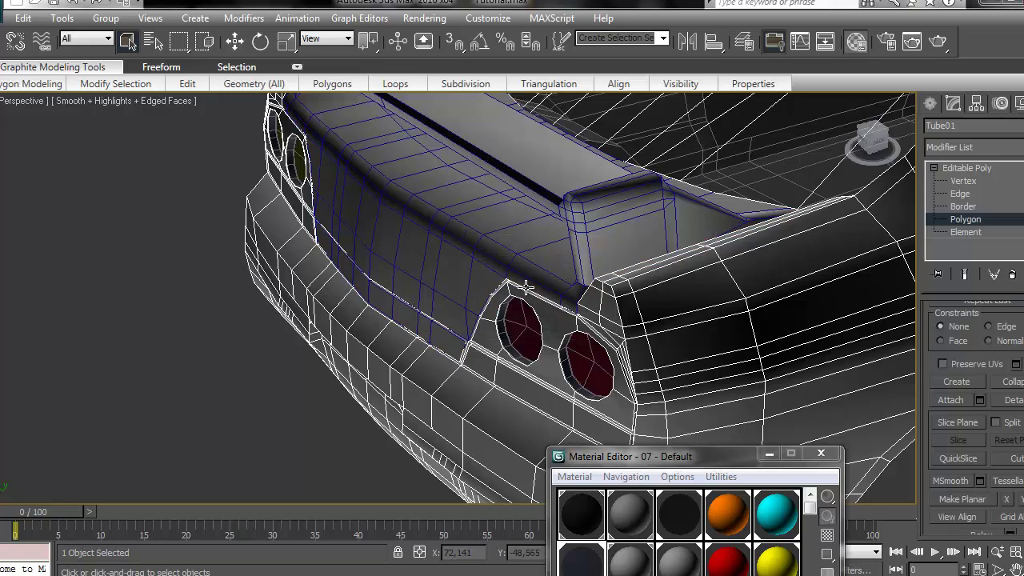
# Leave the car body's polygon editing, select the boot object and hide all other objects
pyautogui.keyDown('alt'); pyautogui.moveTo(528, 289); pyautogui.dragTo(456, 277, button='middle'); pyautogui.keyUp('alt')
pyautogui.click(929, 105)
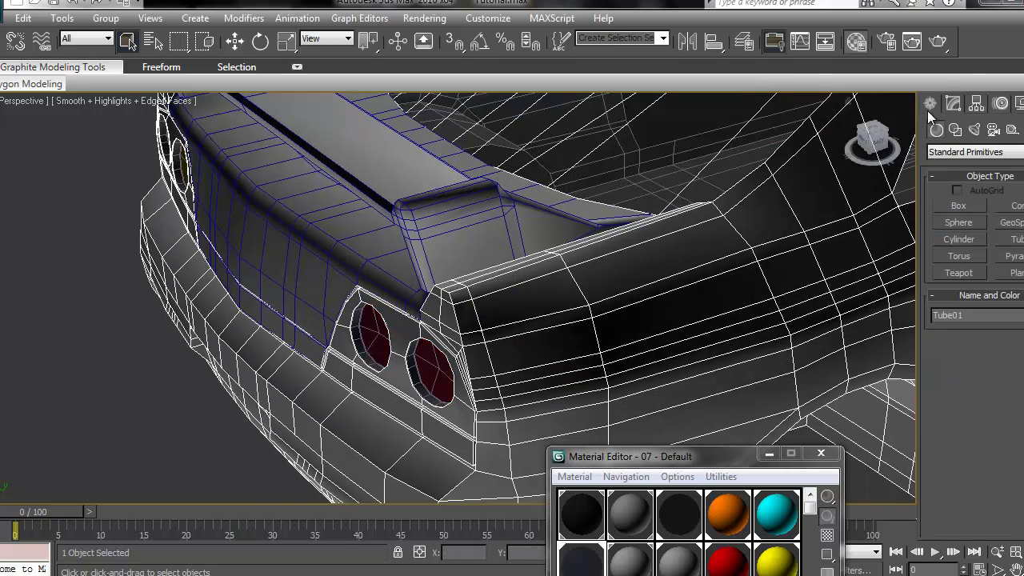
pyautogui.click(442, 243)
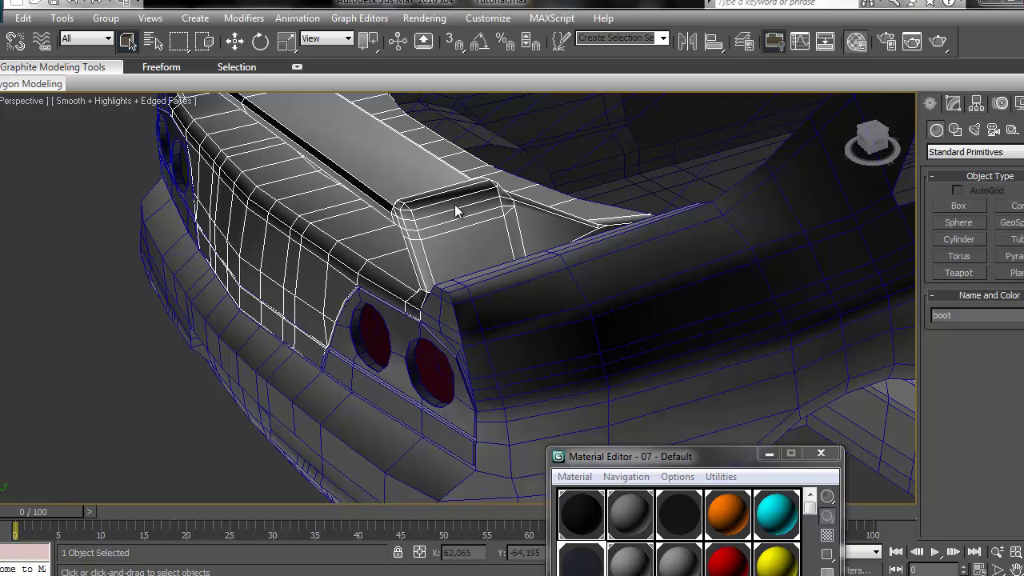
pyautogui.rightClick(442, 241)
pyautogui.click(478, 180)
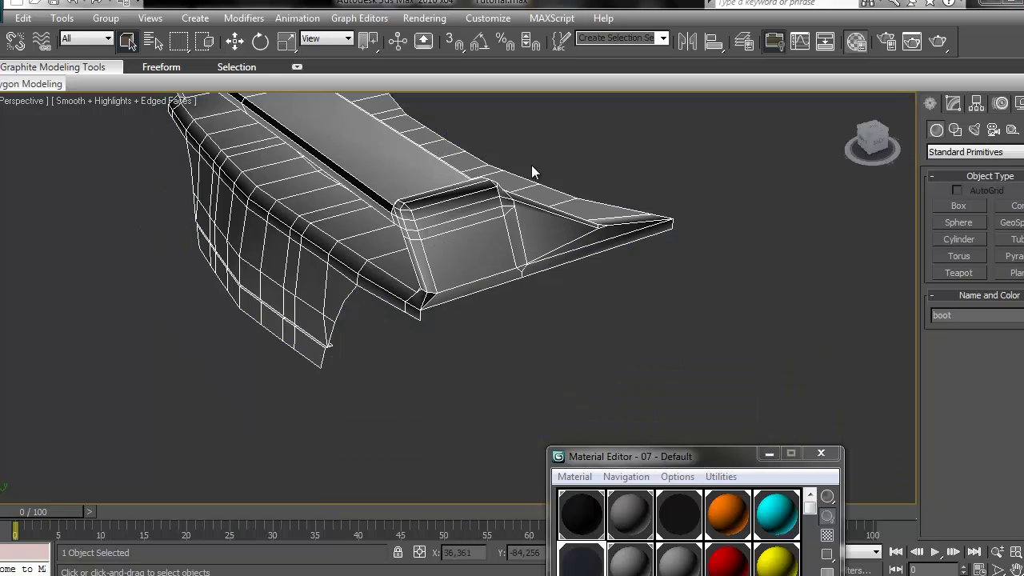
# Select the bottom edges of the boot's rear panel and extrude them horizontally towards the car's front to form a floor
pyautogui.moveTo(875, 141)
pyautogui.mouseDown()
pyautogui.moveTo(853, 110)
pyautogui.moveTo(719, 122)
pyautogui.moveTo(800, 118)
pyautogui.moveTo(890, 132)
pyautogui.mouseUp()
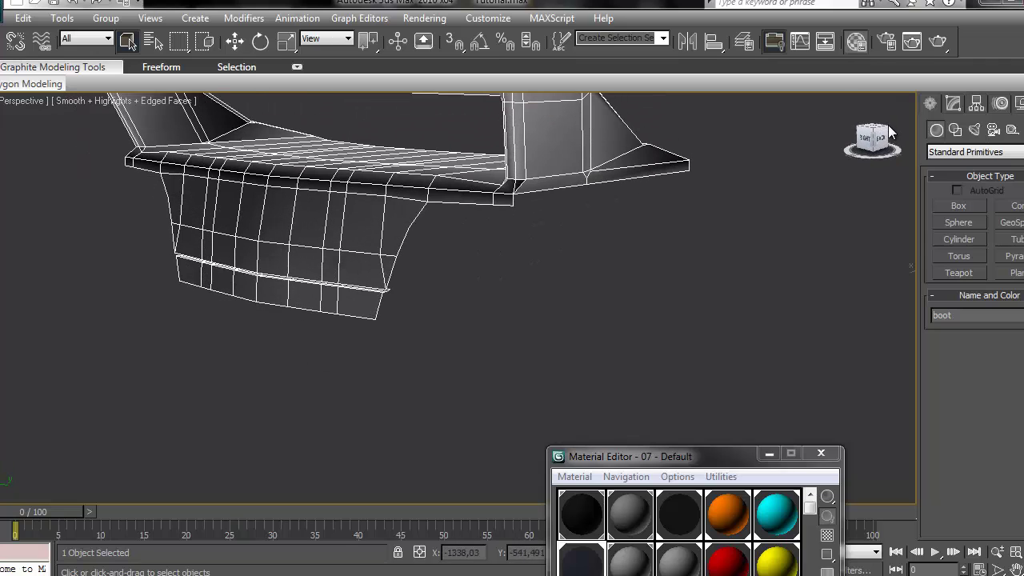
pyautogui.click(953, 104)
pyautogui.click(967, 344)
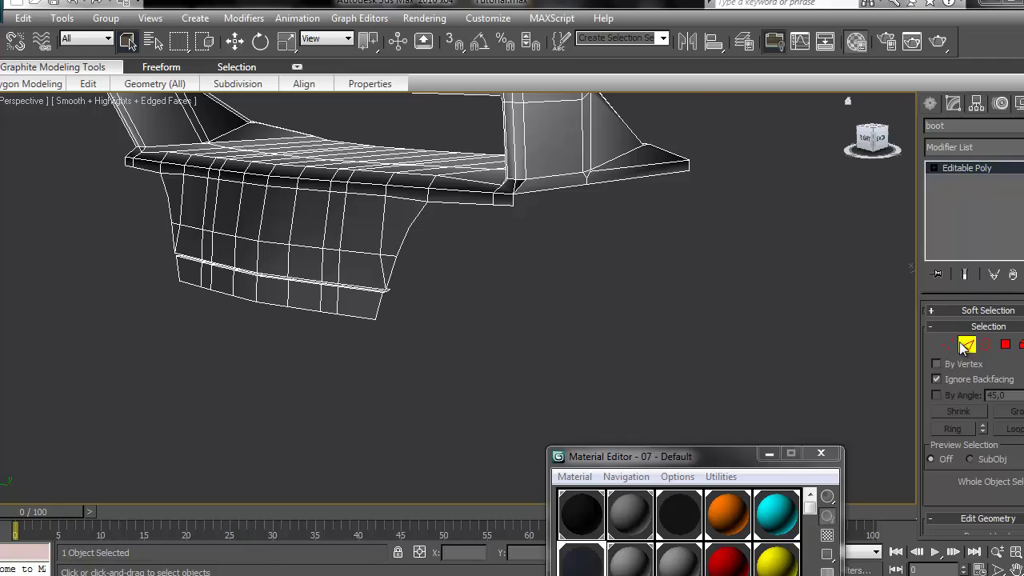
pyautogui.click(378, 308)
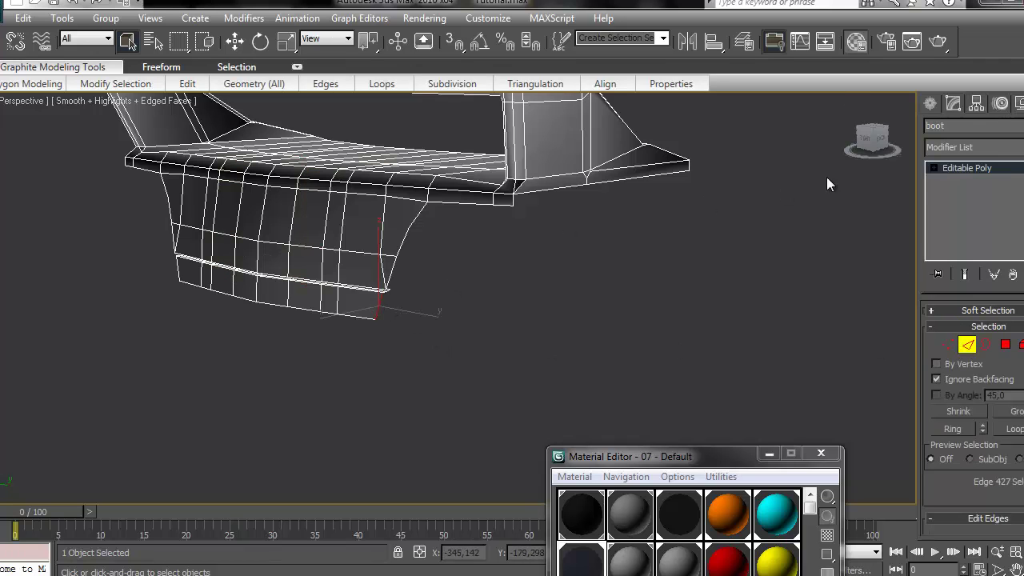
pyautogui.moveTo(872, 144); pyautogui.dragTo(615, 143)
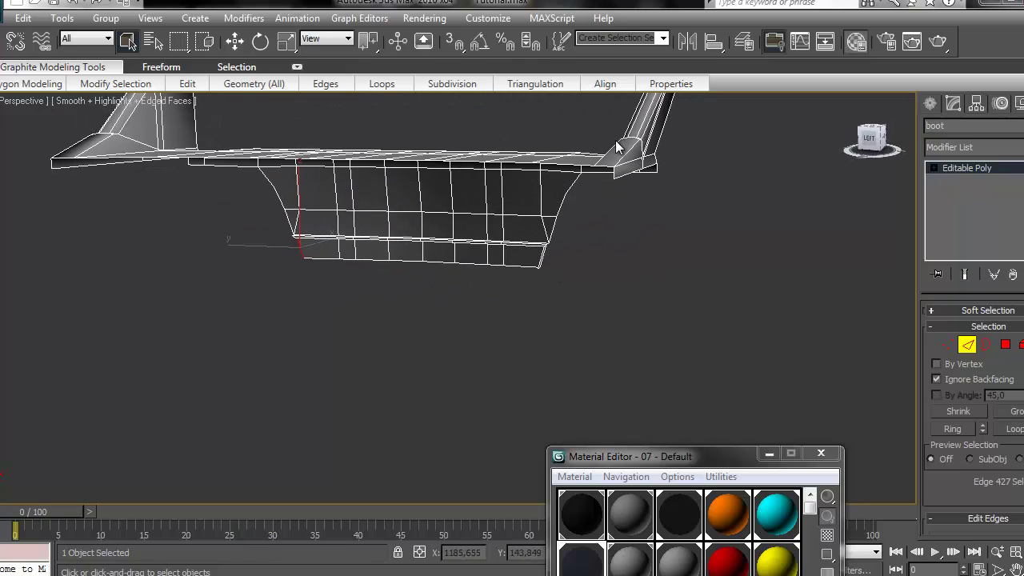
pyautogui.click(318, 255)
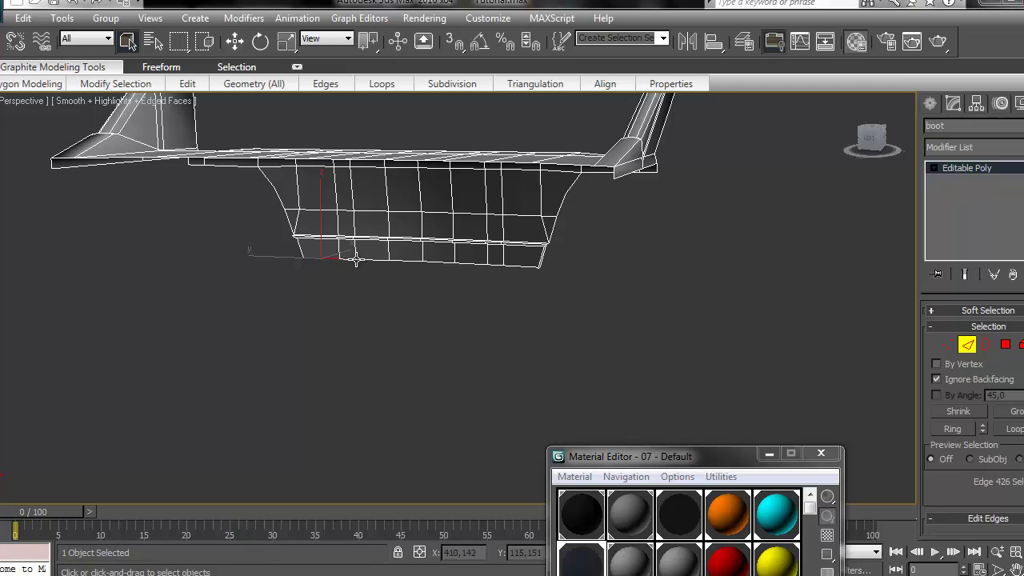
pyautogui.doubleClick(348, 256)
pyautogui.keyDown('ctrl'); pyautogui.click(432, 261); pyautogui.keyUp('ctrl')
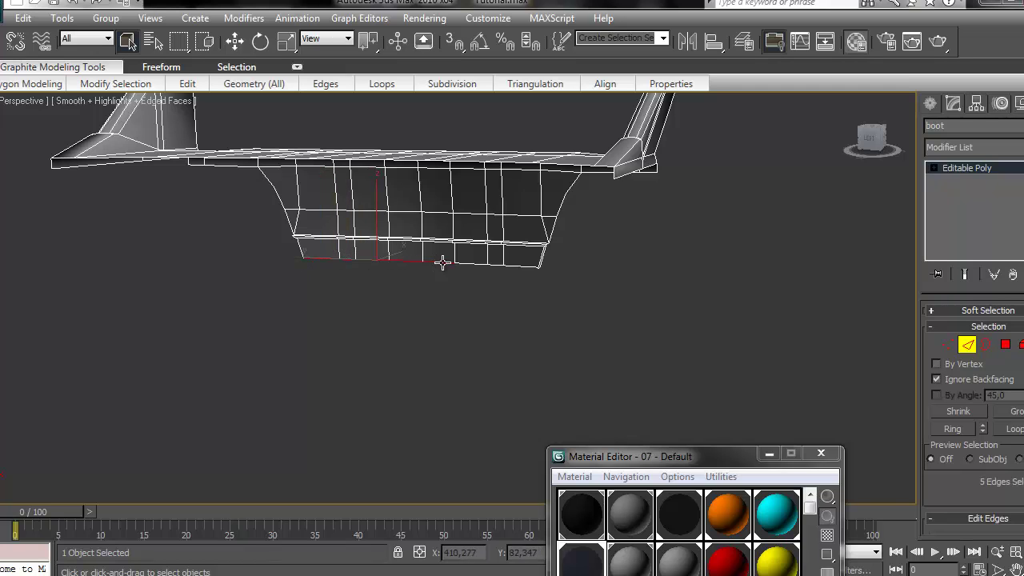
pyautogui.keyDown('ctrl'); pyautogui.click(480, 264); pyautogui.keyUp('ctrl')
pyautogui.keyDown('ctrl'); pyautogui.click(500, 265); pyautogui.keyUp('ctrl')
pyautogui.scroll(5, 545, 275)
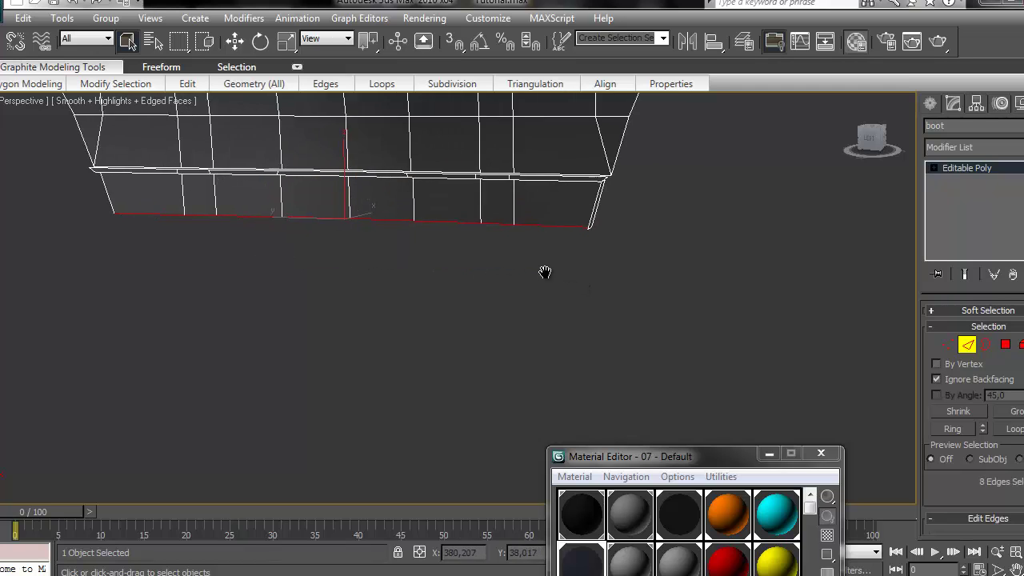
pyautogui.moveTo(446, 274); pyautogui.dragTo(526, 273, button='middle')
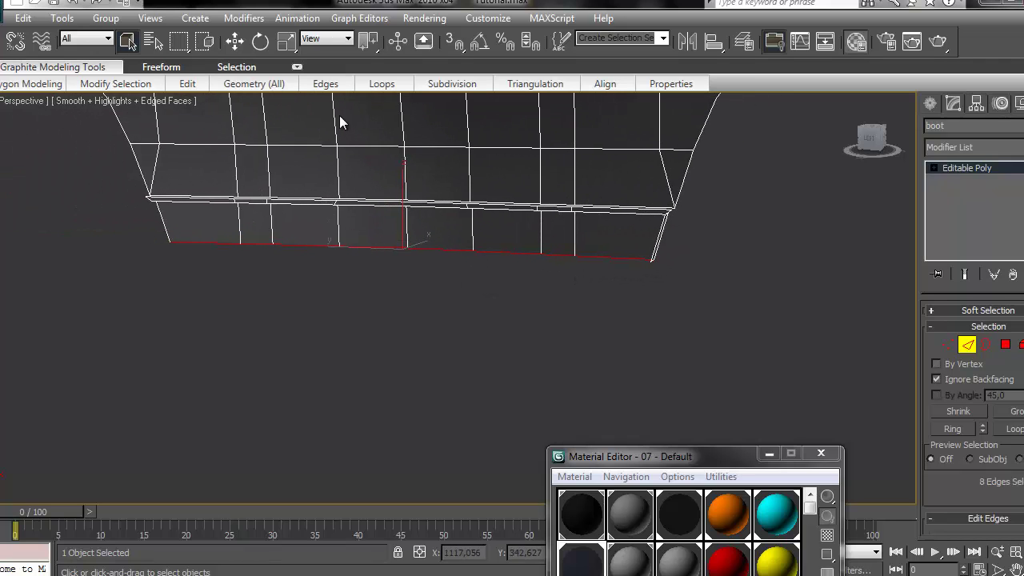
pyautogui.click(235, 42)
pyautogui.keyDown('alt'); pyautogui.moveTo(418, 235); pyautogui.dragTo(813, 141, button='middle'); pyautogui.keyUp('alt')
pyautogui.moveTo(864, 135); pyautogui.dragTo(754, 138)
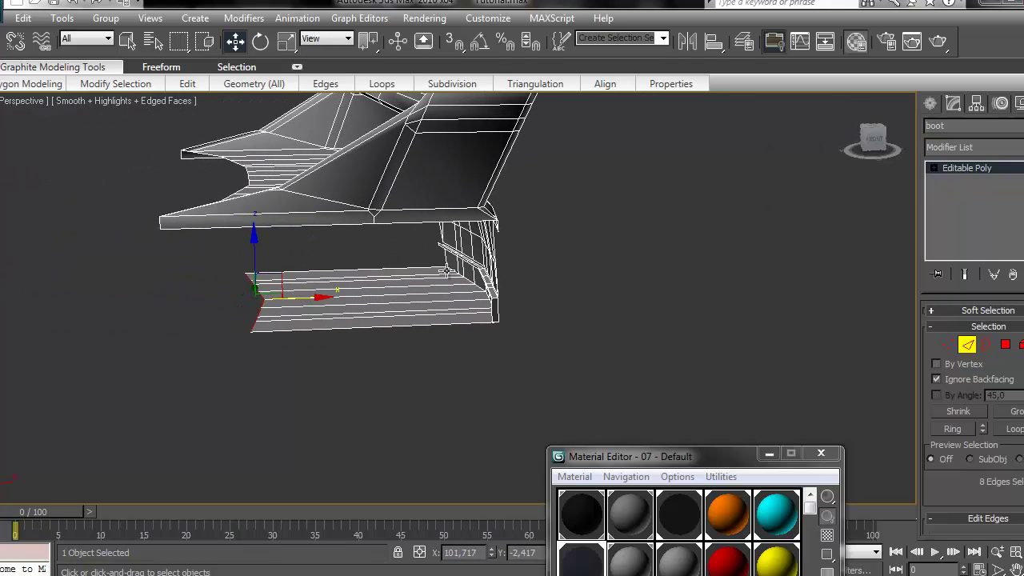
# Select all edges along the boot lid's front end and extrude them straight down to the level of the floor
pyautogui.moveTo(878, 149); pyautogui.dragTo(834, 183)
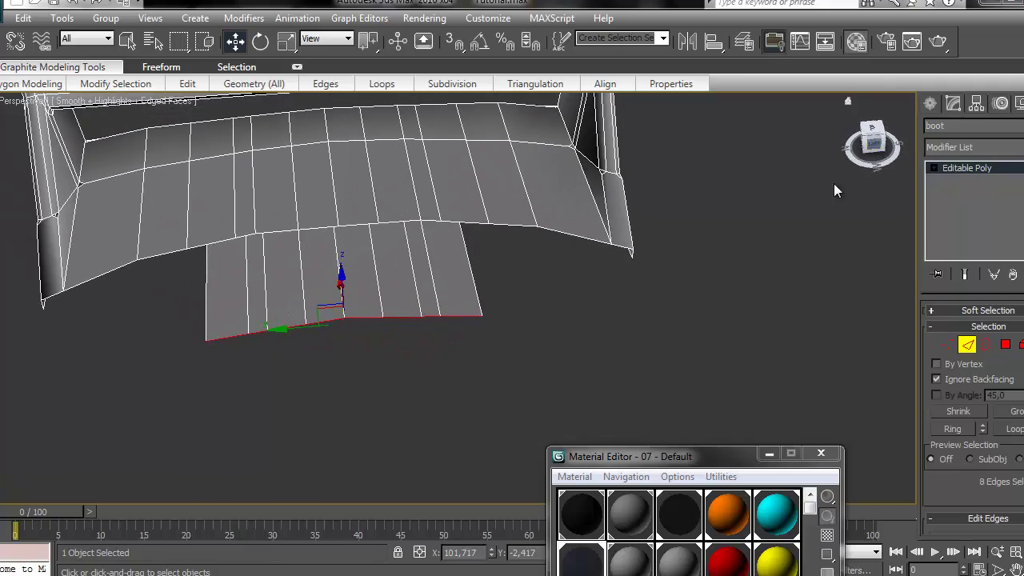
pyautogui.click(604, 243)
pyautogui.keyDown('ctrl'); pyautogui.click(571, 237); pyautogui.keyUp('ctrl')
pyautogui.keyDown('ctrl'); pyautogui.click(517, 227); pyautogui.keyUp('ctrl')
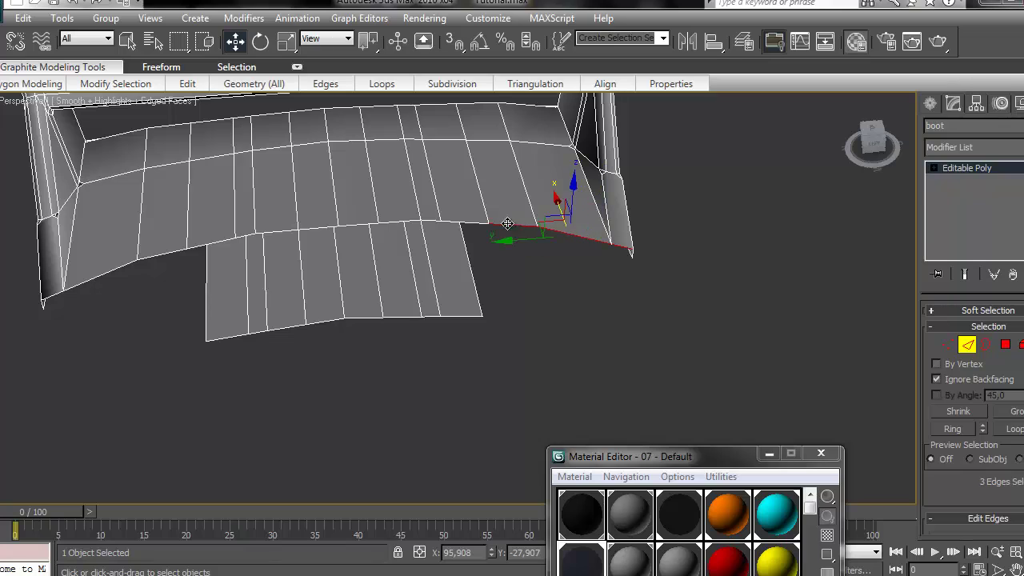
pyautogui.keyDown('ctrl'); pyautogui.click(464, 223); pyautogui.keyUp('ctrl')
pyautogui.keyDown('ctrl'); pyautogui.click(433, 221); pyautogui.keyUp('ctrl')
pyautogui.keyDown('ctrl'); pyautogui.click(391, 220); pyautogui.keyUp('ctrl')
pyautogui.keyDown('ctrl'); pyautogui.click(359, 224); pyautogui.keyUp('ctrl')
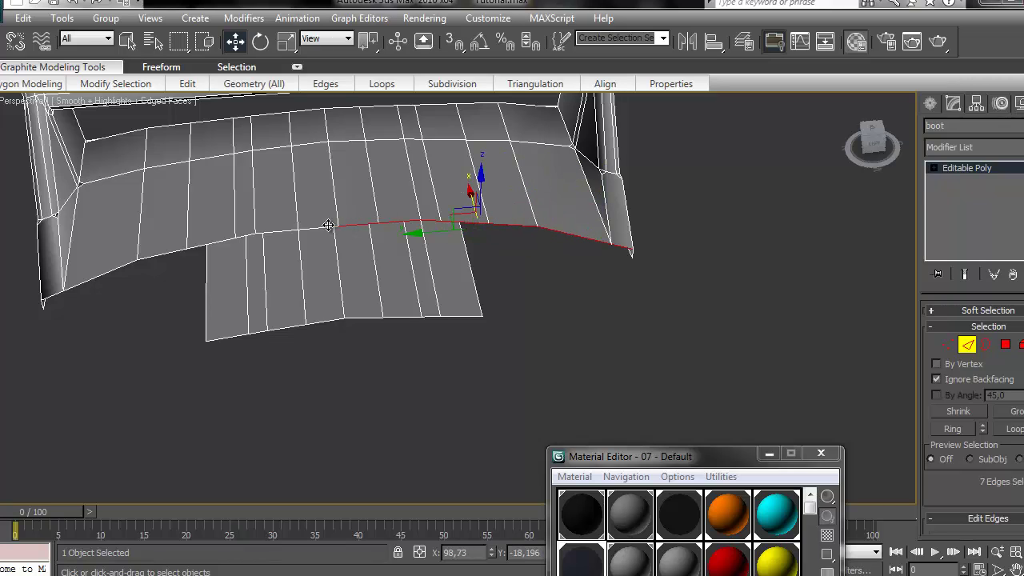
pyautogui.keyDown('ctrl'); pyautogui.click(328, 225); pyautogui.keyUp('ctrl')
pyautogui.keyDown('ctrl'); pyautogui.click(265, 233); pyautogui.keyUp('ctrl')
pyautogui.keyDown('ctrl'); pyautogui.click(248, 232); pyautogui.keyUp('ctrl')
pyautogui.keyDown('ctrl'); pyautogui.click(223, 239); pyautogui.keyUp('ctrl')
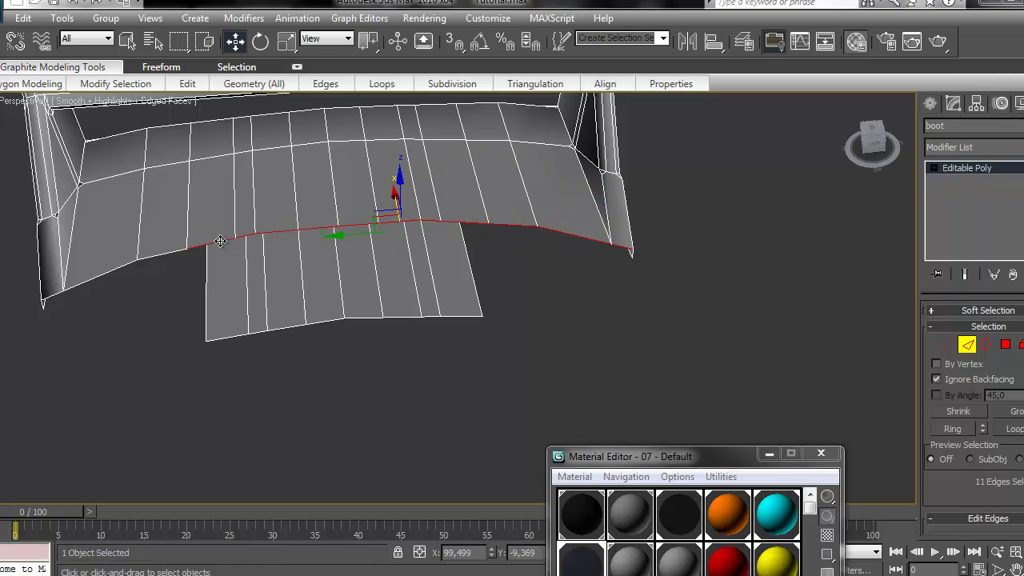
pyautogui.keyDown('ctrl'); pyautogui.click(173, 249); pyautogui.keyUp('ctrl')
pyautogui.keyDown('ctrl'); pyautogui.click(123, 263); pyautogui.keyUp('ctrl')
pyautogui.keyDown('ctrl'); pyautogui.click(55, 292); pyautogui.keyUp('ctrl')
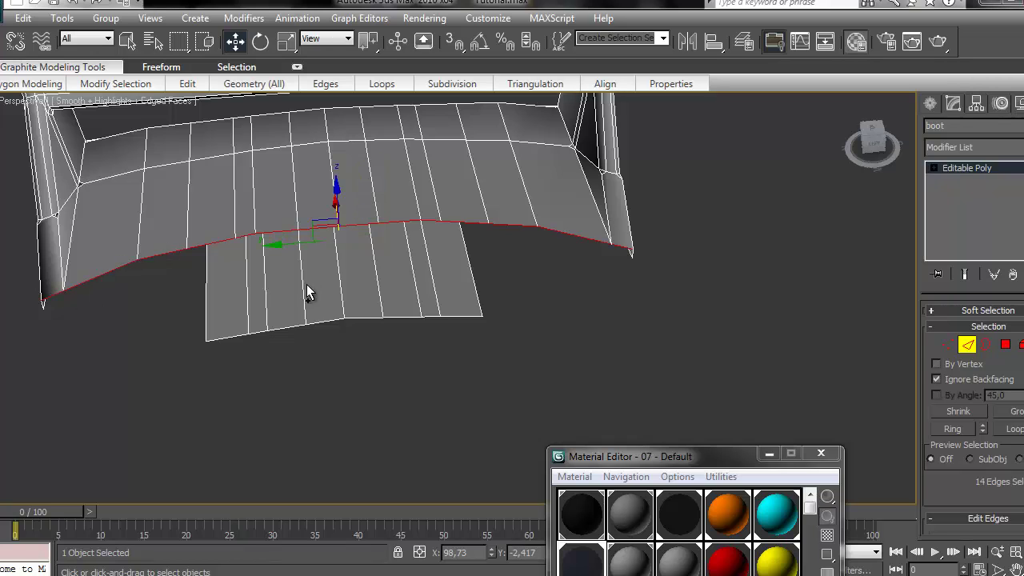
pyautogui.keyDown('alt'); pyautogui.moveTo(338, 189); pyautogui.dragTo(343, 313, button='middle'); pyautogui.keyUp('alt')
pyautogui.click(895, 138)
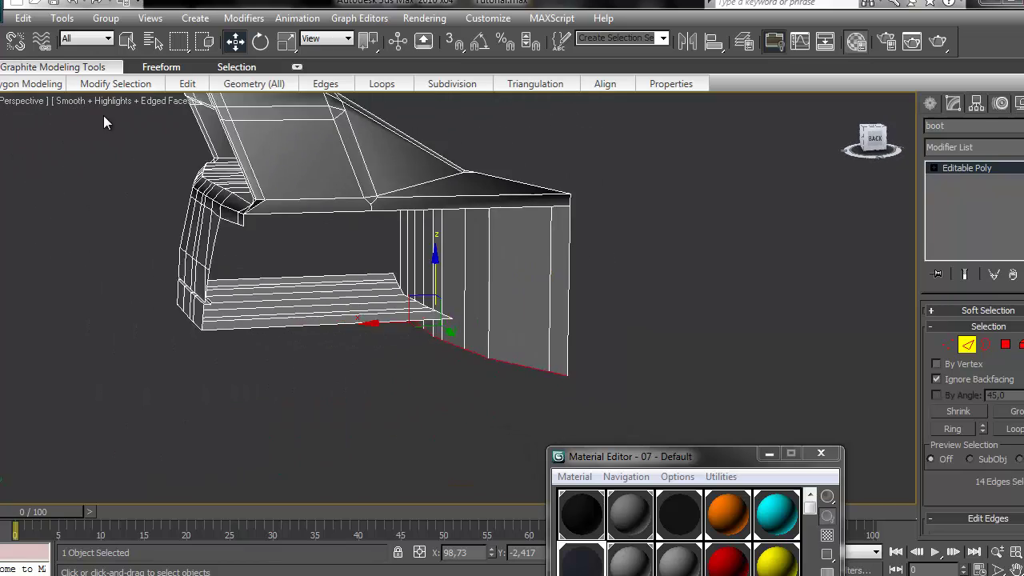
pyautogui.moveTo(425, 275); pyautogui.dragTo(442, 245)
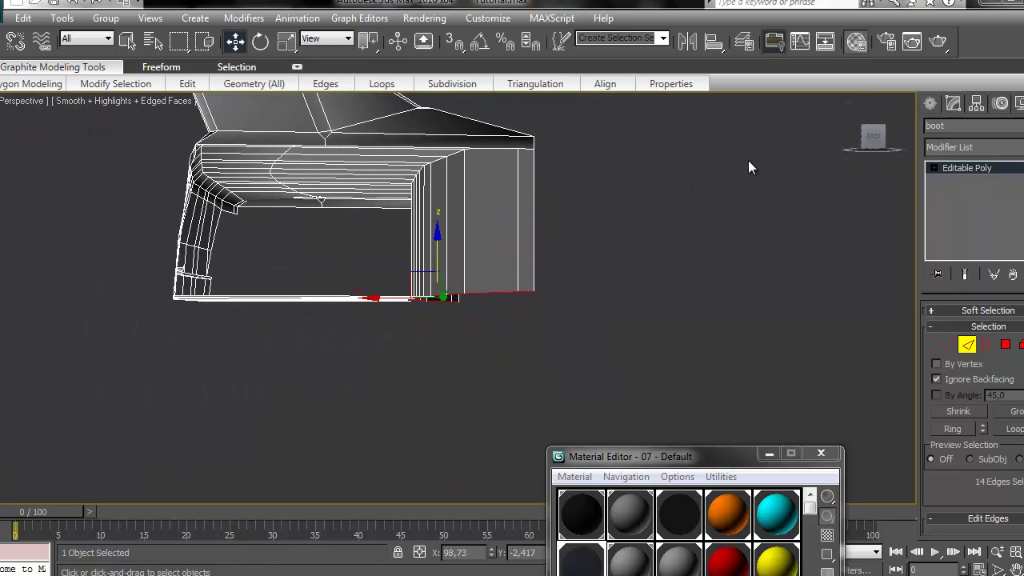
# Target-weld the vertices on the floor's front edge to the matching bottom vertices of the boot's front wall
pyautogui.click(873, 129)
pyautogui.moveTo(878, 137); pyautogui.dragTo(388, 99)
pyautogui.scroll(3, 437, 199)
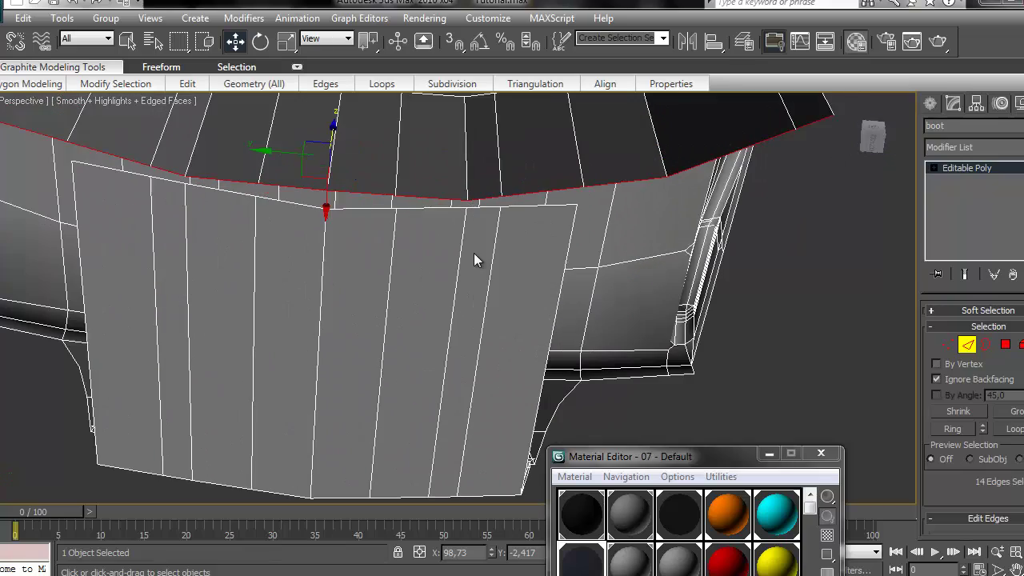
pyautogui.click(948, 345)
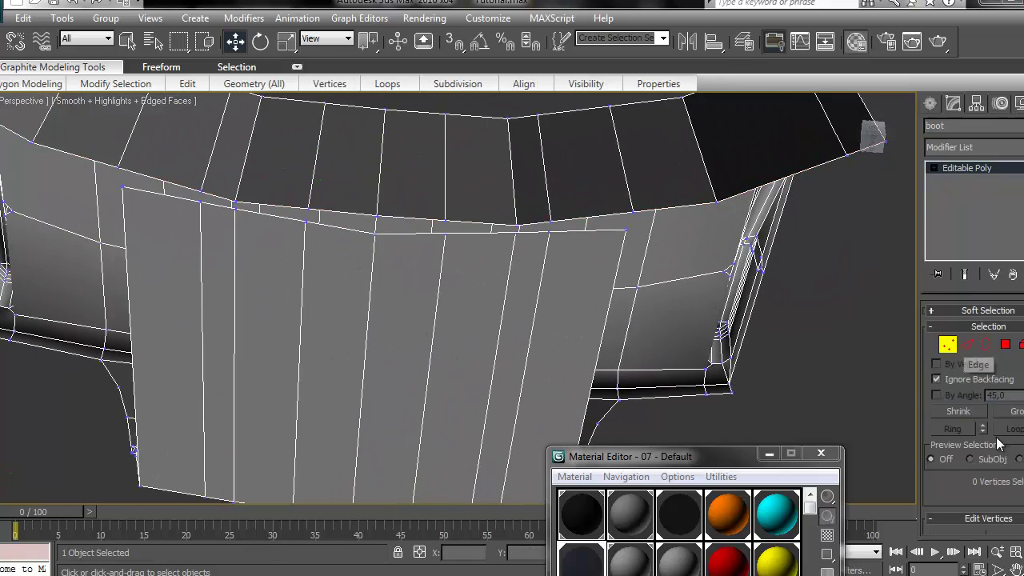
pyautogui.moveTo(1005, 500); pyautogui.dragTo(1018, 372)
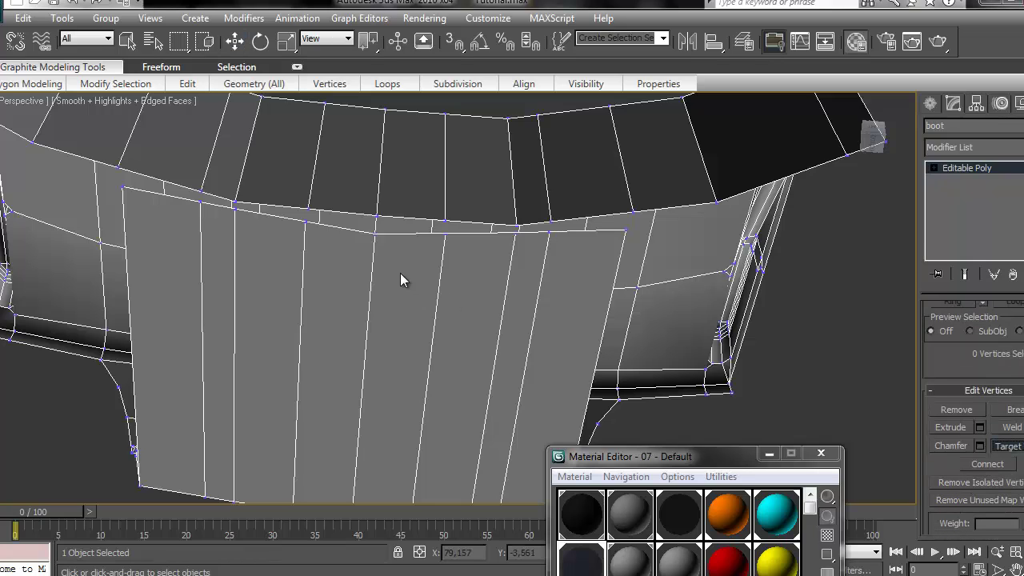
pyautogui.moveTo(374, 221); pyautogui.dragTo(446, 212)
pyautogui.moveTo(517, 231); pyautogui.dragTo(516, 226)
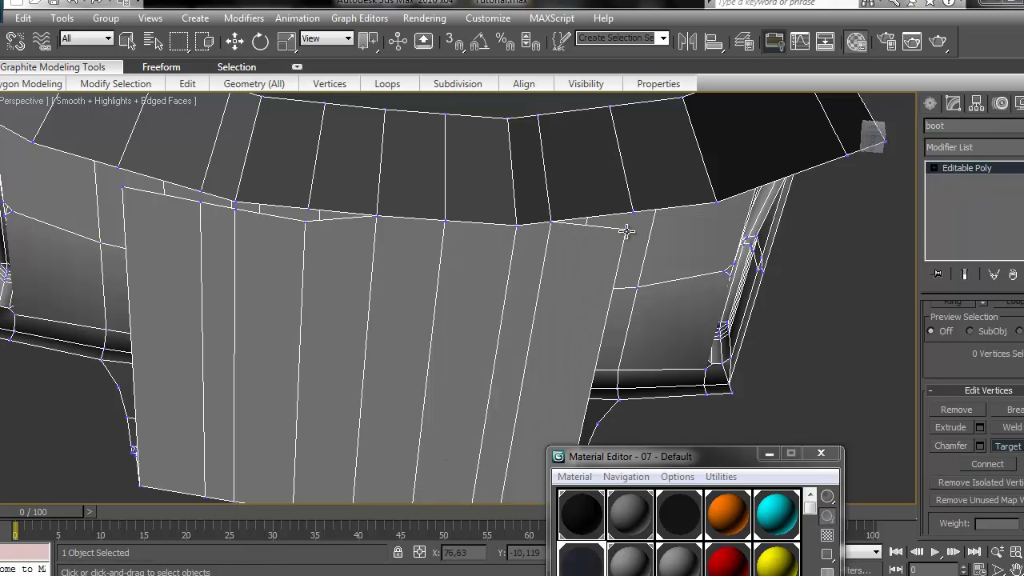
pyautogui.moveTo(627, 229); pyautogui.dragTo(632, 212)
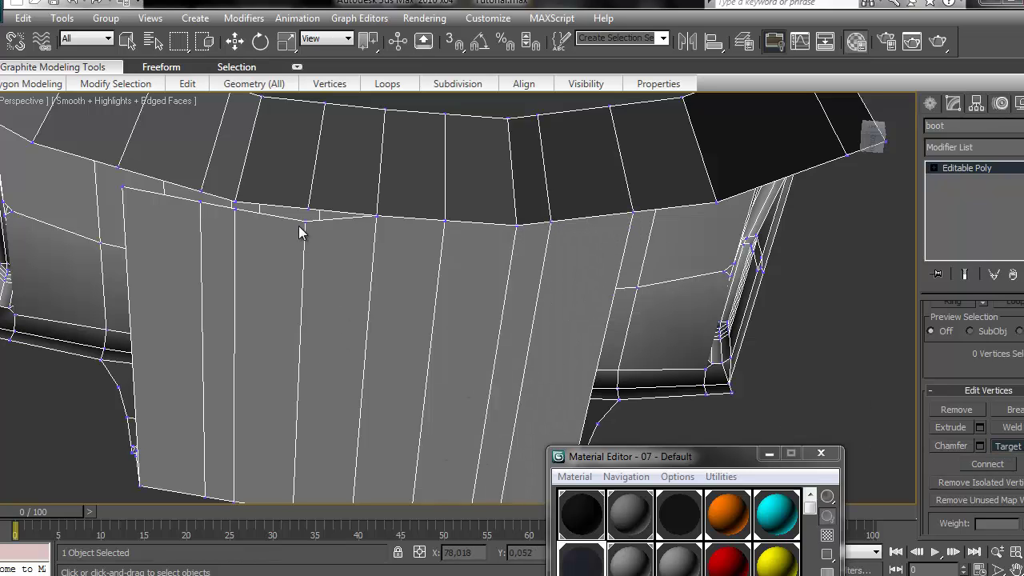
pyautogui.moveTo(307, 220); pyautogui.dragTo(307, 208)
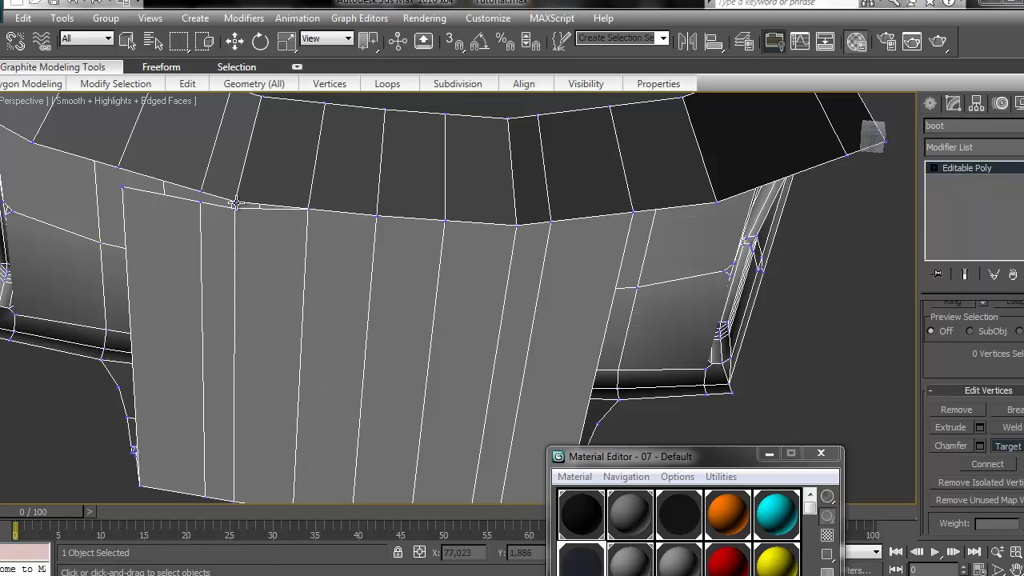
pyautogui.moveTo(203, 192); pyautogui.dragTo(202, 192)
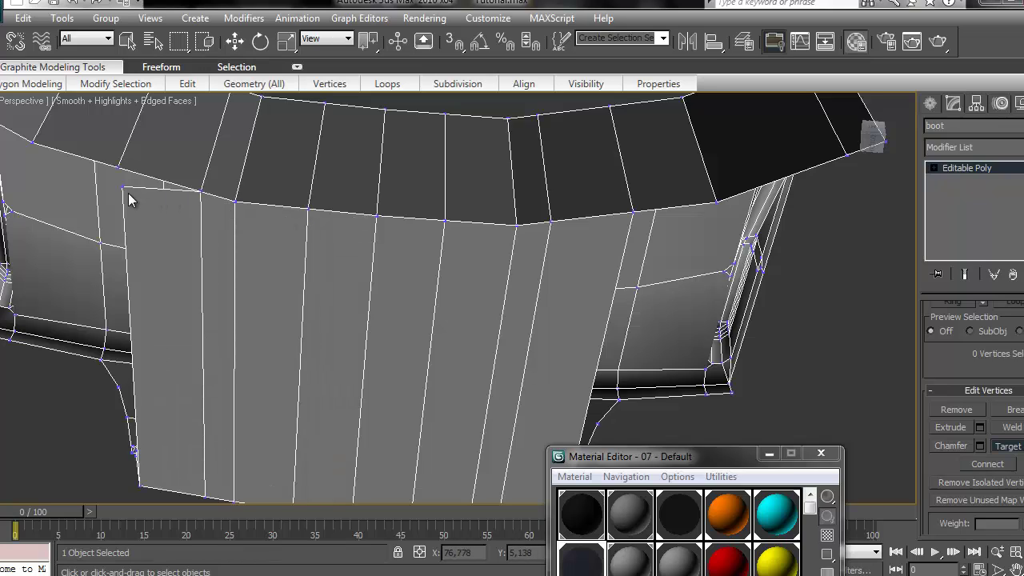
pyautogui.keyDown('alt'); pyautogui.moveTo(144, 192); pyautogui.dragTo(860, 168, button='middle'); pyautogui.keyUp('alt')
pyautogui.moveTo(879, 141); pyautogui.dragTo(620, 178)
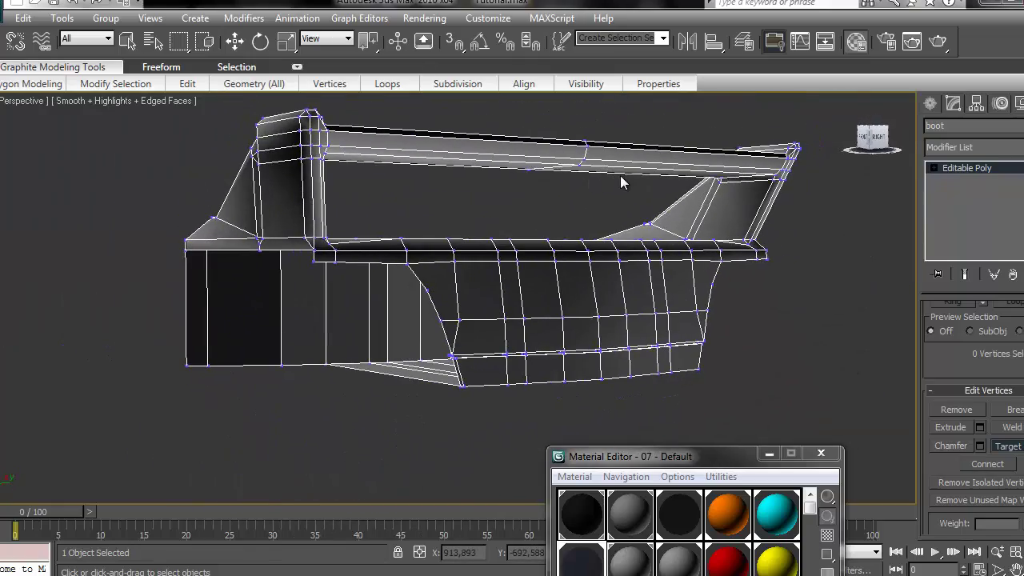
pyautogui.click(934, 168)
pyautogui.click(959, 193)
pyautogui.press('w')
pyautogui.click(458, 376)
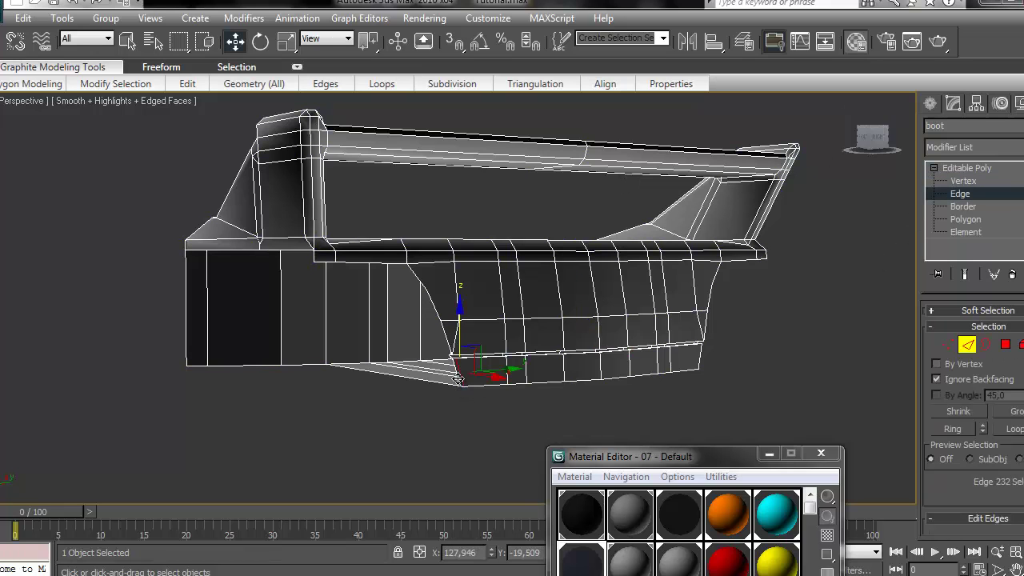
pyautogui.moveTo(551, 358); pyautogui.dragTo(586, 335, button='middle')
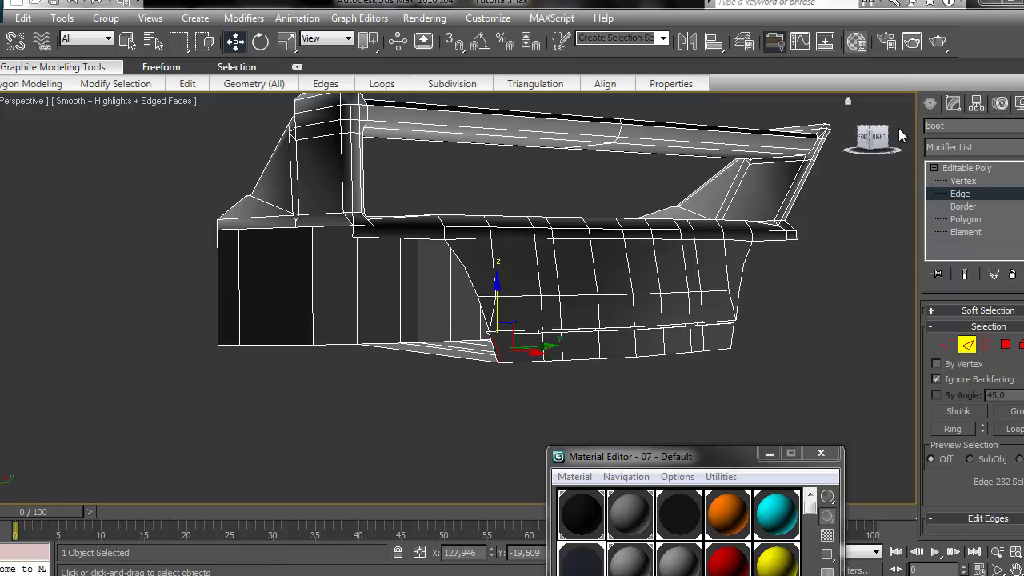
pyautogui.click(876, 141)
# Select all polygons of the boot's new floor and front wall and detach them as a separate object named rasdafs
pyautogui.click(1005, 344)
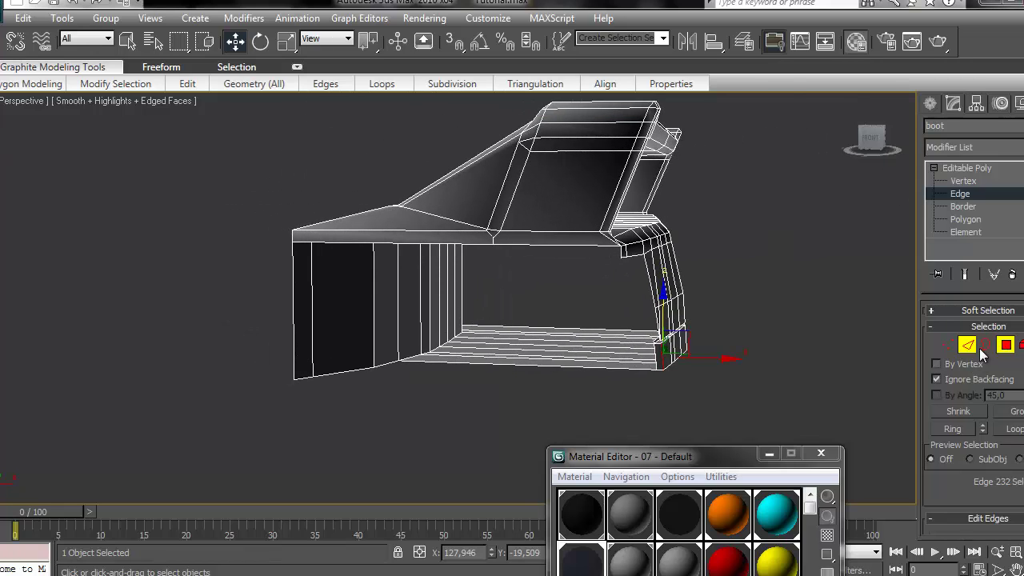
pyautogui.moveTo(664, 352); pyautogui.dragTo(257, 300)
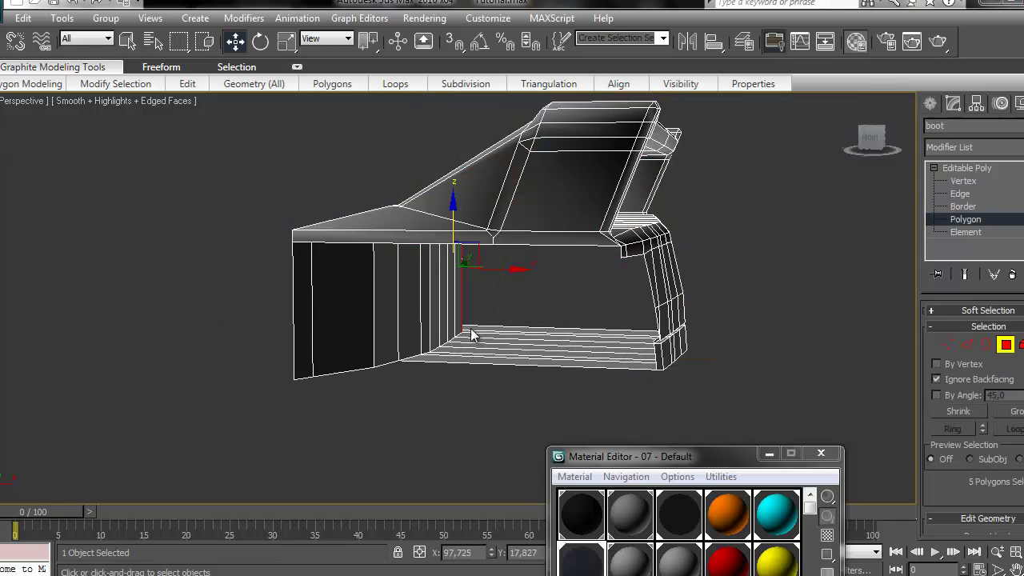
pyautogui.moveTo(880, 129); pyautogui.dragTo(894, 352)
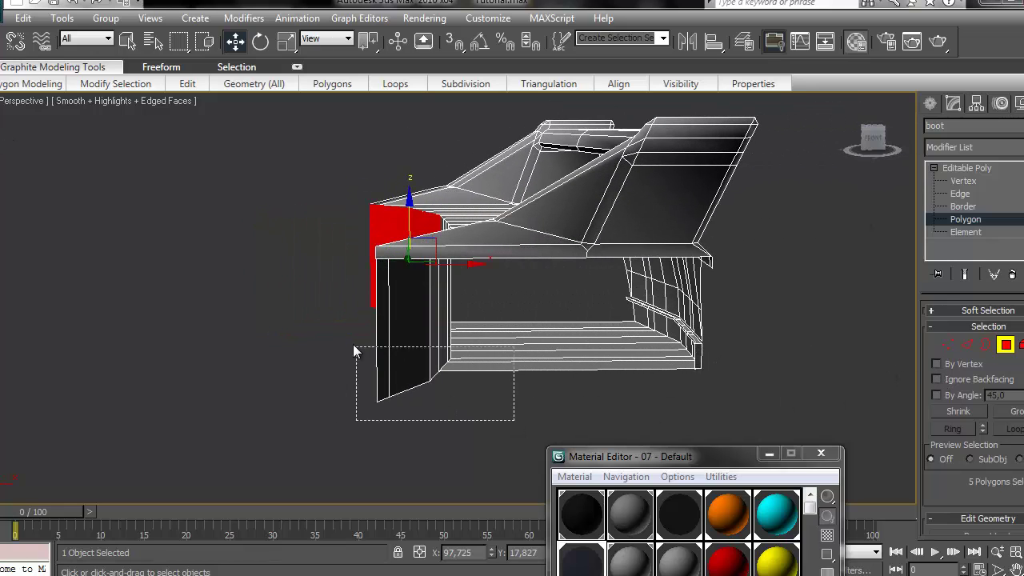
pyautogui.moveTo(302, 276); pyautogui.dragTo(302, 276)
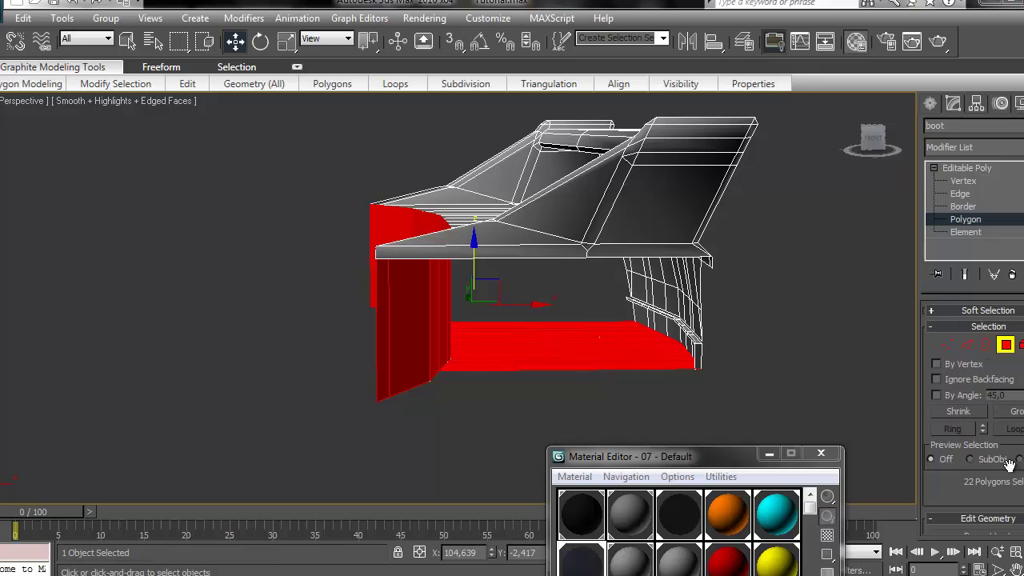
pyautogui.scroll(-4, 1010, 464)
pyautogui.click(1011, 483)
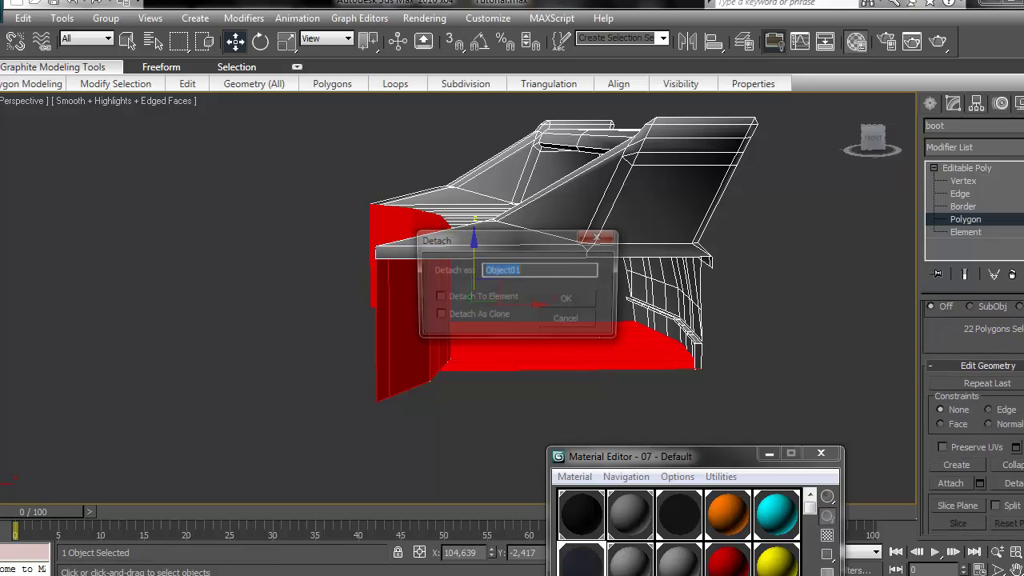
pyautogui.write('rasdafs')
pyautogui.click(566, 300)
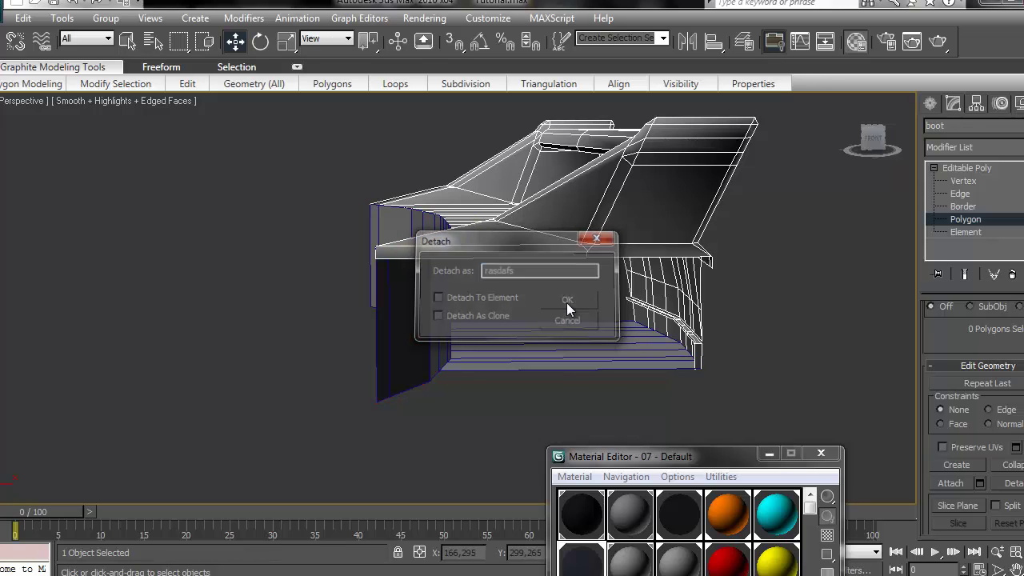
# Leave the boot's polygon editing, unhide all objects and hide the boot object again
pyautogui.click(929, 104)
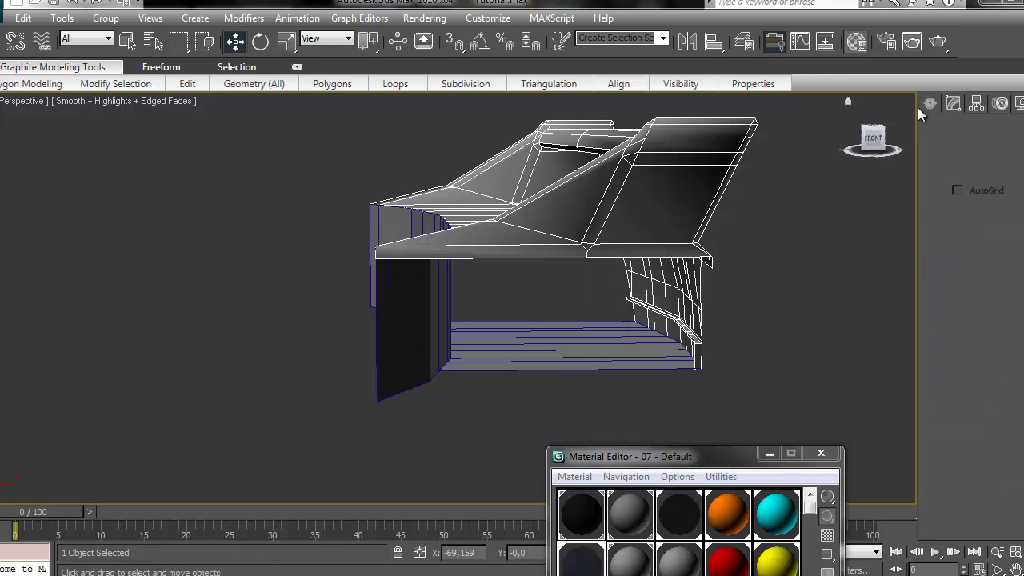
pyautogui.rightClick(672, 196)
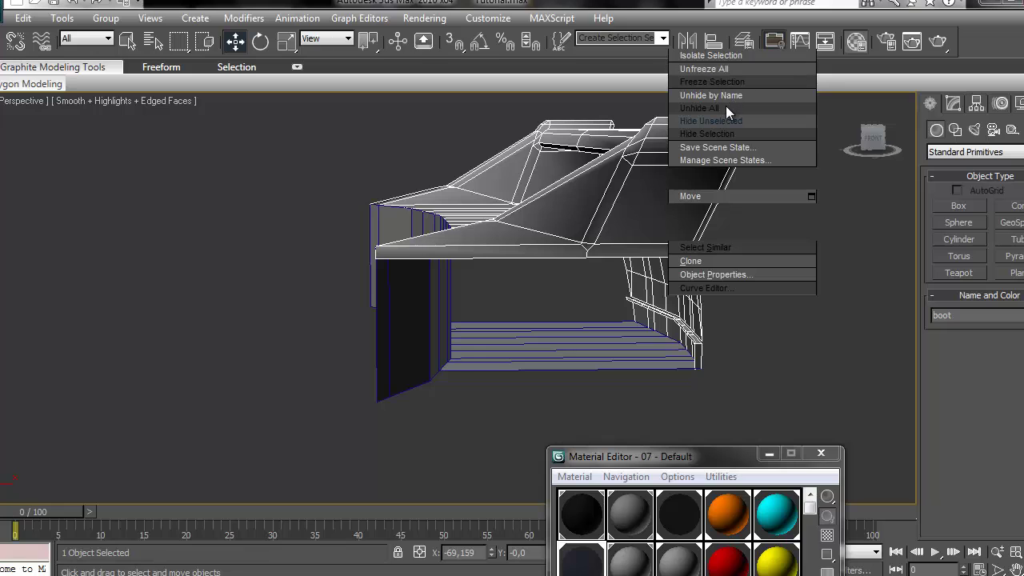
pyautogui.click(725, 107)
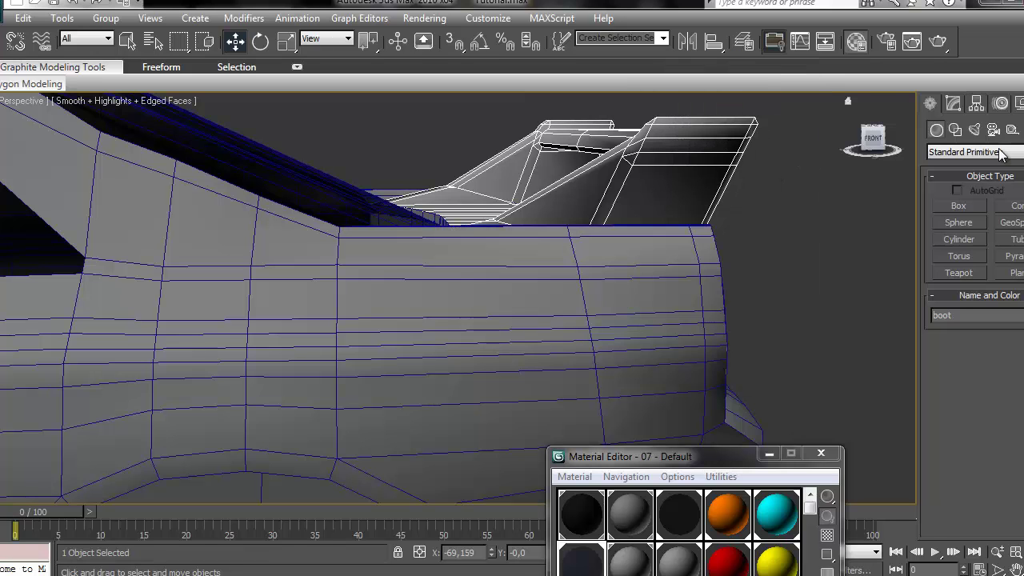
pyautogui.moveTo(878, 151); pyautogui.dragTo(818, 145)
pyautogui.rightClick(622, 237)
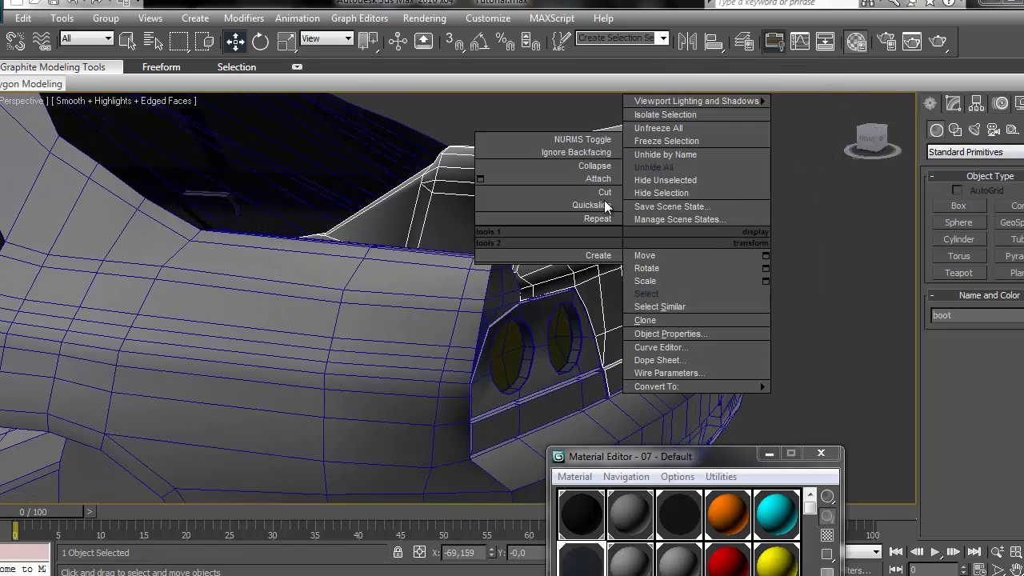
pyautogui.click(708, 193)
# Select the car body and pick the two small triangular polygons at the side rail of the boot opening
pyautogui.moveTo(872, 142); pyautogui.dragTo(779, 228)
pyautogui.moveTo(778, 227); pyautogui.dragTo(290, 365, button='middle')
pyautogui.scroll(4, 751, 269)
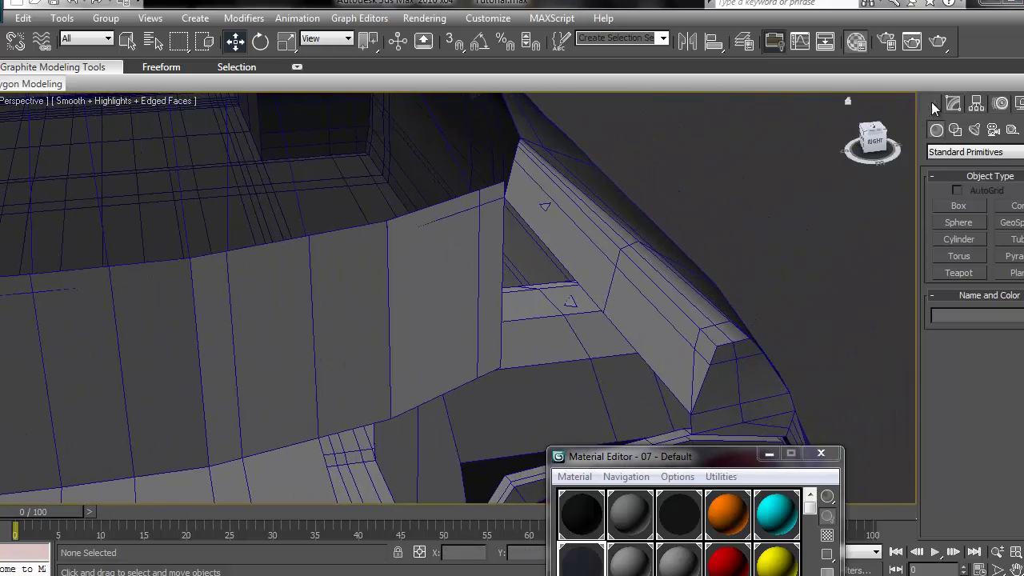
pyautogui.click(953, 103)
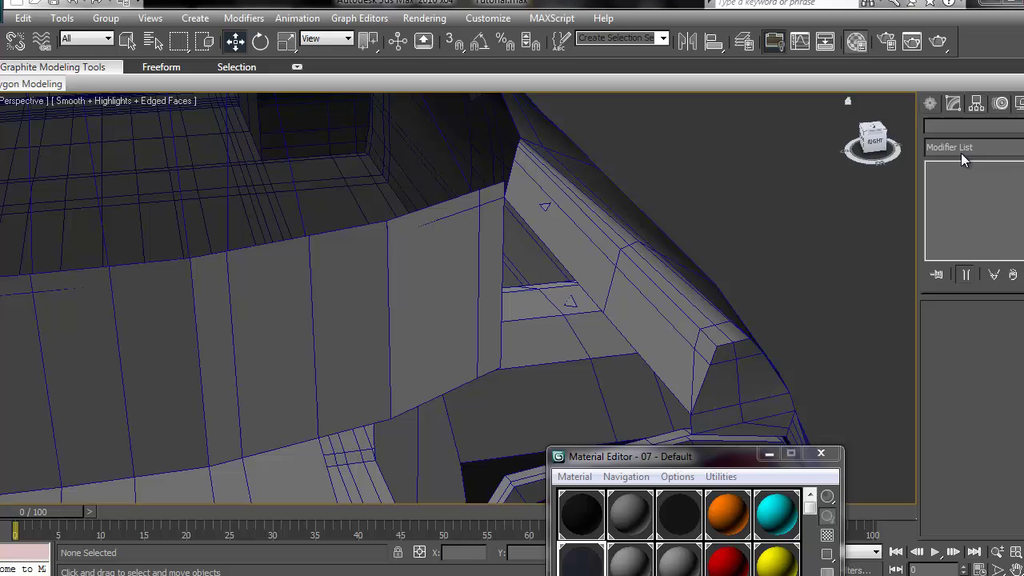
pyautogui.click(568, 281)
pyautogui.click(1006, 345)
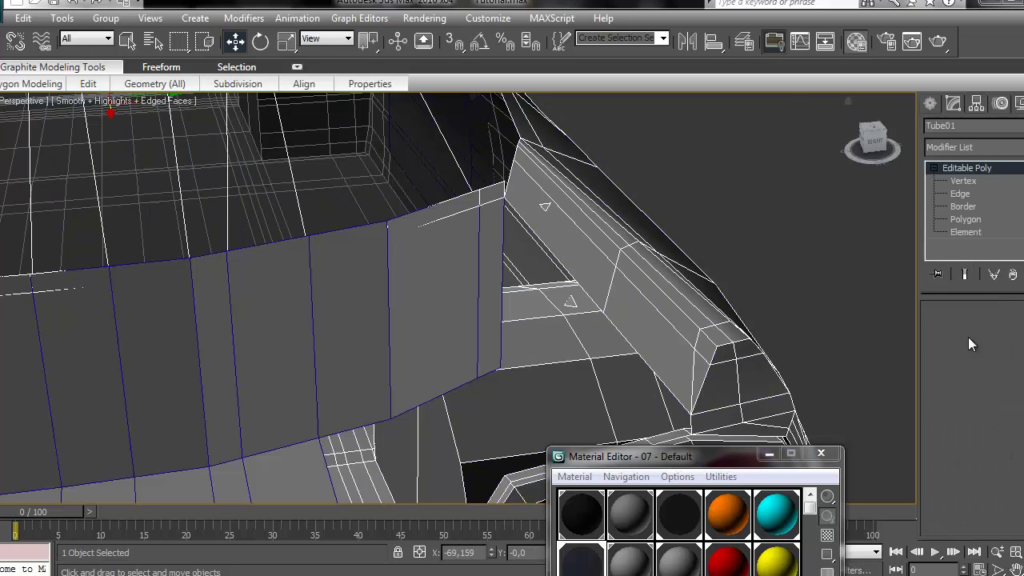
pyautogui.click(555, 311)
pyautogui.keyDown('ctrl'); pyautogui.click(545, 209); pyautogui.keyUp('ctrl')
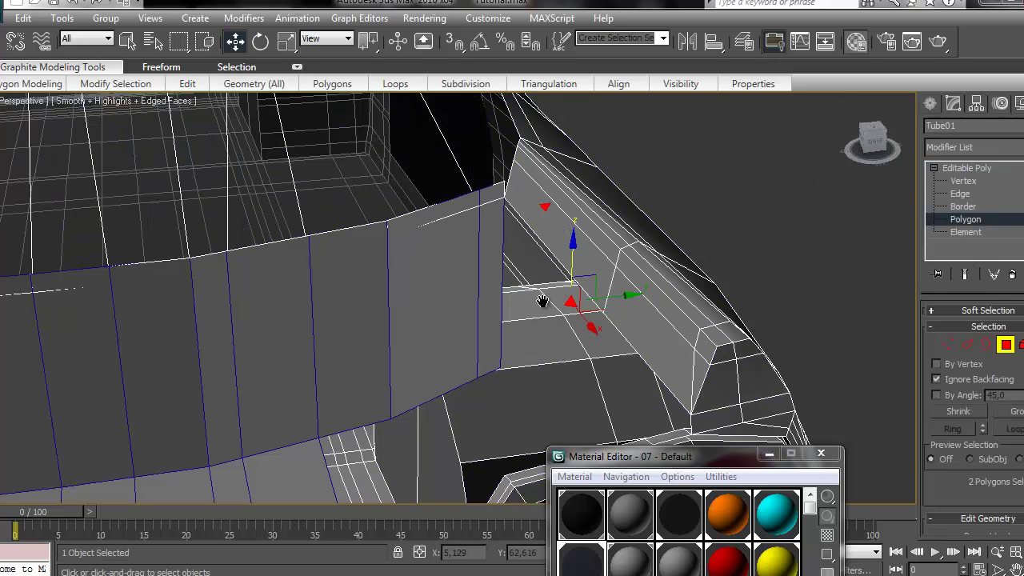
# Hide the detached boot floor and wall object so that only the car body's geometry shows in the boot opening
pyautogui.keyDown('alt'); pyautogui.moveTo(543, 301); pyautogui.dragTo(580, 393, button='middle'); pyautogui.keyUp('alt')
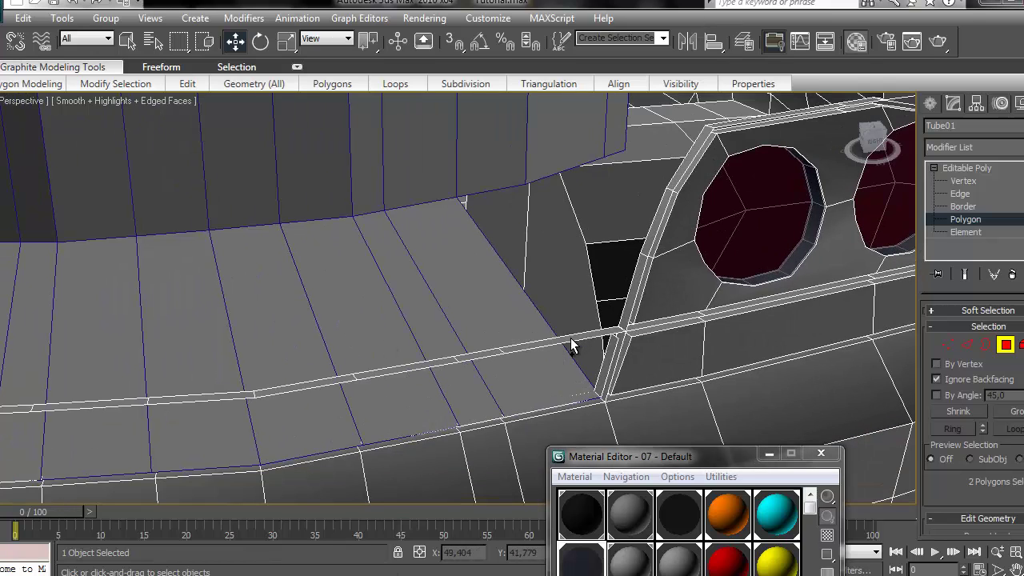
pyautogui.keyDown('alt'); pyautogui.moveTo(570, 338); pyautogui.dragTo(758, 241, button='middle'); pyautogui.keyUp('alt')
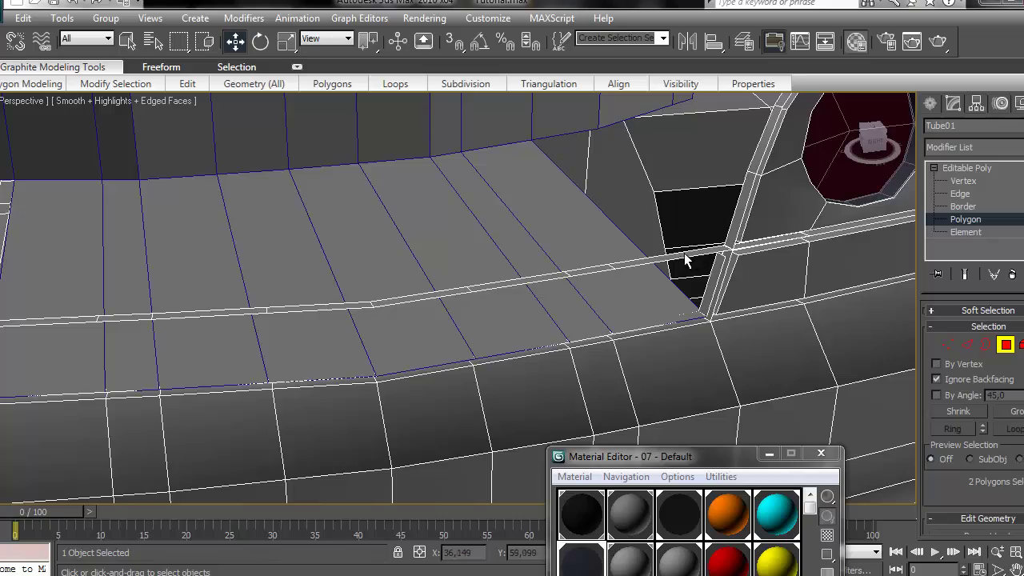
pyautogui.moveTo(684, 253)
pyautogui.keyDown('alt'); pyautogui.mouseDown(button='middle')
pyautogui.moveTo(606, 332)
pyautogui.moveTo(664, 96)
pyautogui.moveTo(662, 214)
pyautogui.mouseUp(button='middle'); pyautogui.keyUp('alt')
pyautogui.rightClick(555, 250)
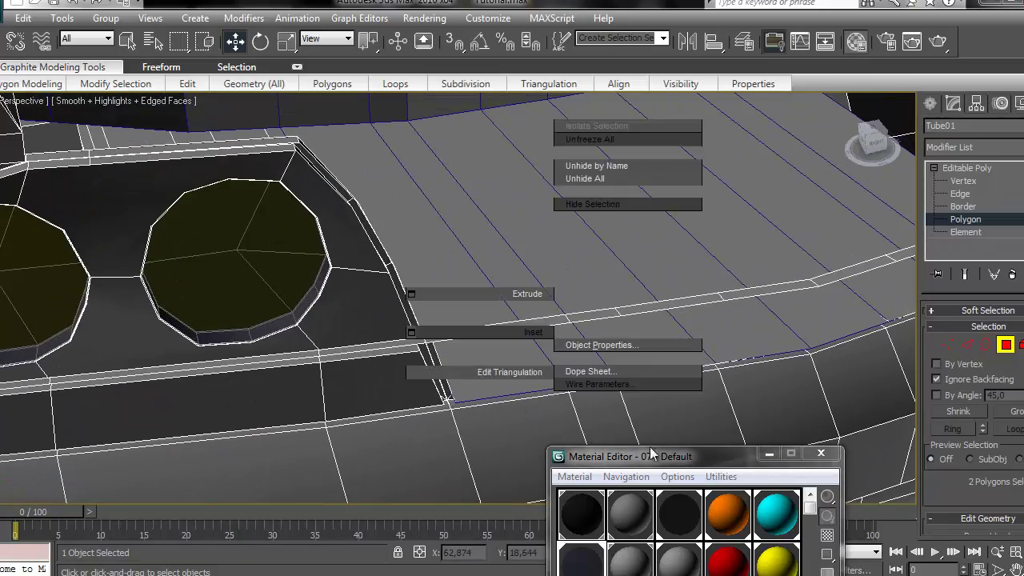
pyautogui.click(616, 180)
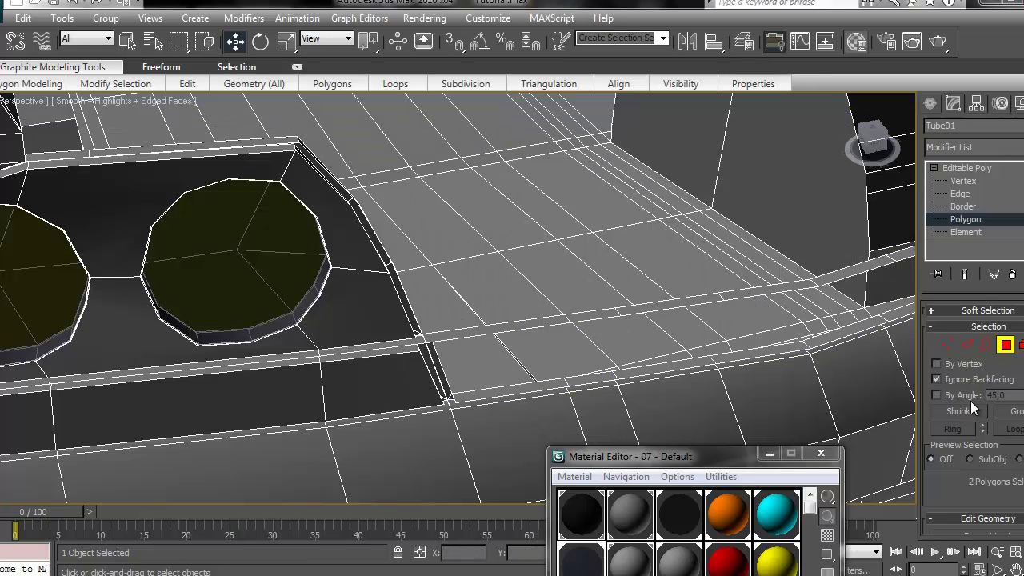
# Clear the car body's polygon selection and reselect the two small triangular polygons along the boot opening's side rail
pyautogui.click(127, 44)
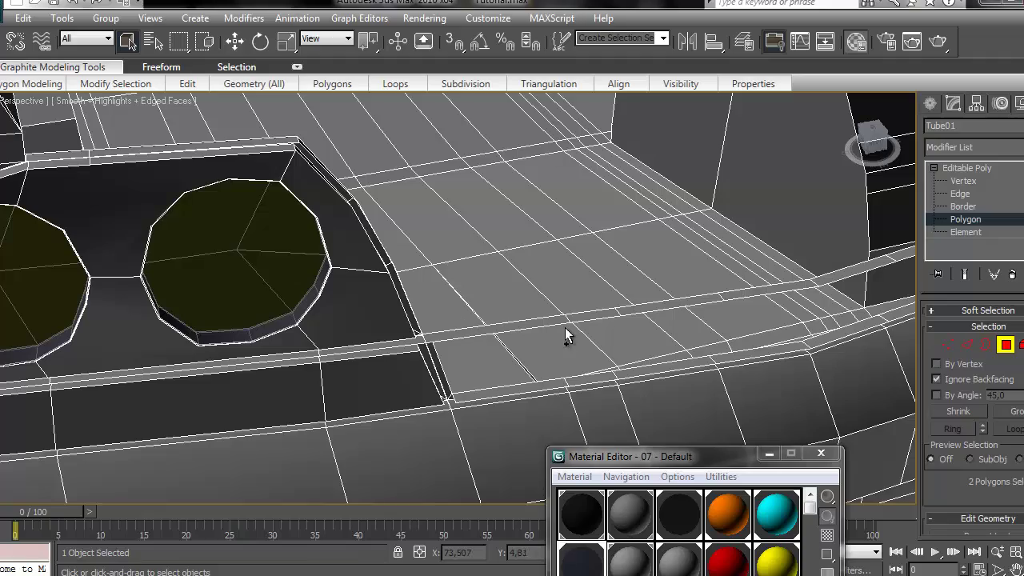
pyautogui.moveTo(849, 339); pyautogui.dragTo(584, 384, button='middle')
pyautogui.scroll(-5, 575, 383)
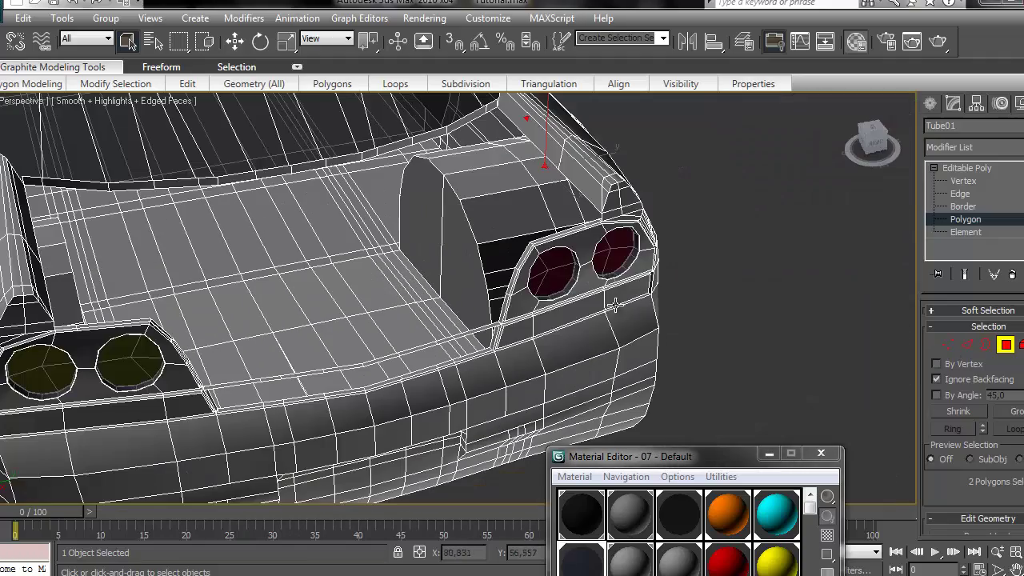
pyautogui.click(556, 235)
pyautogui.click(799, 169)
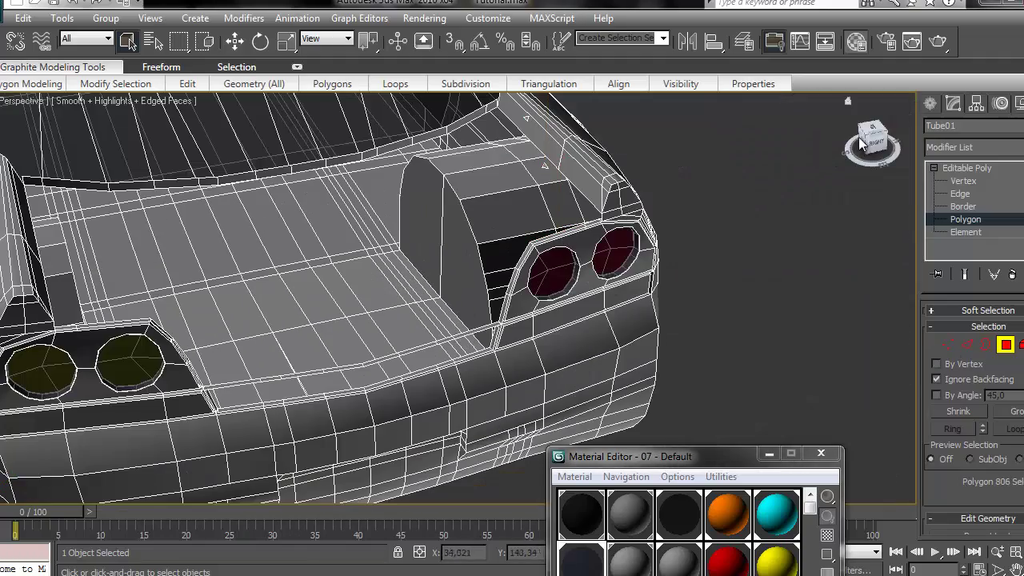
pyautogui.moveTo(871, 140); pyautogui.dragTo(871, 110)
pyautogui.moveTo(553, 279); pyautogui.dragTo(592, 461, button='middle')
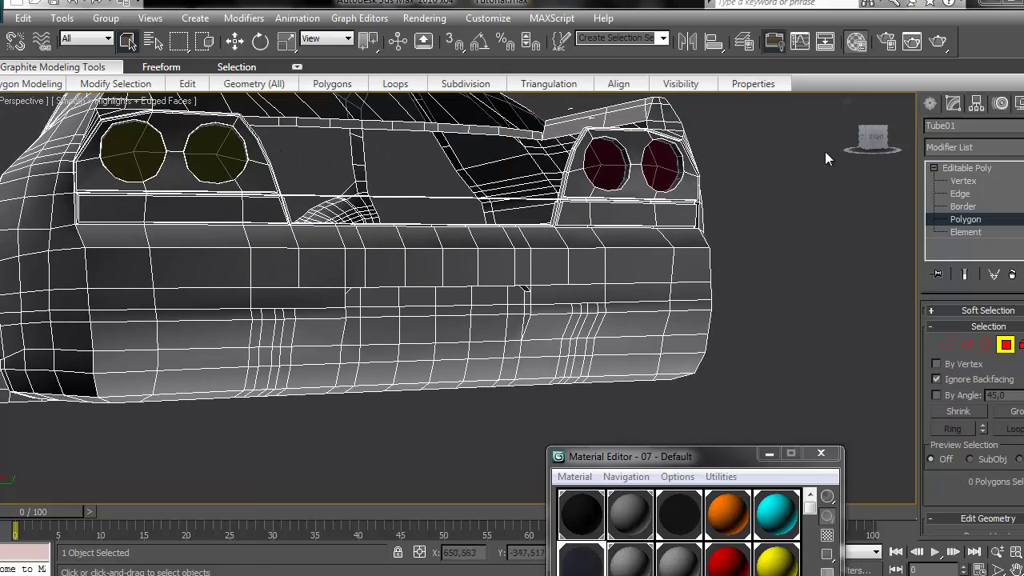
pyautogui.moveTo(880, 155); pyautogui.dragTo(663, 245)
pyautogui.scroll(5, 585, 253)
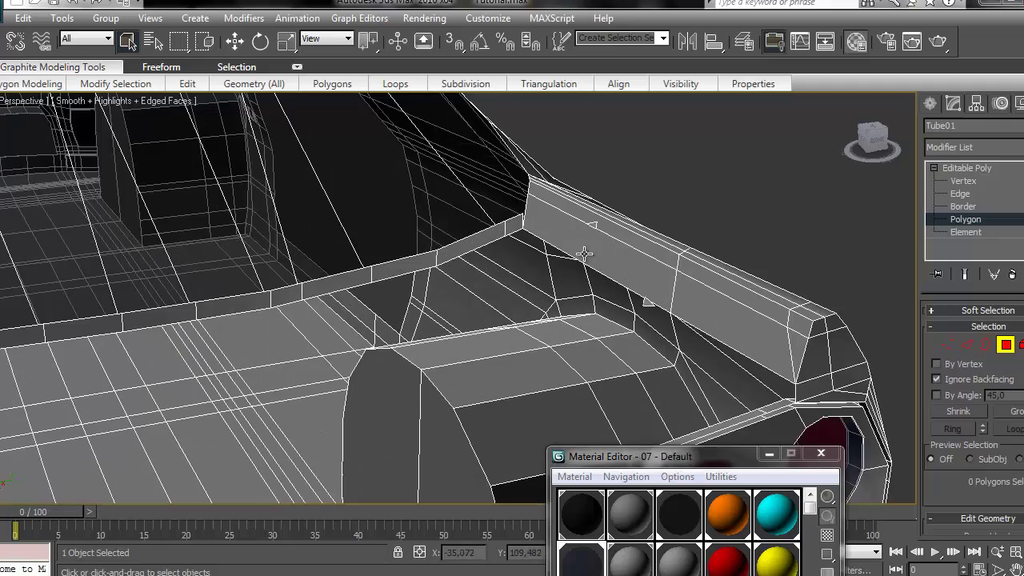
pyautogui.click(595, 224)
pyautogui.keyDown('ctrl'); pyautogui.click(649, 298); pyautogui.keyUp('ctrl')
# Turn off Ignore Backfacing and add the thin strip of polygons spanning the boot opening between the taillight panels to the selection
pyautogui.moveTo(717, 381); pyautogui.dragTo(754, 228, button='middle')
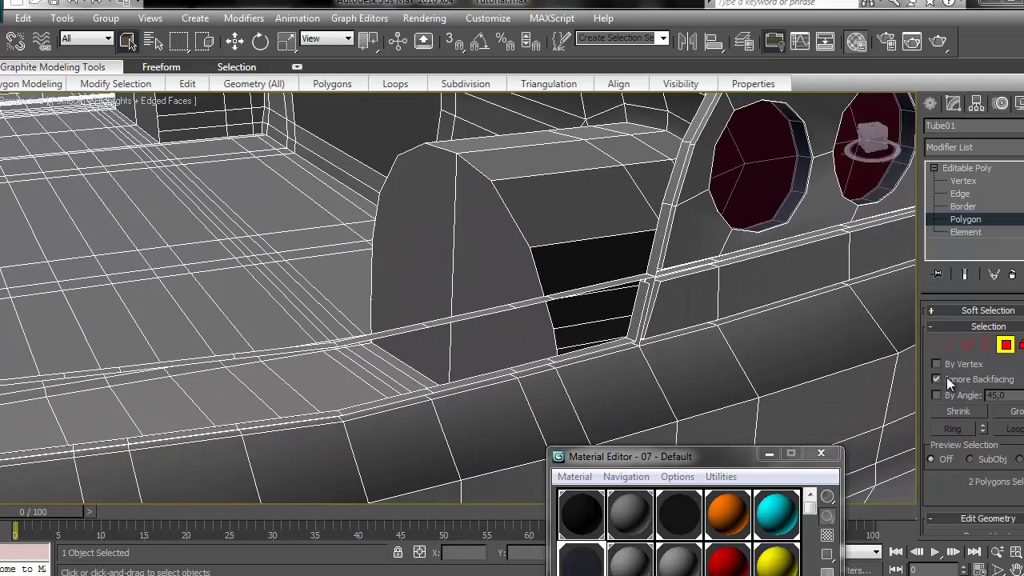
pyautogui.click(946, 377)
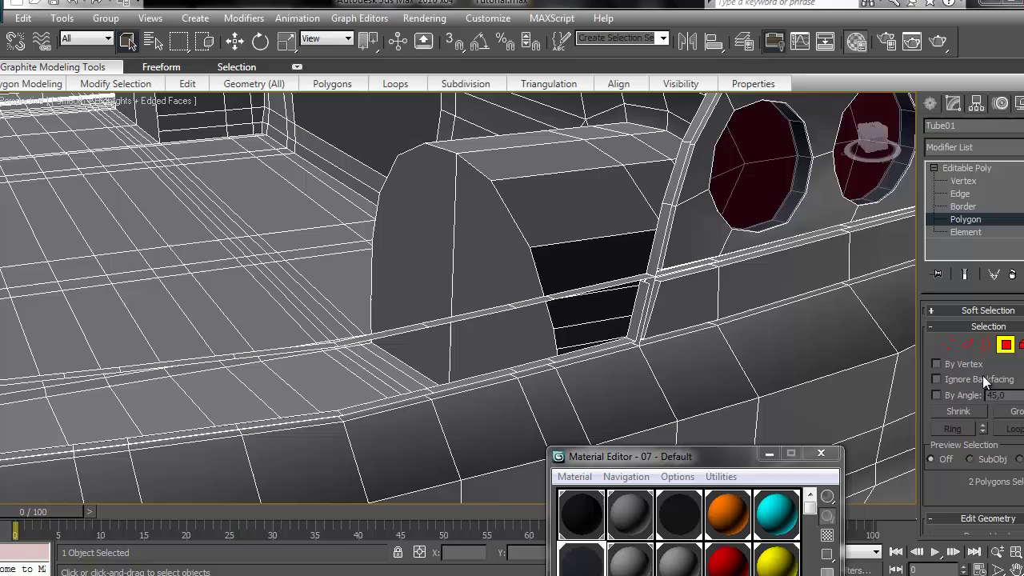
pyautogui.keyDown('ctrl'); pyautogui.click(573, 293); pyautogui.keyUp('ctrl')
pyautogui.keyDown('ctrl'); pyautogui.click(531, 301); pyautogui.keyUp('ctrl')
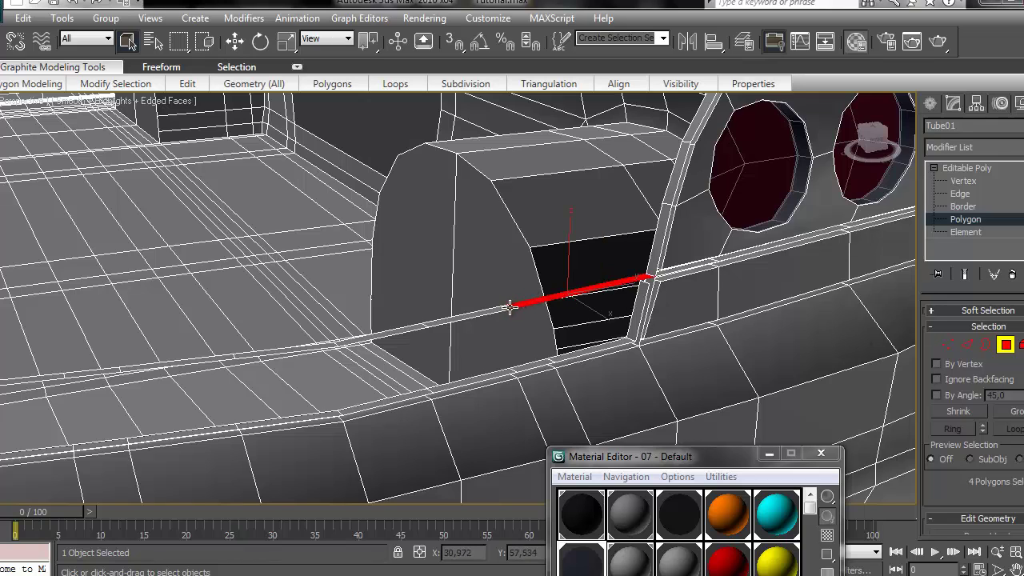
pyautogui.keyDown('ctrl'); pyautogui.click(468, 316); pyautogui.keyUp('ctrl')
pyautogui.keyDown('alt'); pyautogui.moveTo(380, 337); pyautogui.dragTo(477, 304, button='middle'); pyautogui.keyUp('alt')
pyautogui.keyDown('ctrl'); pyautogui.click(584, 208); pyautogui.keyUp('ctrl')
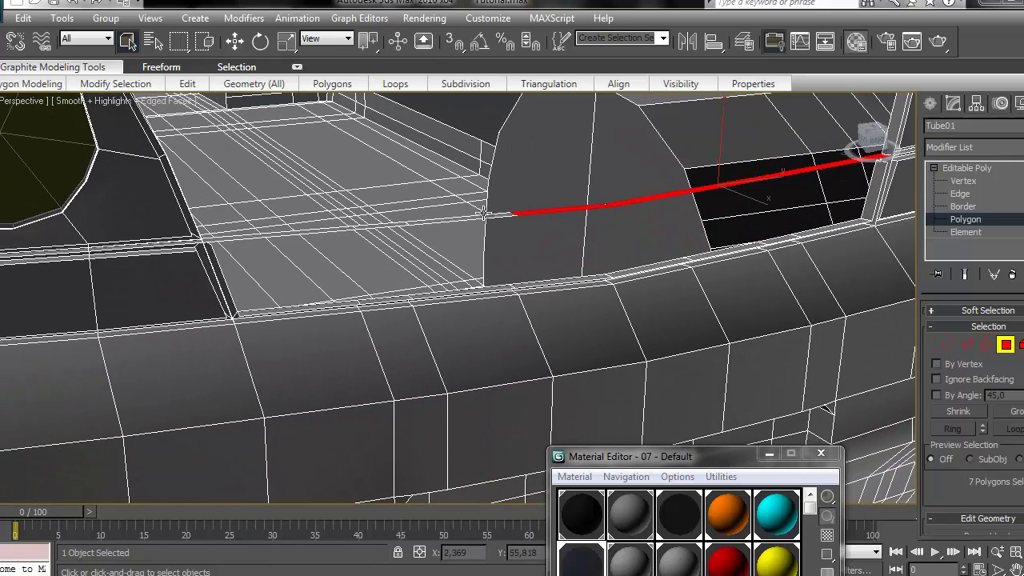
pyautogui.keyDown('ctrl'); pyautogui.click(477, 217); pyautogui.keyUp('ctrl')
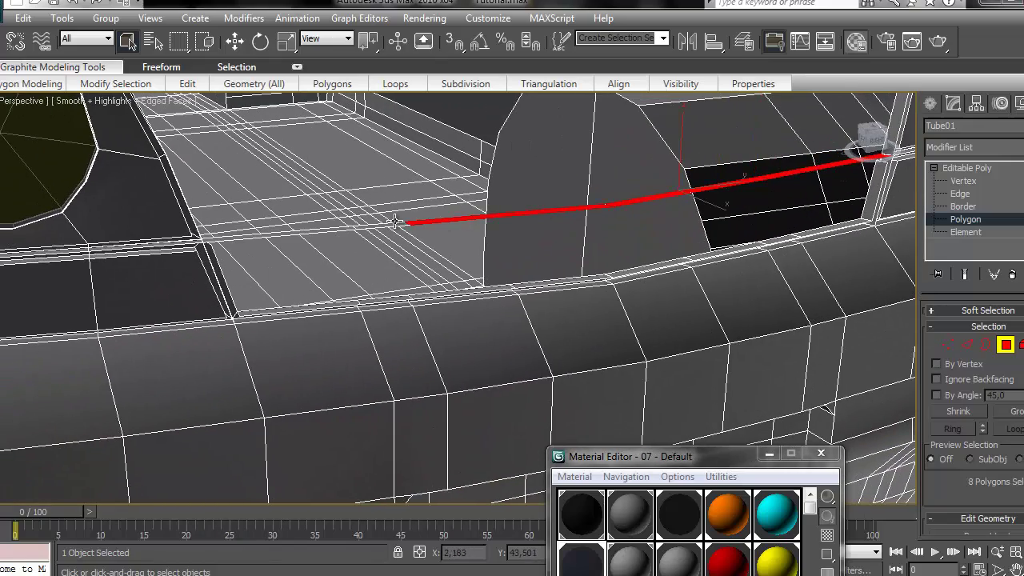
pyautogui.keyDown('ctrl'); pyautogui.click(346, 230); pyautogui.keyUp('ctrl')
# Detach the selected strip and small triangular polygons from the car body as a separate object named asdf
pyautogui.keyDown('alt'); pyautogui.moveTo(345, 229); pyautogui.dragTo(730, 228, button='middle'); pyautogui.keyUp('alt')
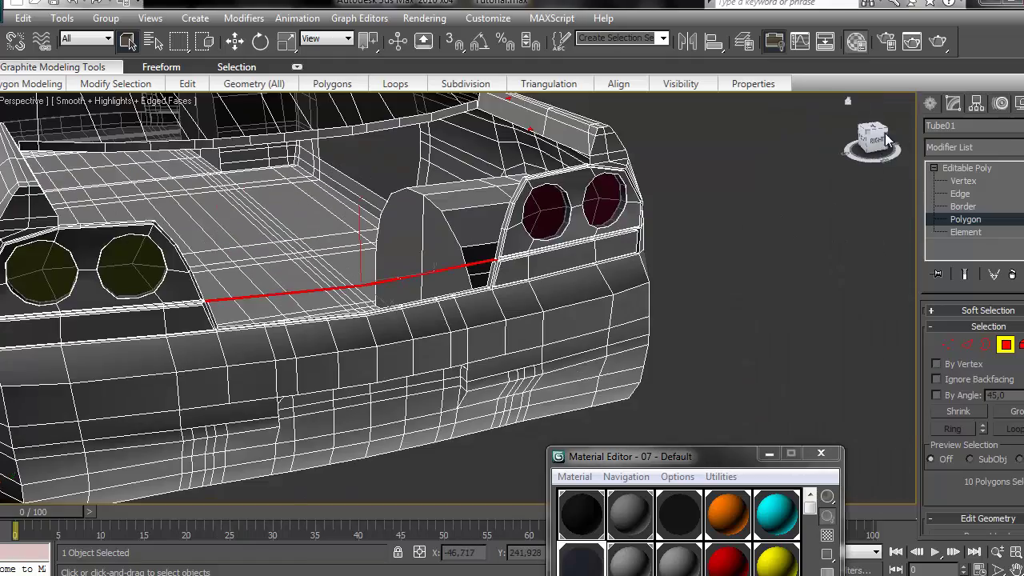
pyautogui.moveTo(886, 140); pyautogui.dragTo(833, 142)
pyautogui.moveTo(346, 262); pyautogui.dragTo(580, 190, button='middle')
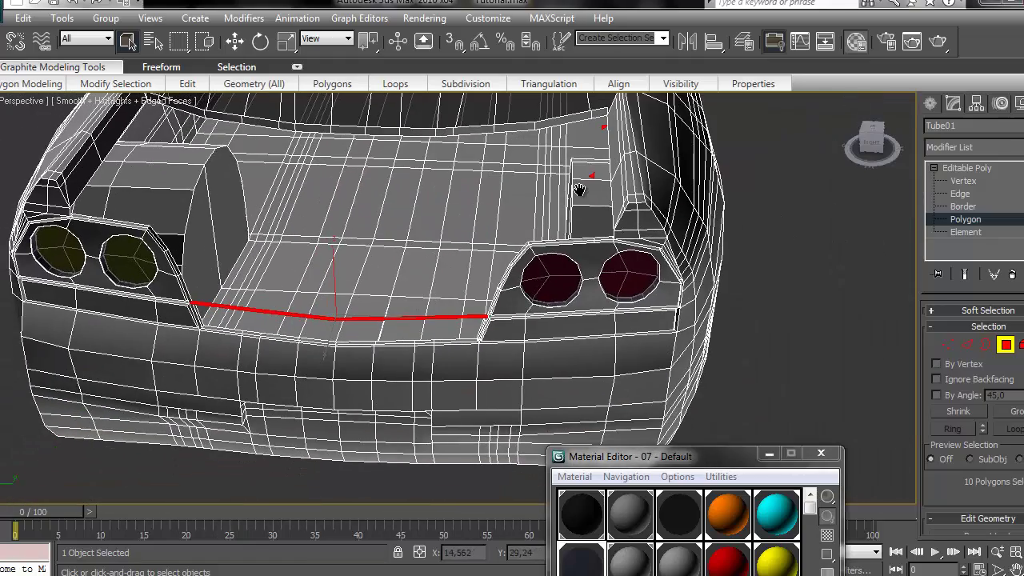
pyautogui.moveTo(998, 479); pyautogui.dragTo(1019, 387)
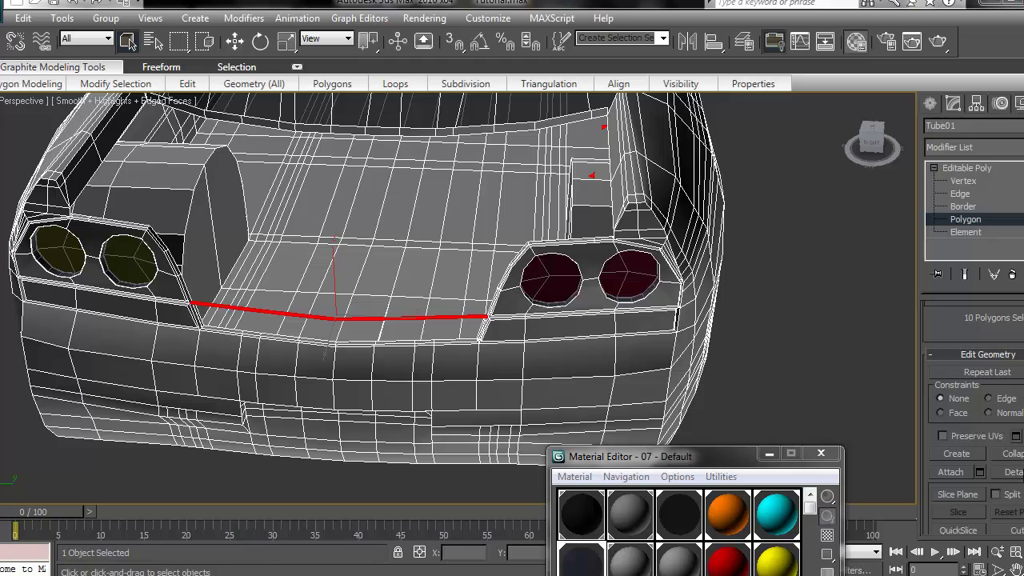
pyautogui.click(1013, 472)
pyautogui.write('asdf')
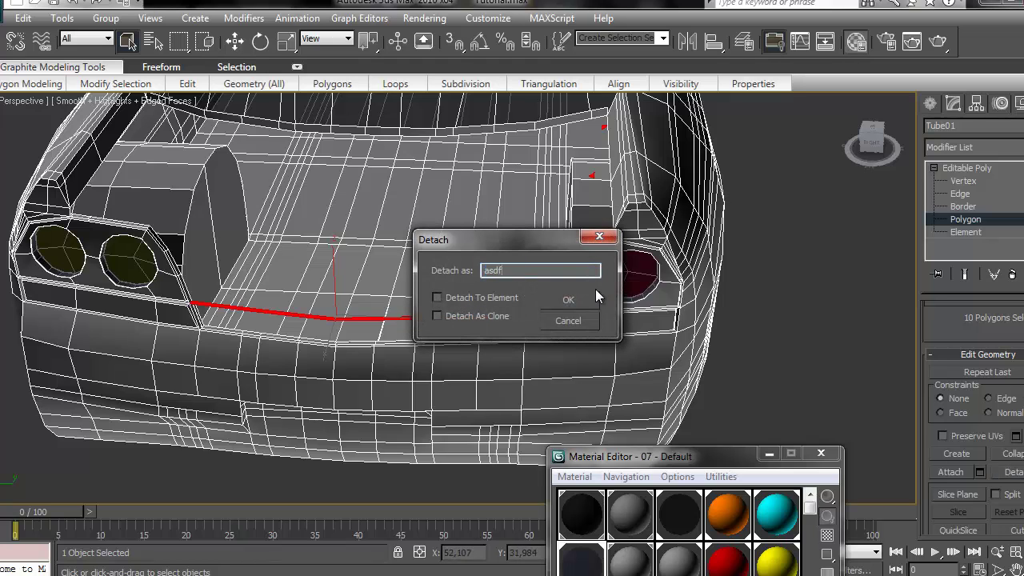
pyautogui.click(569, 299)
# Unhide all hidden objects and leave polygon editing of the car body
pyautogui.rightClick(390, 284)
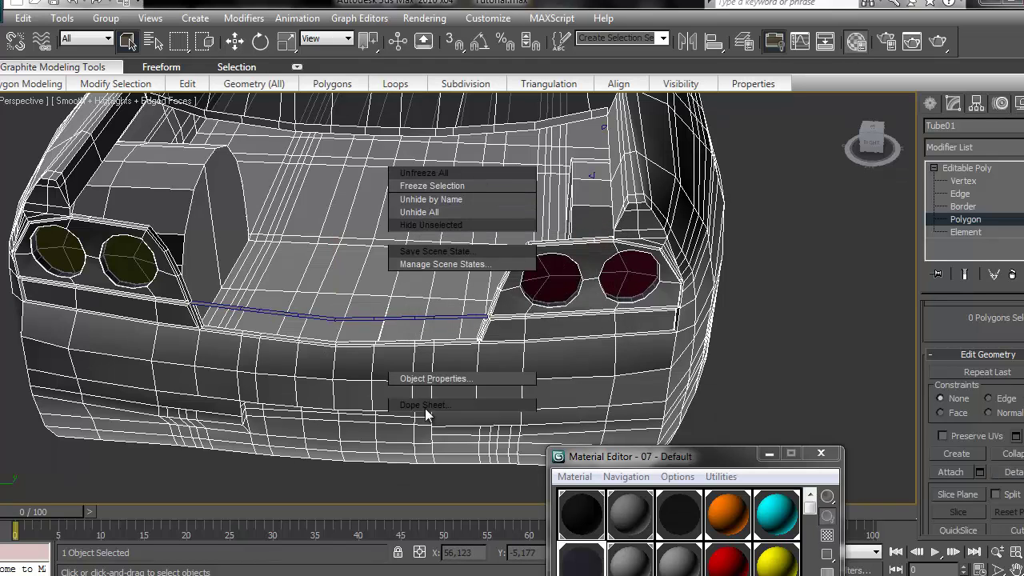
pyautogui.click(436, 212)
pyautogui.click(931, 104)
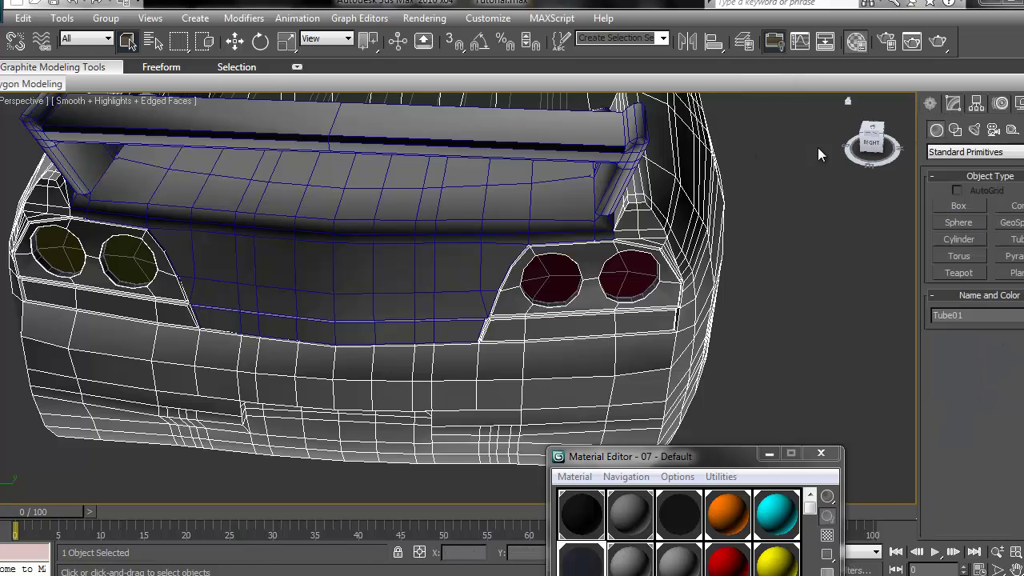
# Attach the detached strip and triangular polygons to the boot lid object
pyautogui.click(297, 274)
pyautogui.click(953, 104)
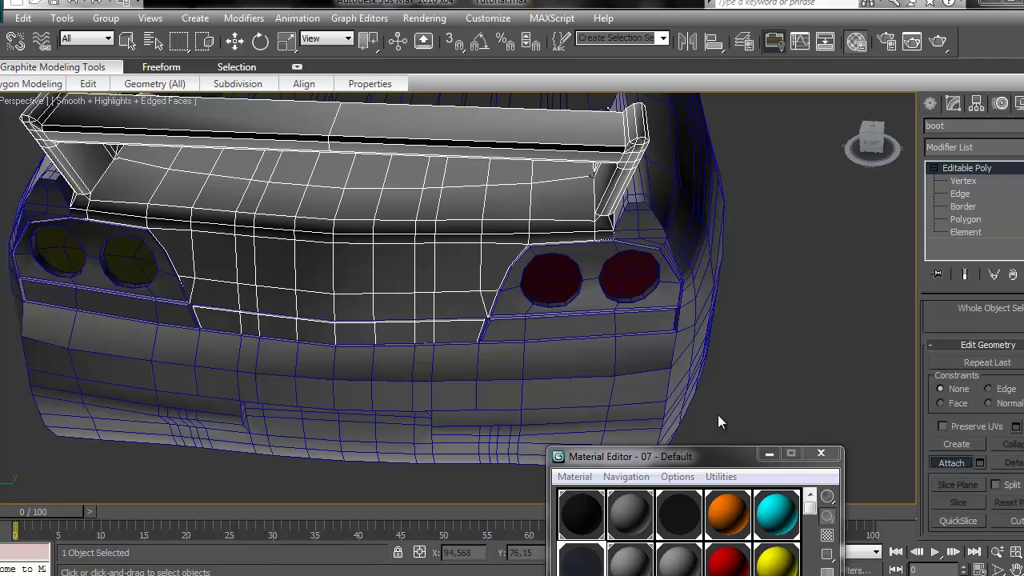
pyautogui.scroll(5, 478, 340)
pyautogui.moveTo(478, 340); pyautogui.dragTo(468, 340, button='middle')
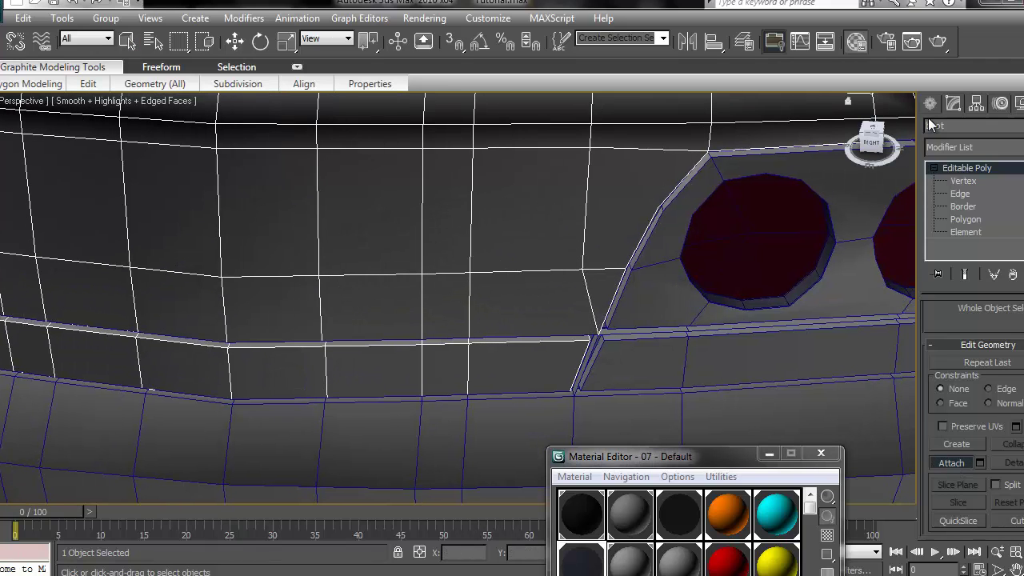
pyautogui.moveTo(881, 127); pyautogui.dragTo(892, 112)
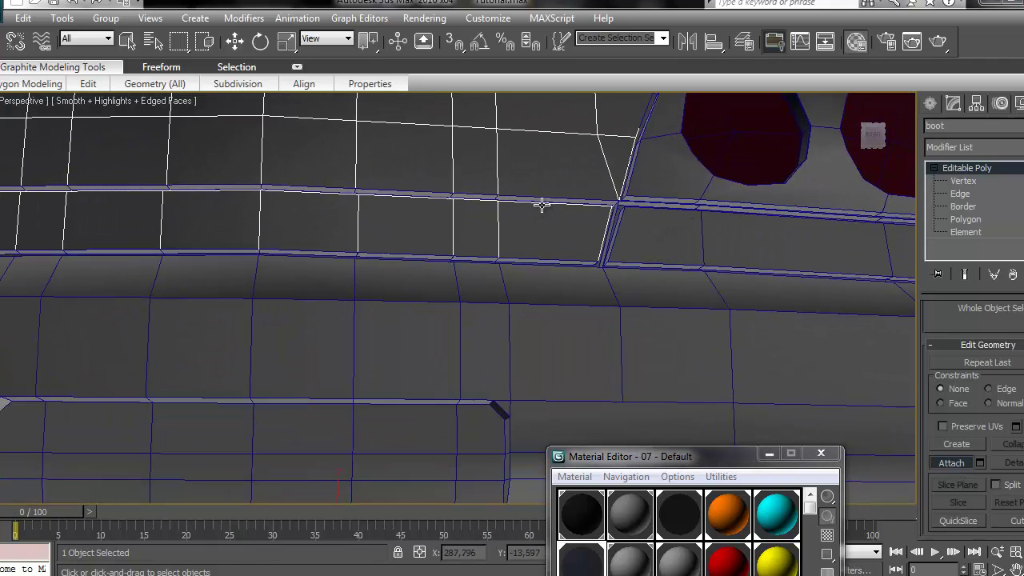
pyautogui.scroll(-5, 772, 226)
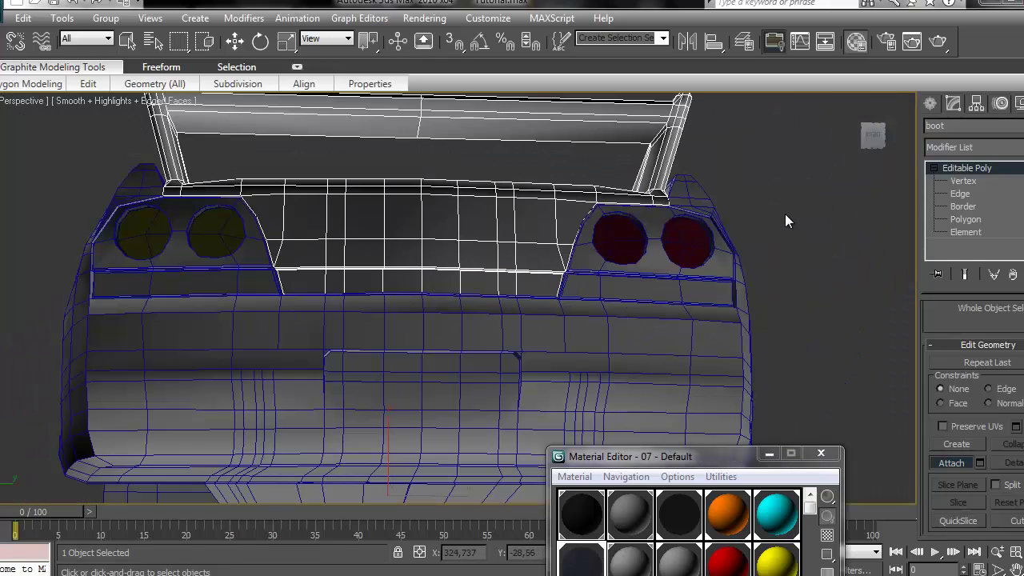
pyautogui.click(928, 105)
# Hide the boot lid object to expose the boot opening
pyautogui.rightClick(464, 242)
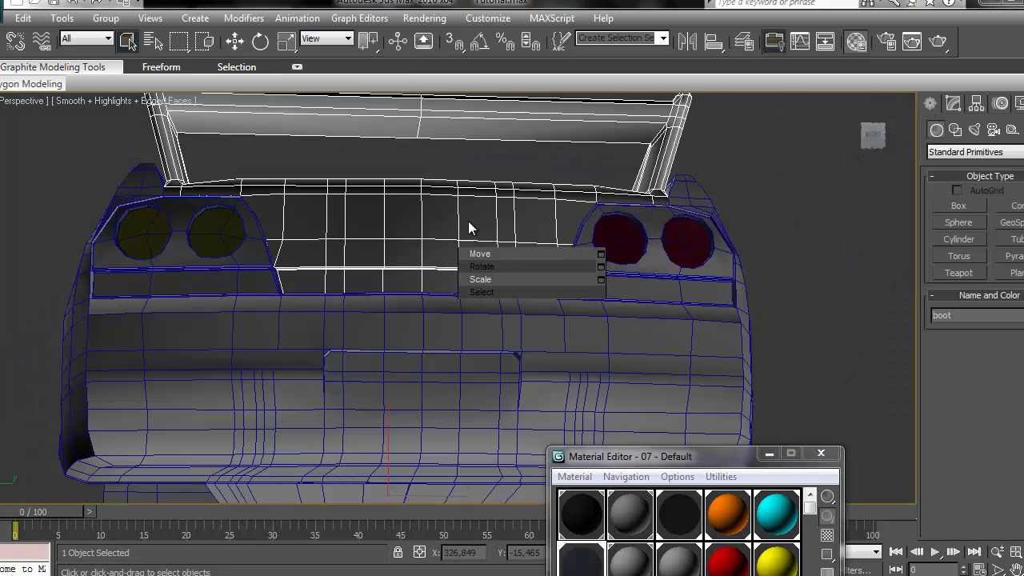
pyautogui.click(521, 192)
pyautogui.scroll(-3, 760, 240)
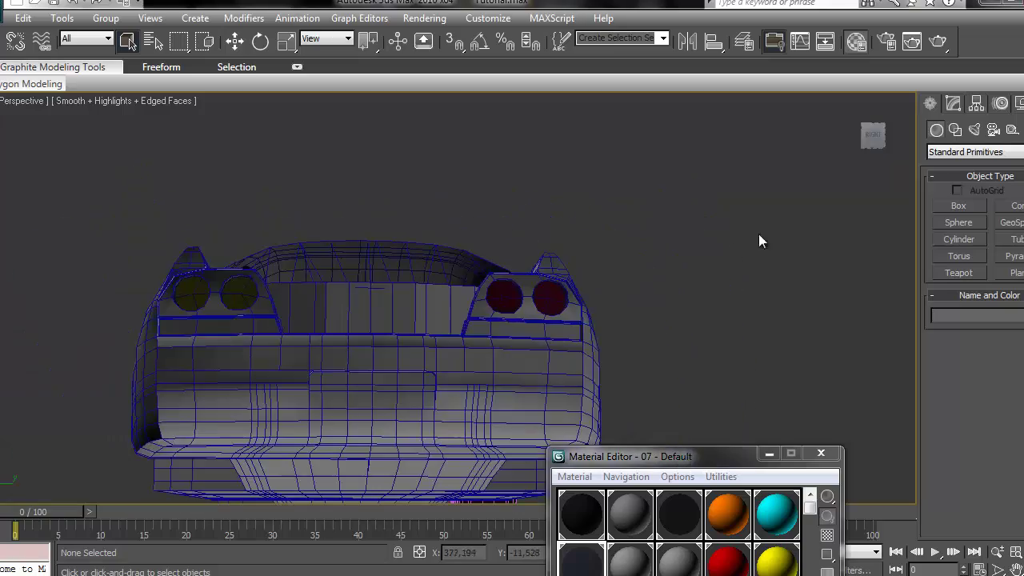
# Select the boot floor and wall object together with the car body and hide all unselected objects
pyautogui.moveTo(876, 142); pyautogui.dragTo(855, 172)
pyautogui.click(350, 282)
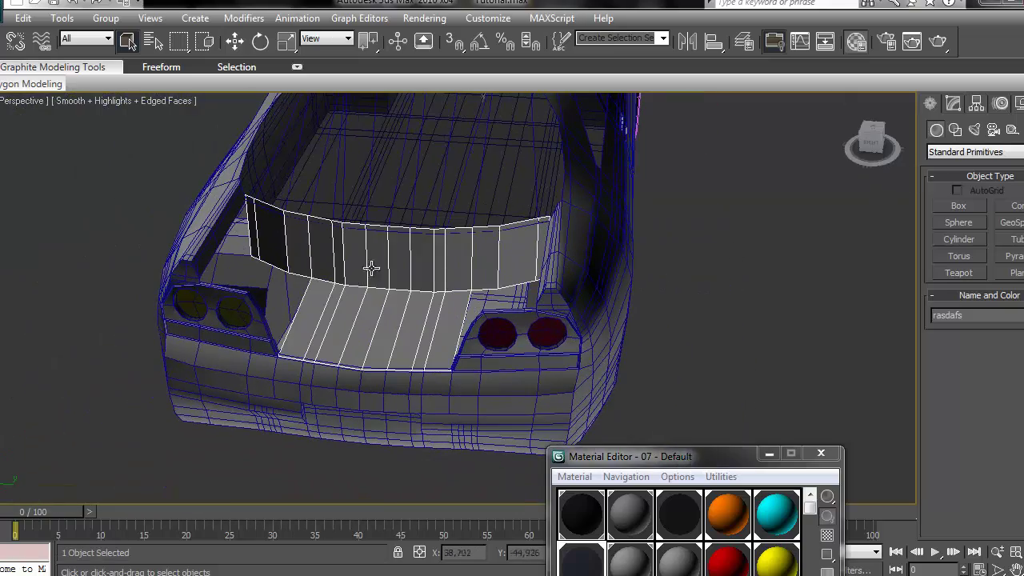
pyautogui.keyDown('ctrl'); pyautogui.click(258, 225); pyautogui.keyUp('ctrl')
pyautogui.press('w')
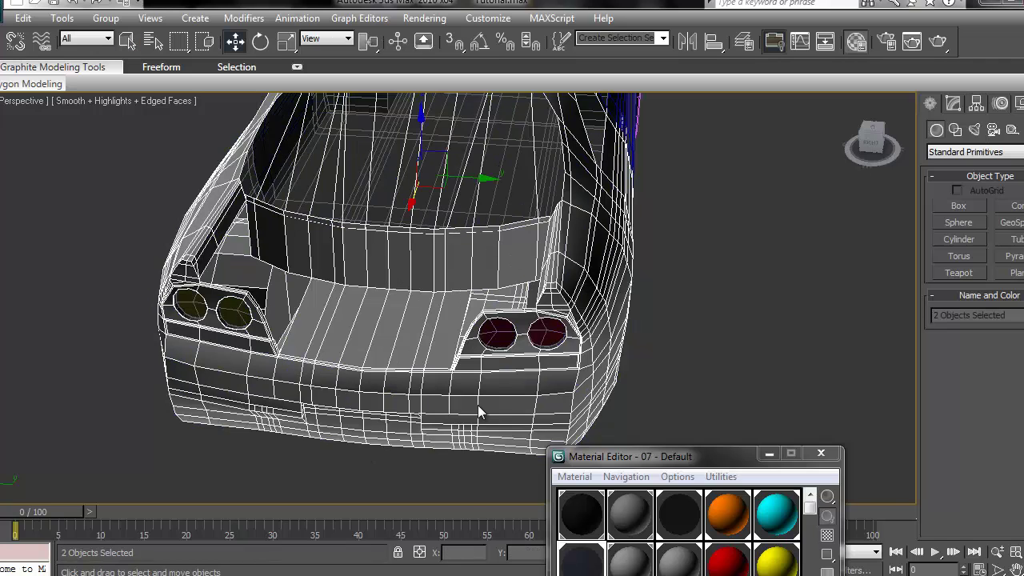
pyautogui.rightClick(383, 311)
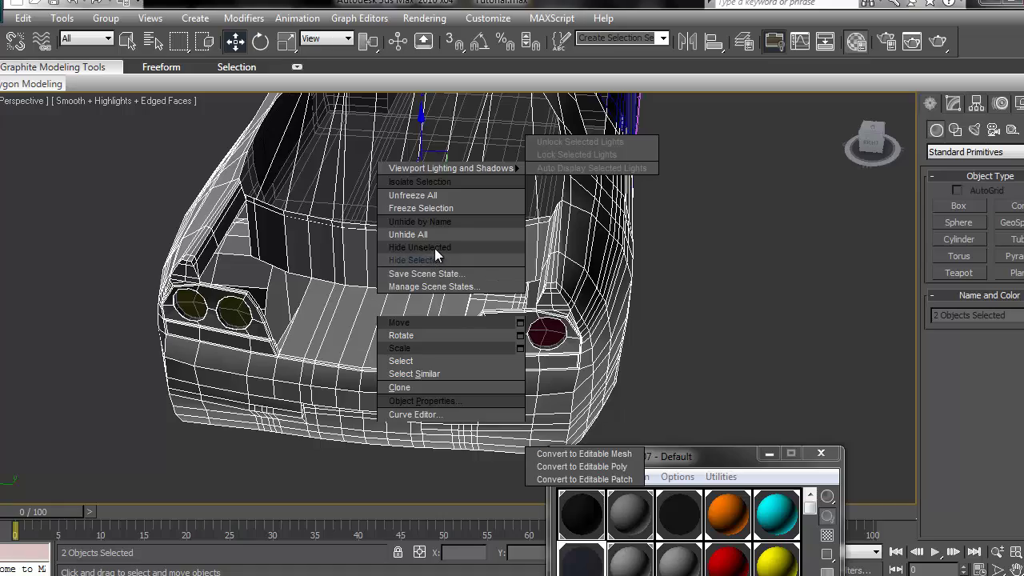
pyautogui.click(434, 248)
# Examine the boot opening from both rear corners, checking how the floor and wall meet the car body
pyautogui.scroll(-3, 642, 258)
pyautogui.moveTo(869, 144); pyautogui.dragTo(3, 134)
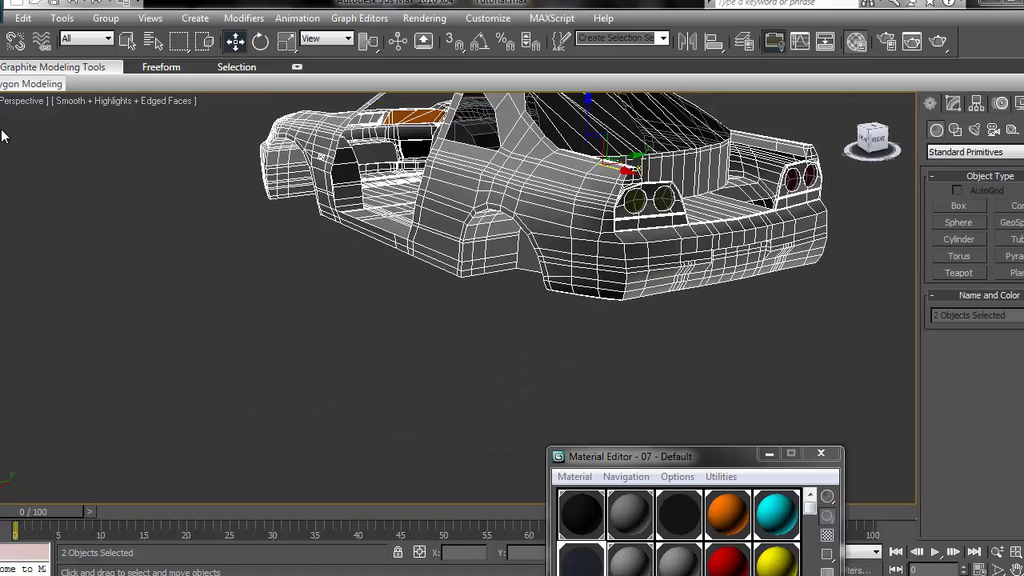
pyautogui.moveTo(709, 250); pyautogui.dragTo(461, 365, button='middle')
pyautogui.scroll(4, 584, 290)
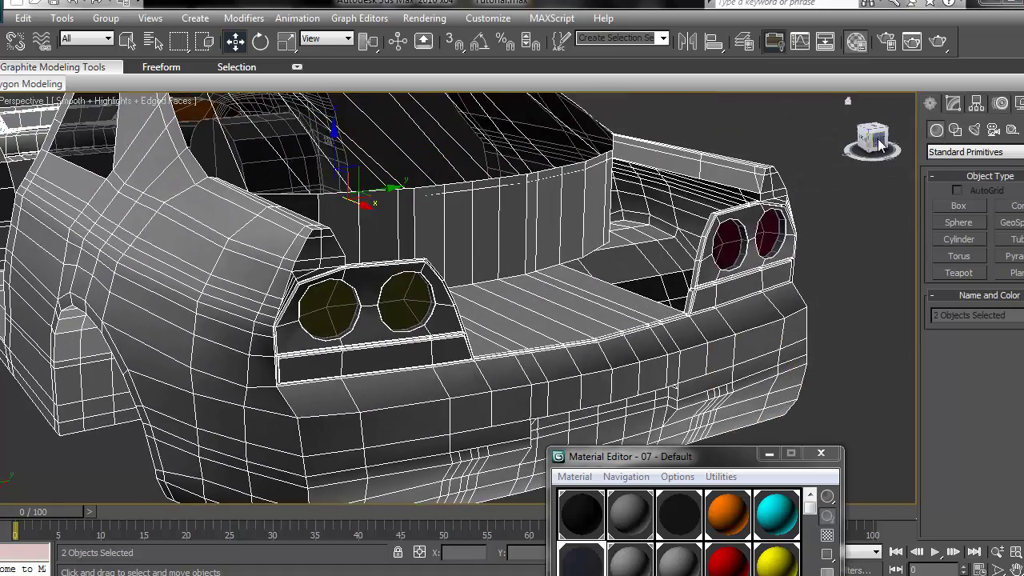
pyautogui.moveTo(873, 135); pyautogui.dragTo(865, 157)
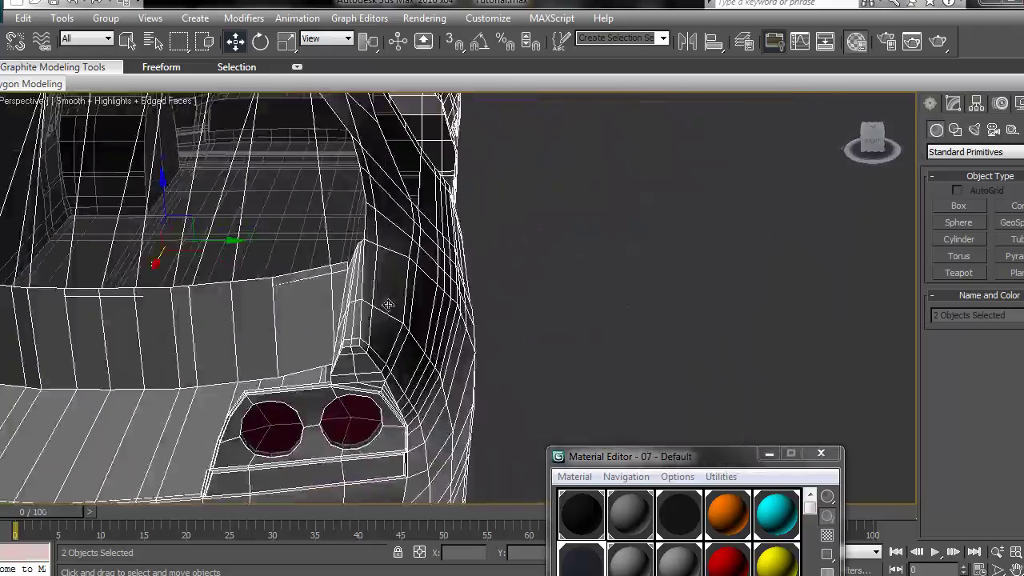
pyautogui.moveTo(388, 304); pyautogui.dragTo(588, 245, button='middle')
pyautogui.moveTo(872, 137); pyautogui.dragTo(805, 157)
pyautogui.keyDown('alt'); pyautogui.moveTo(163, 236); pyautogui.dragTo(706, 298, button='middle'); pyautogui.keyUp('alt')
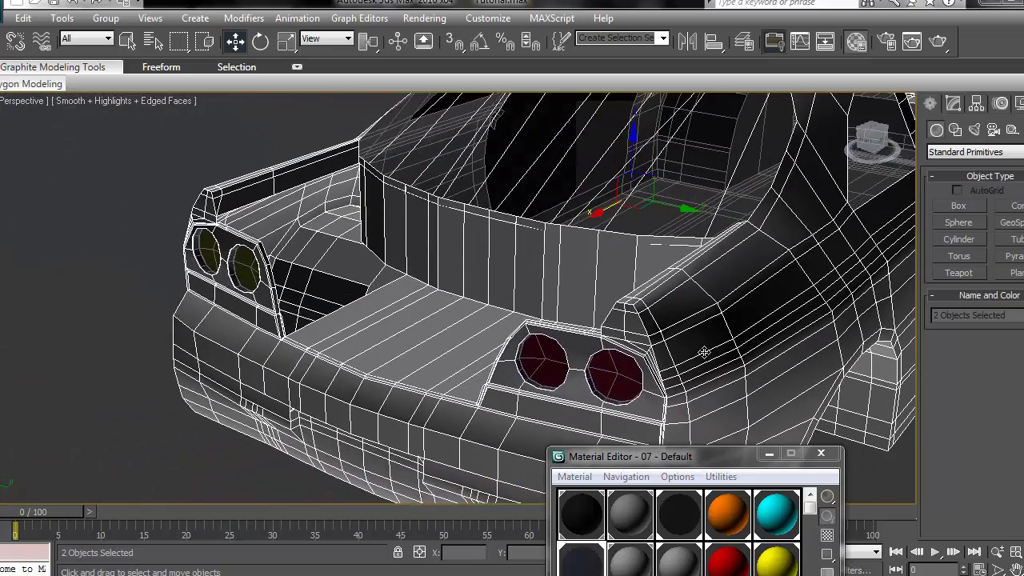
# Attach the boot floor and wall object to the car body
pyautogui.click(746, 346)
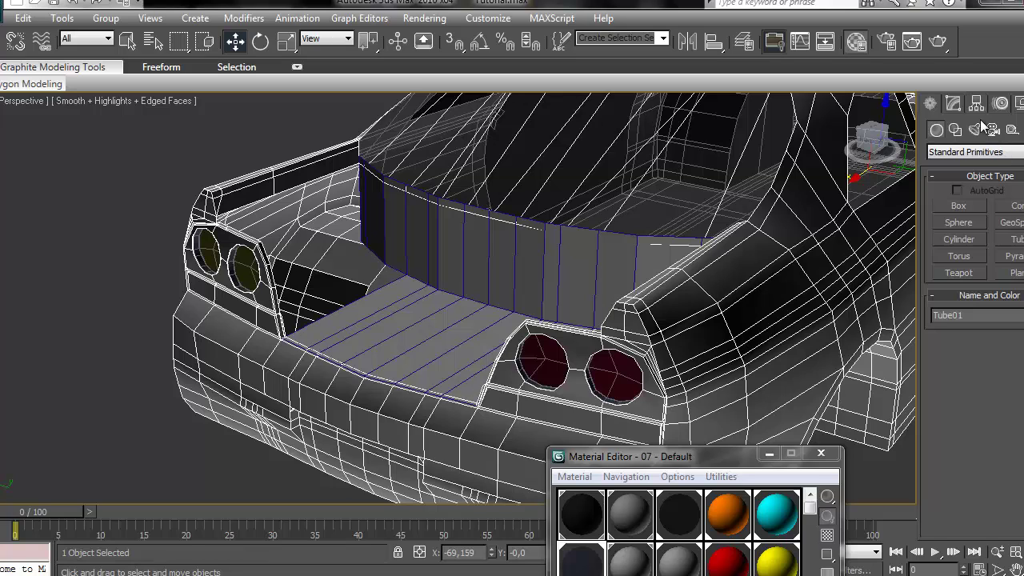
pyautogui.click(953, 103)
pyautogui.click(954, 463)
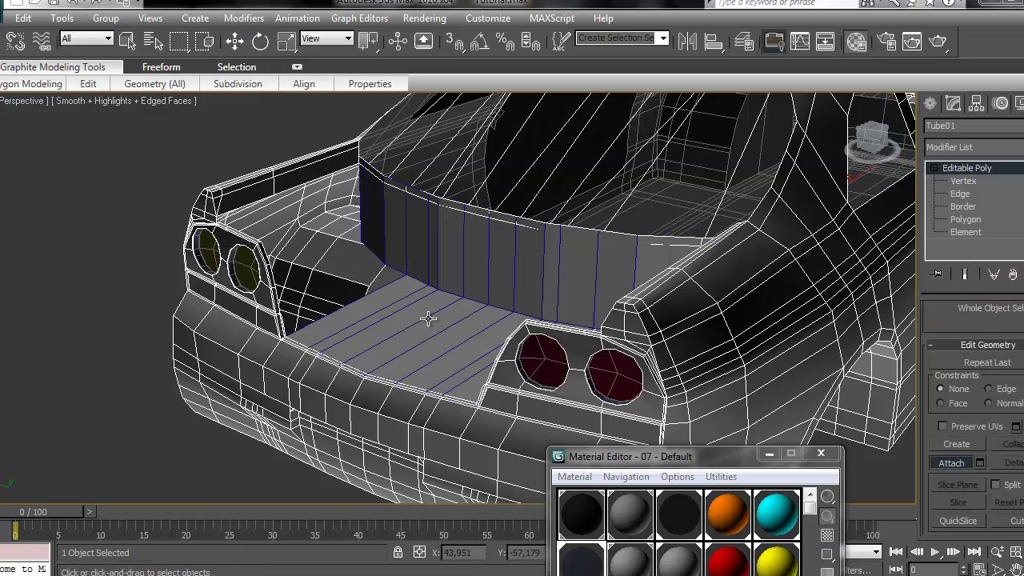
pyautogui.click(932, 103)
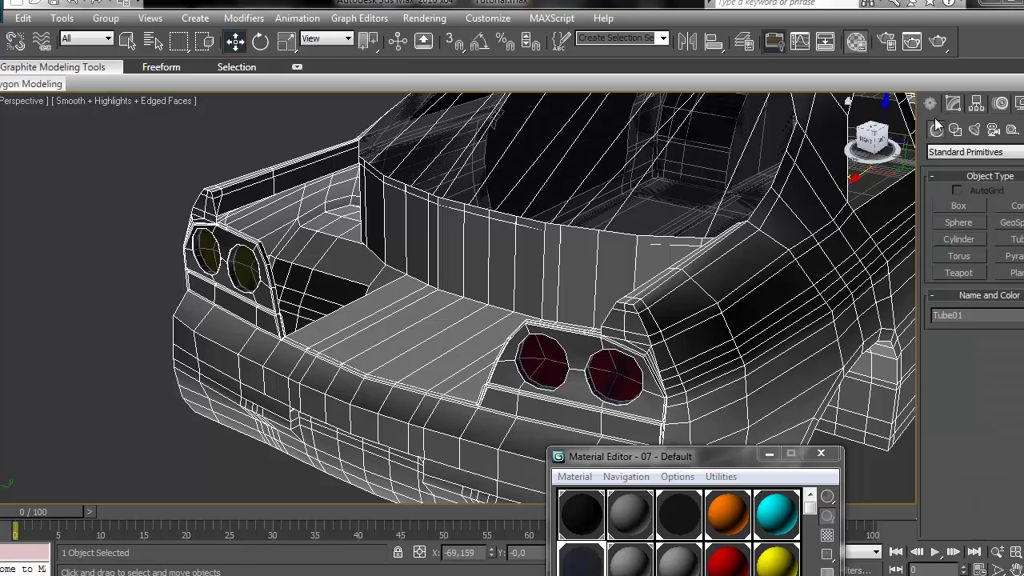
# Try to merge a vertex on the boot wall's upper rim with the one just below it using Target Weld
pyautogui.click(954, 103)
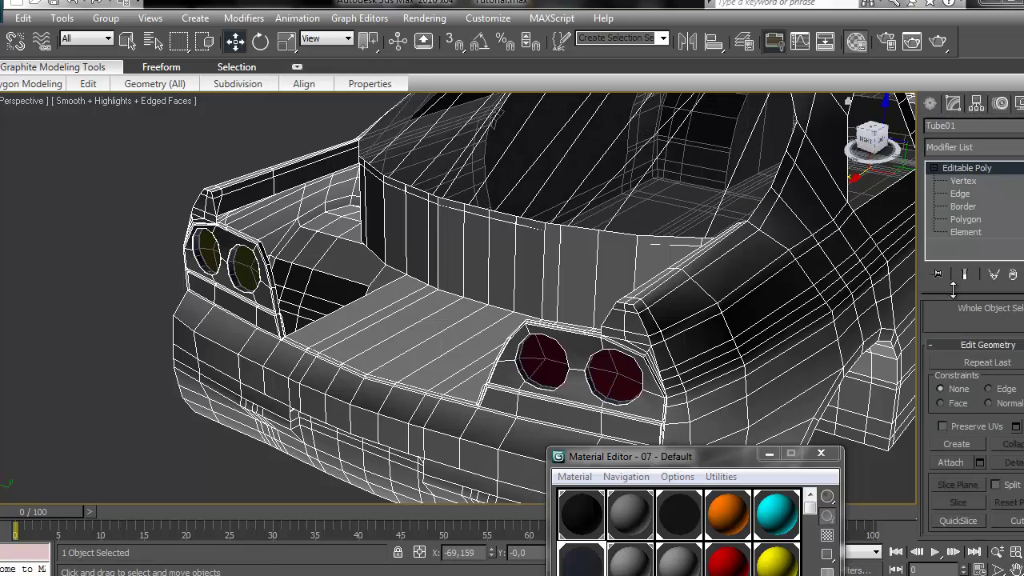
pyautogui.click(964, 181)
pyautogui.scroll(8, 592, 300)
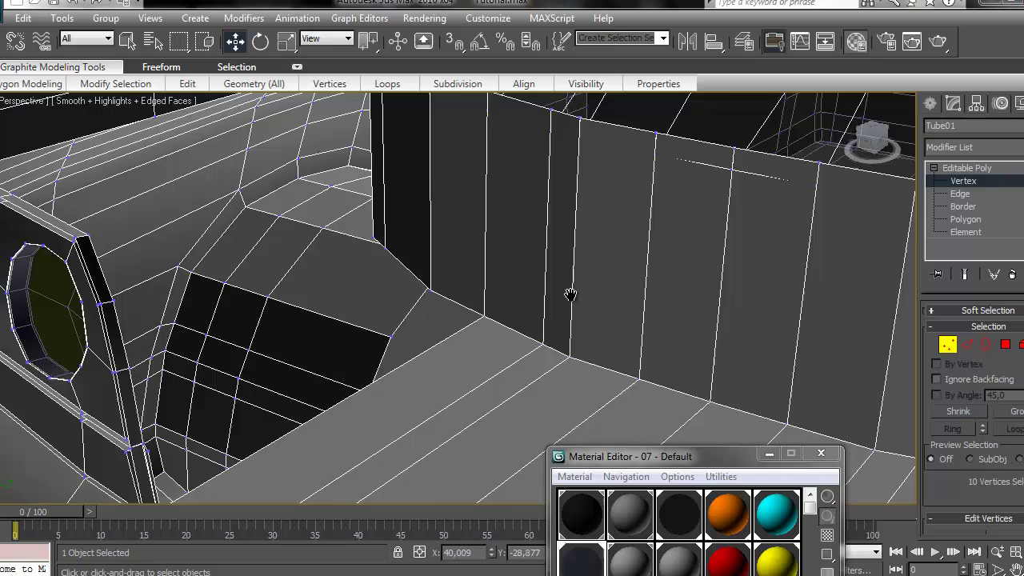
pyautogui.moveTo(570, 294); pyautogui.dragTo(474, 341, button='middle')
pyautogui.moveTo(1004, 486); pyautogui.dragTo(993, 345)
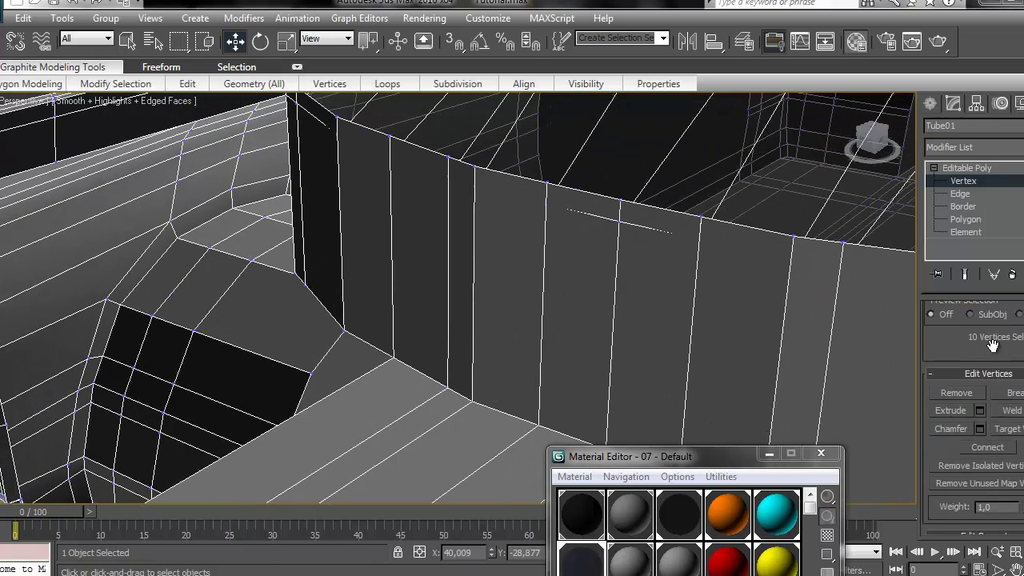
pyautogui.click(1008, 429)
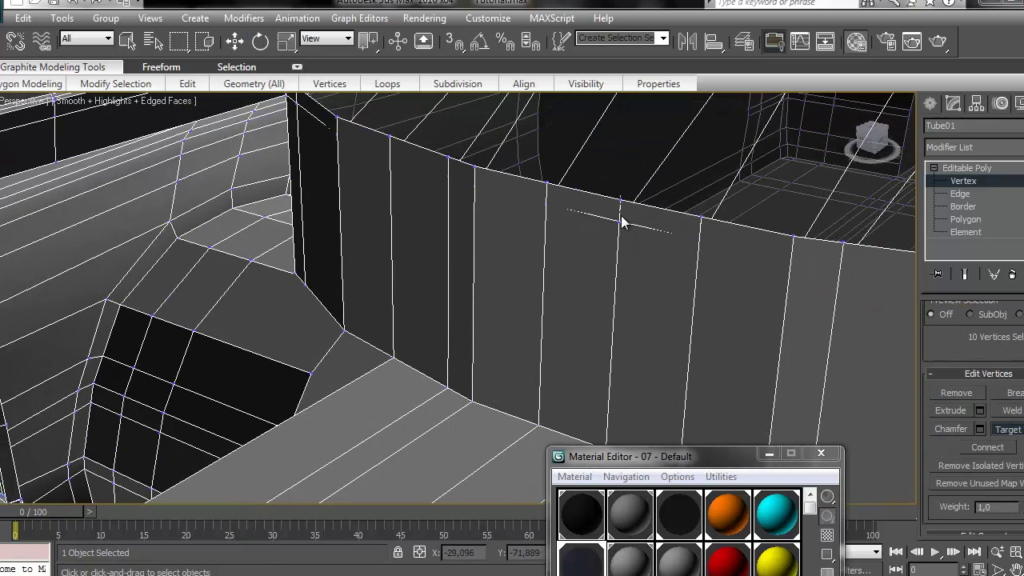
pyautogui.click(619, 223)
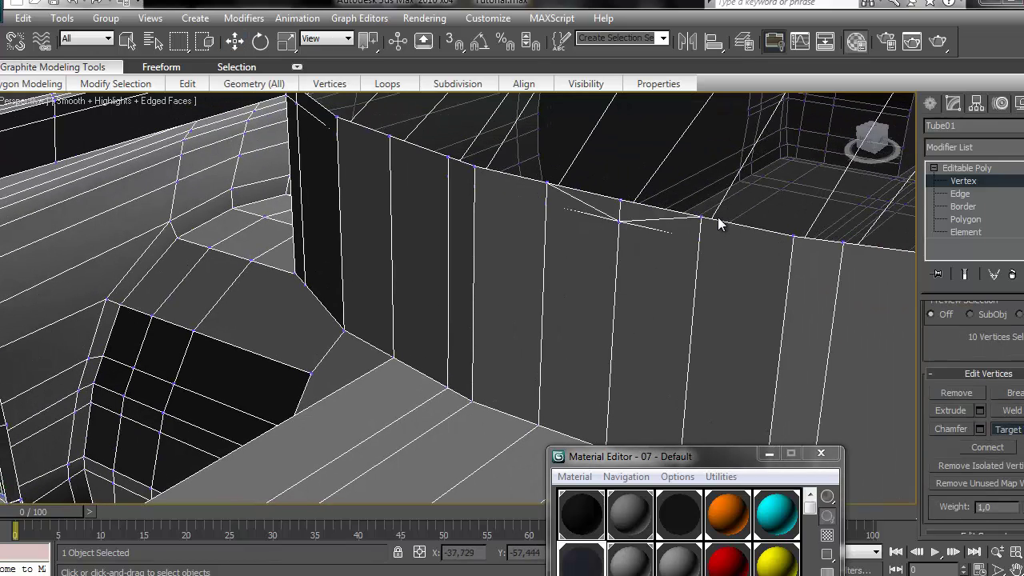
pyautogui.click(620, 222)
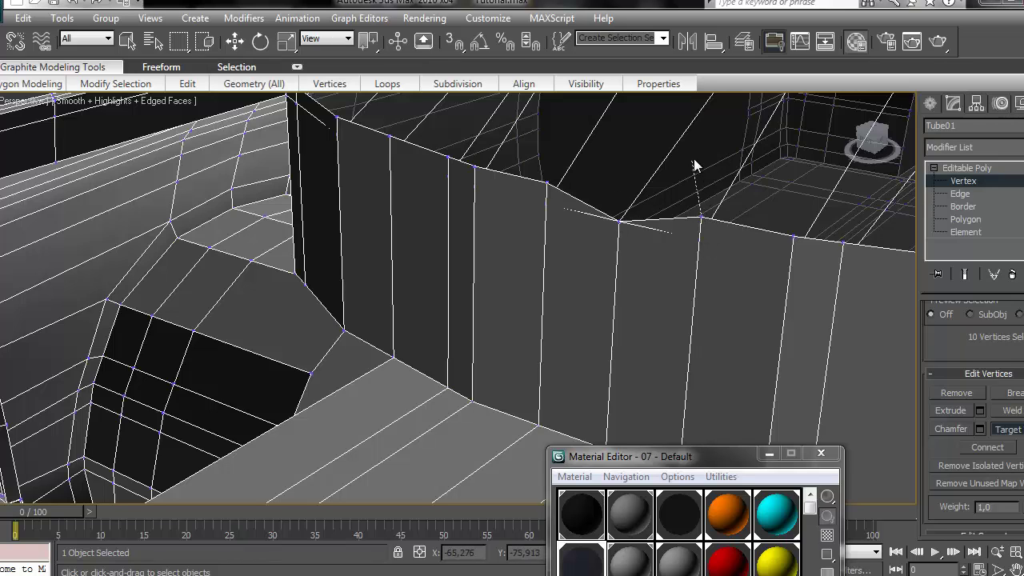
pyautogui.moveTo(748, 212); pyautogui.dragTo(757, 207, button='middle')
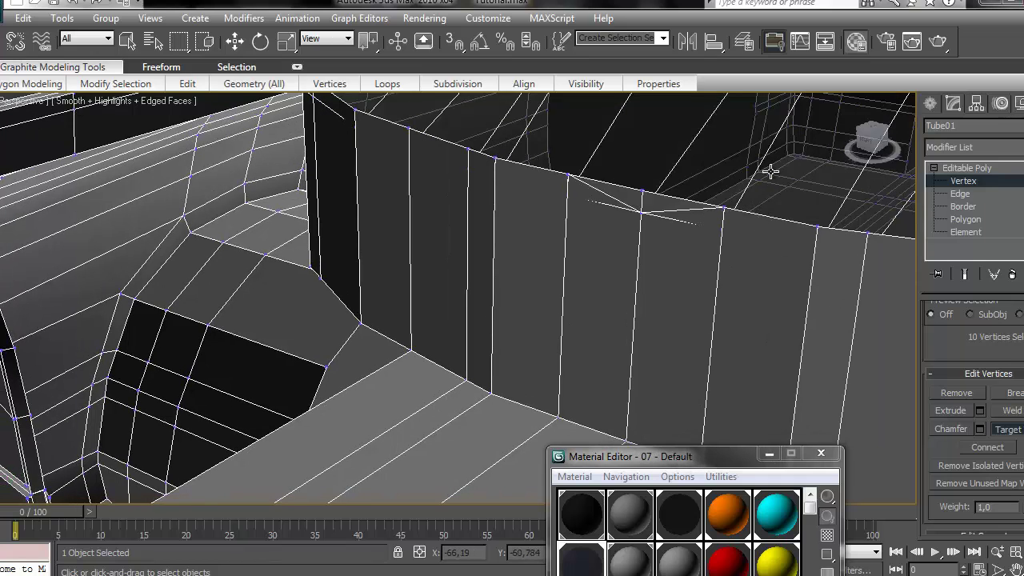
pyautogui.press('w')
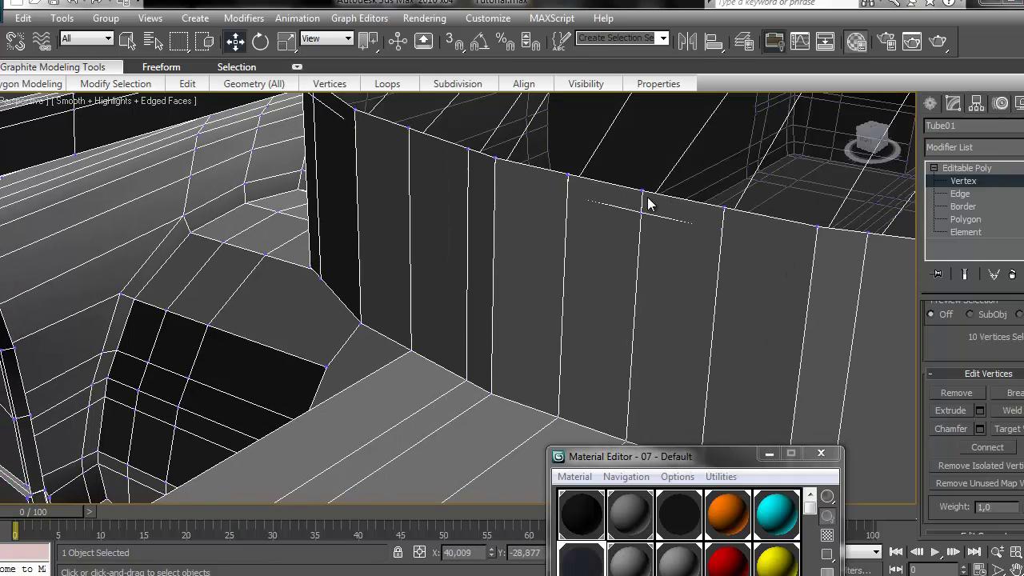
# Select the edge loop along the boot wall's upper rim and extrude it downwards into a narrow strip
pyautogui.click(959, 194)
pyautogui.click(783, 220)
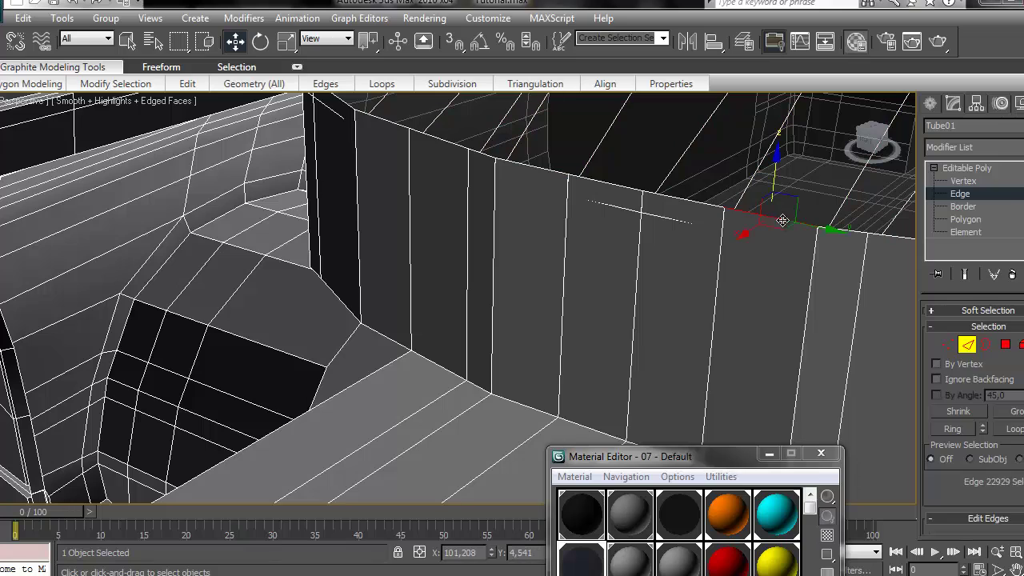
pyautogui.scroll(-3, 1020, 495)
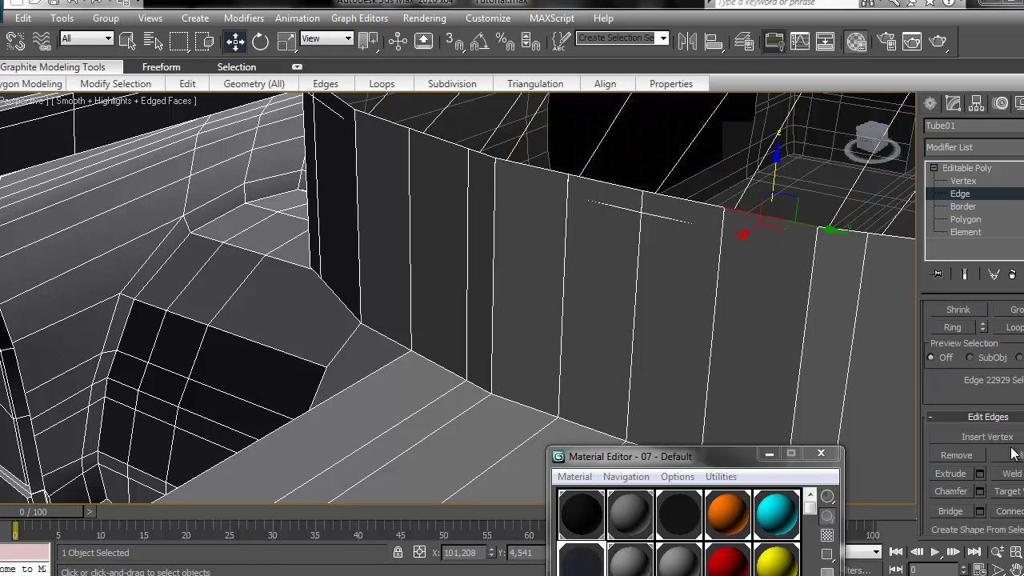
pyautogui.click(1014, 328)
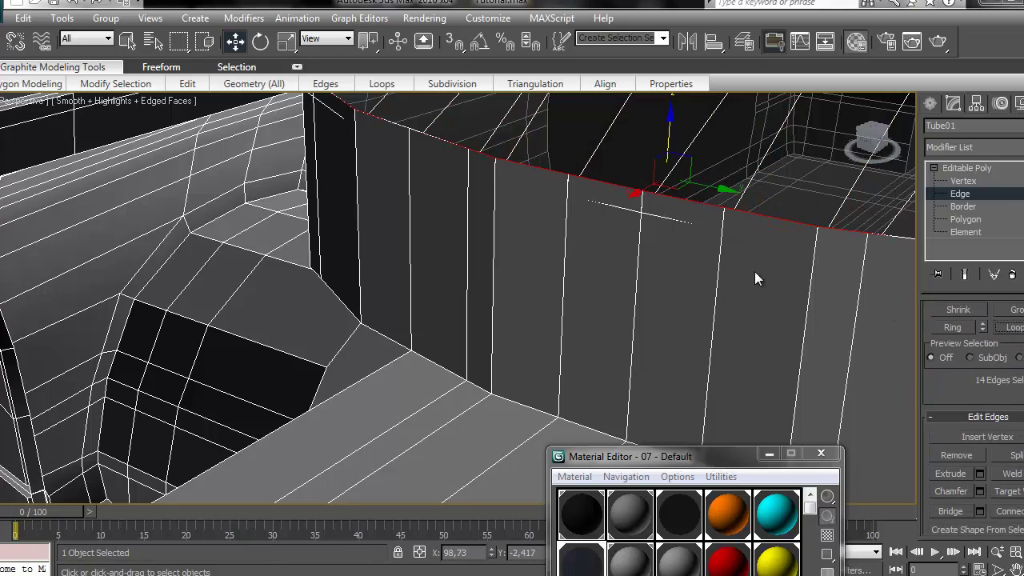
pyautogui.moveTo(670, 150); pyautogui.dragTo(714, 207)
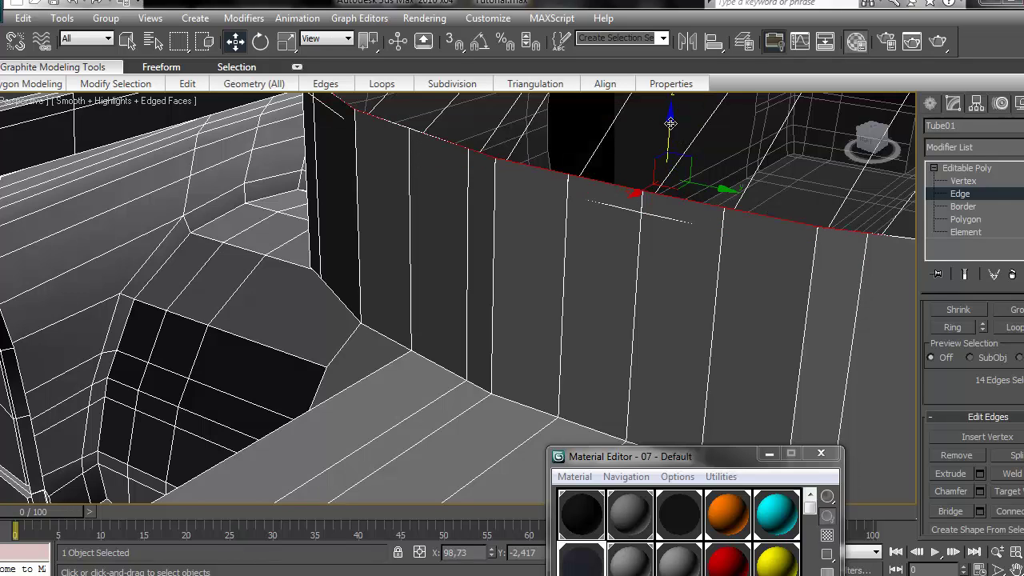
pyautogui.moveTo(670, 123); pyautogui.dragTo(673, 147)
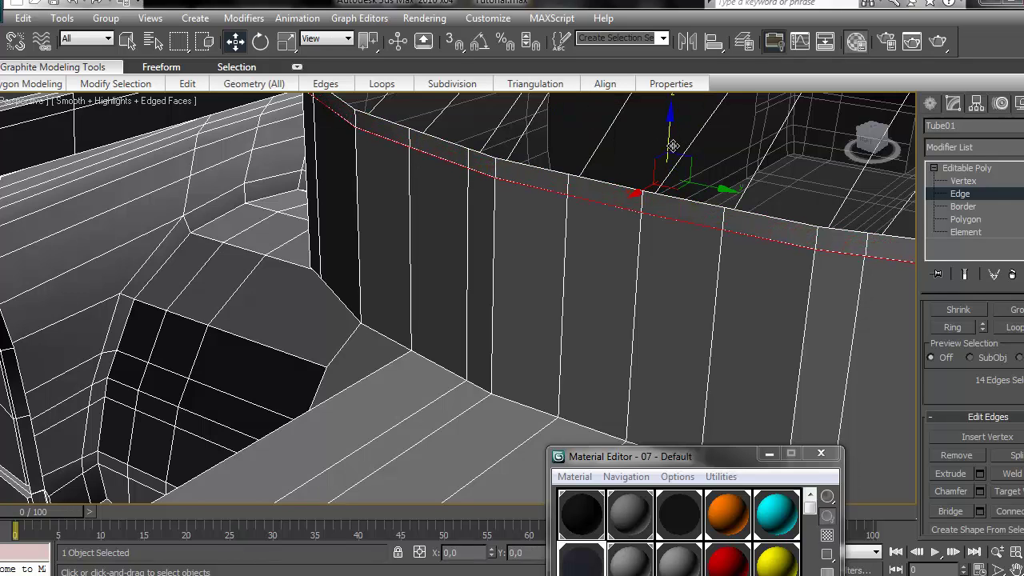
# Select the two lower inner edges of the body rim on each side of the boot and extrude all four downwards into side walls
pyautogui.moveTo(683, 203)
pyautogui.mouseDown(button='middle')
pyautogui.moveTo(677, 229)
pyautogui.moveTo(272, 203)
pyautogui.mouseUp(button='middle')
pyautogui.moveTo(849, 271)
pyautogui.mouseDown(button='middle')
pyautogui.moveTo(340, 239)
pyautogui.moveTo(766, 251)
pyautogui.mouseUp(button='middle')
pyautogui.moveTo(411, 216); pyautogui.dragTo(526, 233, button='middle')
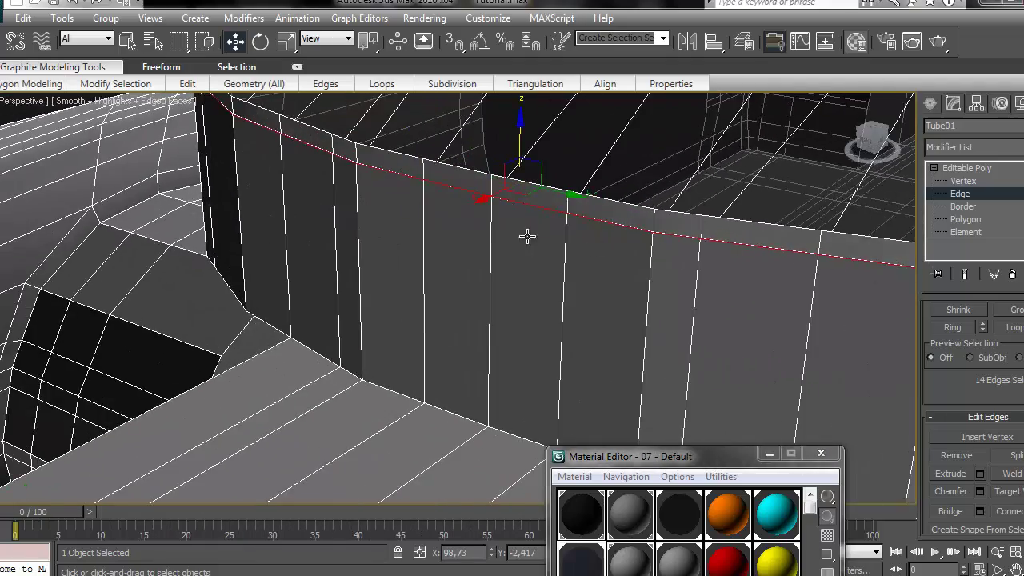
pyautogui.moveTo(419, 285)
pyautogui.mouseDown(button='middle')
pyautogui.moveTo(556, 240)
pyautogui.moveTo(759, 254)
pyautogui.mouseUp(button='middle')
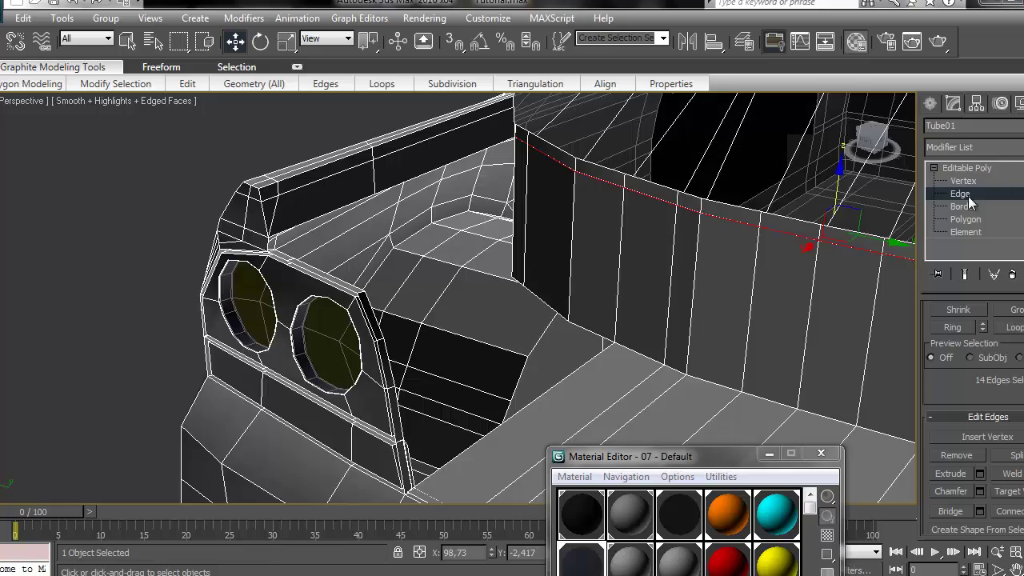
pyautogui.click(466, 158)
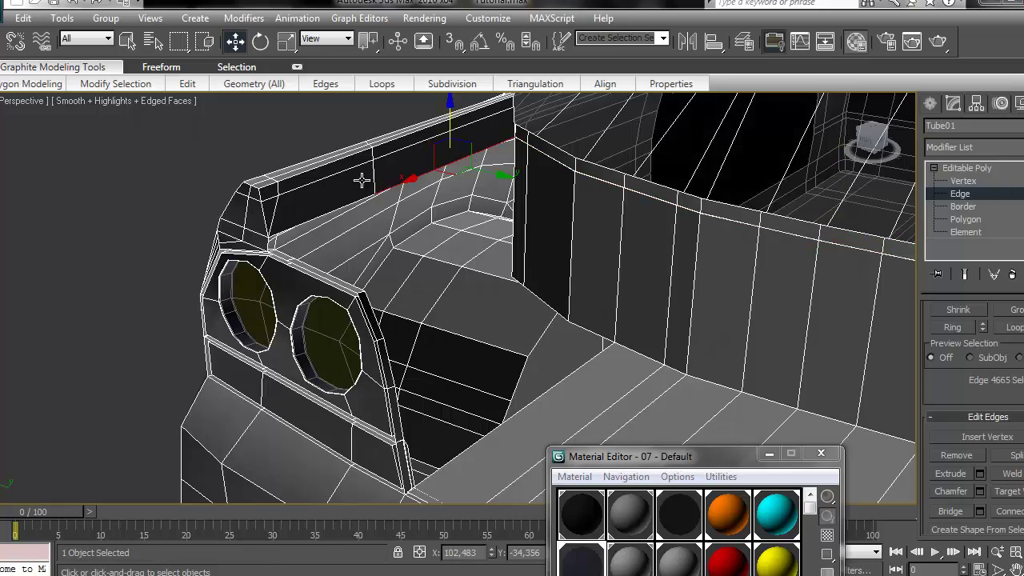
pyautogui.keyDown('ctrl'); pyautogui.click(322, 214); pyautogui.keyUp('ctrl')
pyautogui.moveTo(873, 144); pyautogui.dragTo(87, 152)
pyautogui.moveTo(848, 276); pyautogui.dragTo(405, 292, button='middle')
pyautogui.scroll(4, 638, 201)
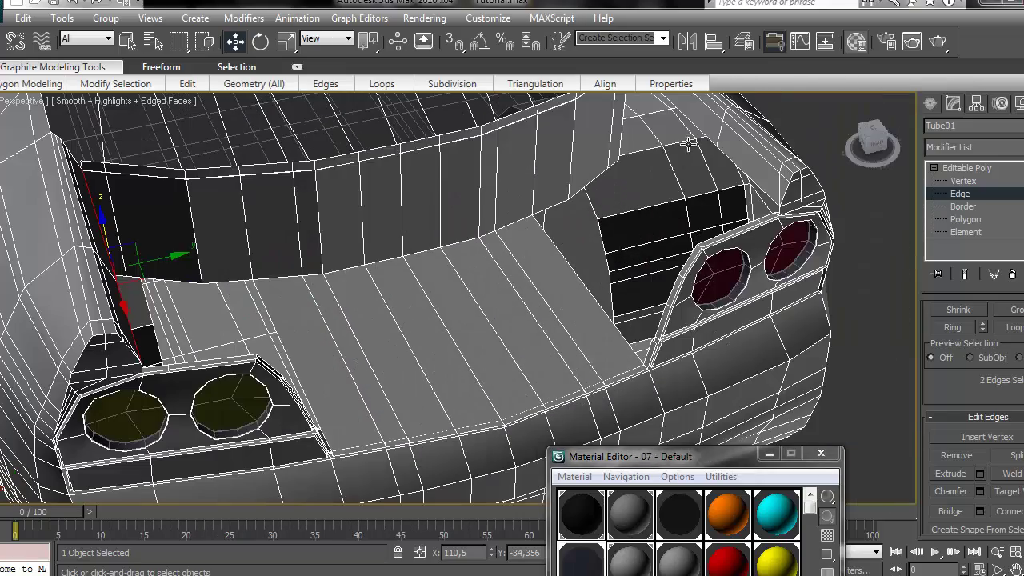
pyautogui.keyDown('ctrl'); pyautogui.click(725, 153); pyautogui.keyUp('ctrl')
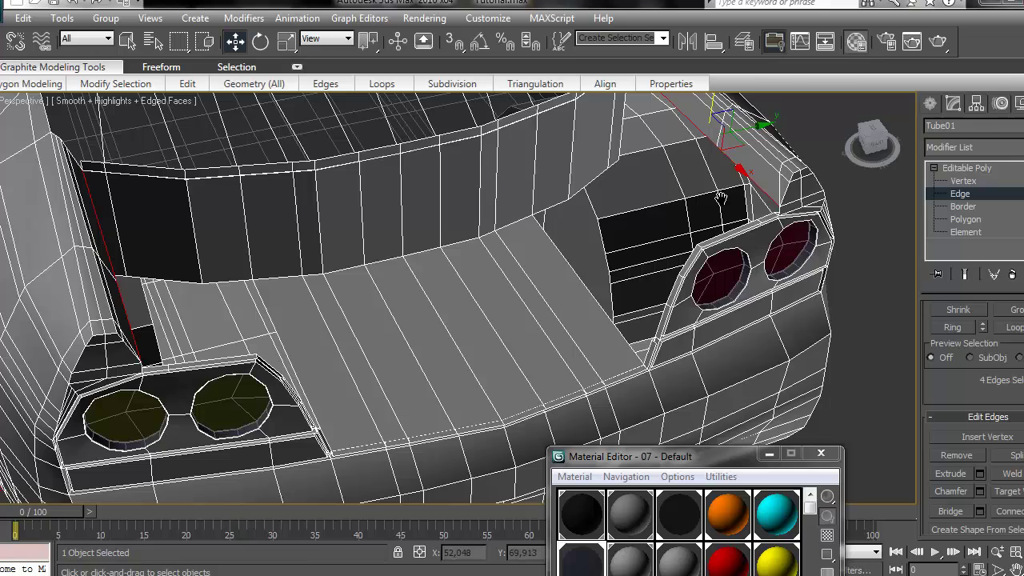
pyautogui.moveTo(721, 198); pyautogui.dragTo(781, 239, button='middle')
pyautogui.moveTo(770, 126); pyautogui.dragTo(774, 222)
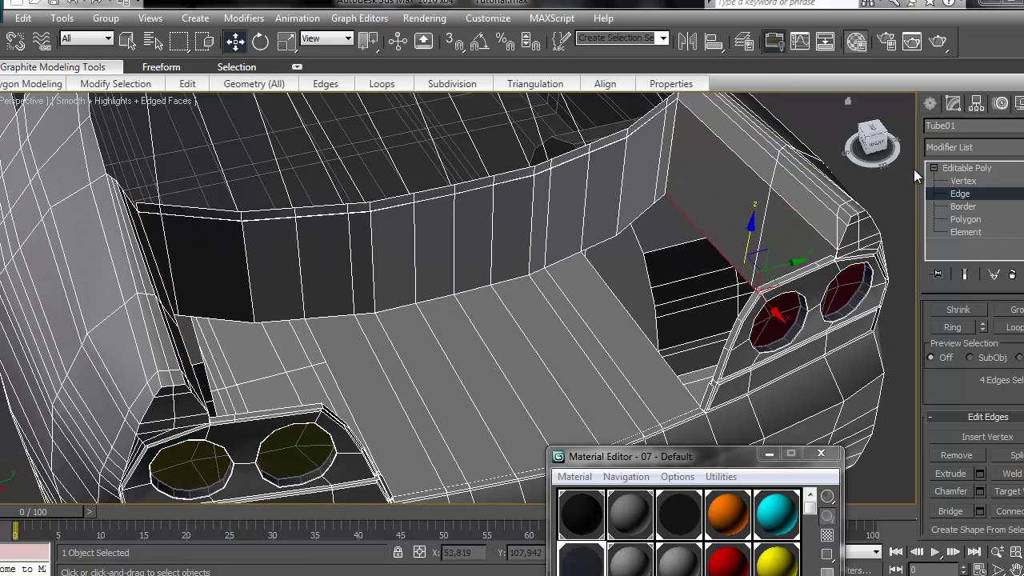
# Weld the side wall's lower front corner vertex to the boot wall's corner vertex beside the red tail lights, with a weld threshold of 4,09
pyautogui.moveTo(882, 143); pyautogui.dragTo(744, 170)
pyautogui.scroll(4, 745, 172)
pyautogui.moveTo(752, 176); pyautogui.dragTo(628, 229, button='middle')
pyautogui.click(964, 180)
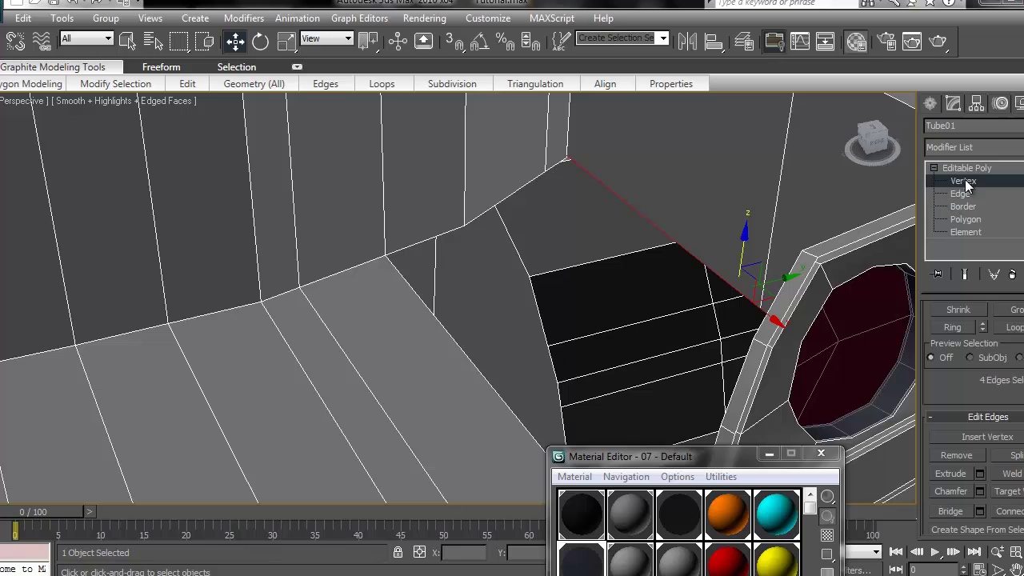
pyautogui.moveTo(558, 151); pyautogui.dragTo(560, 162)
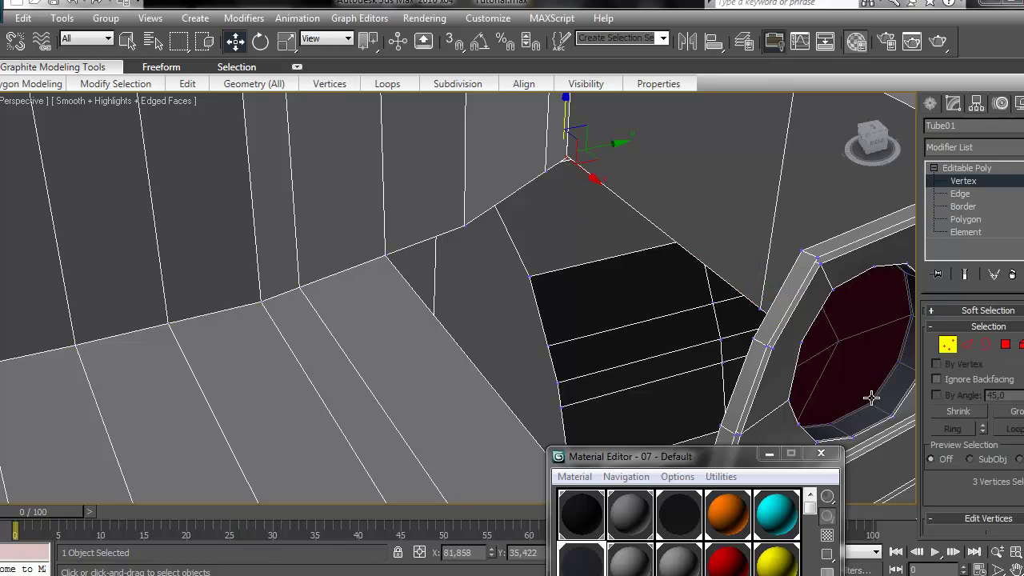
pyautogui.moveTo(876, 137); pyautogui.dragTo(830, 129)
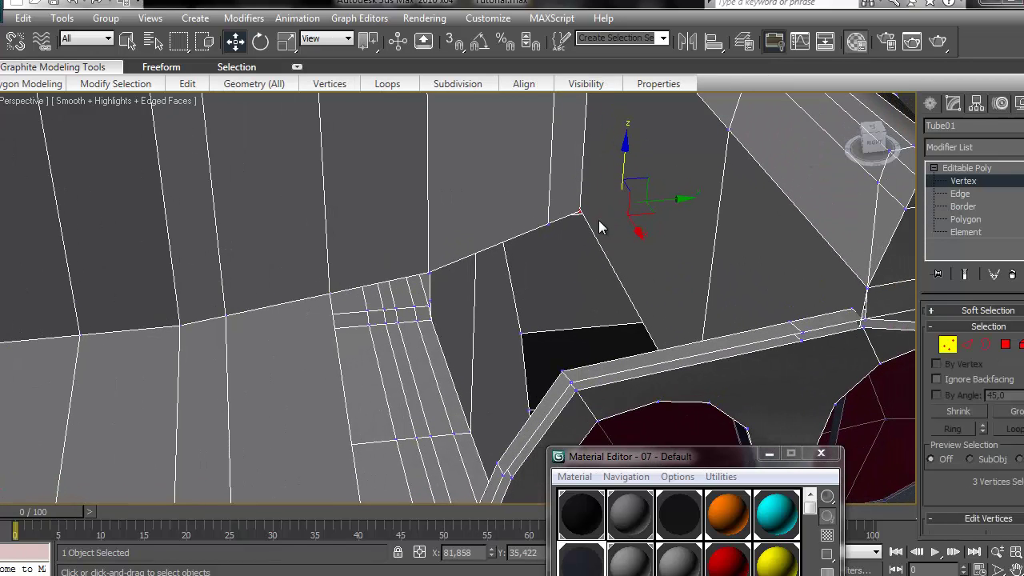
pyautogui.moveTo(573, 212); pyautogui.dragTo(589, 227)
pyautogui.scroll(-5, 967, 457)
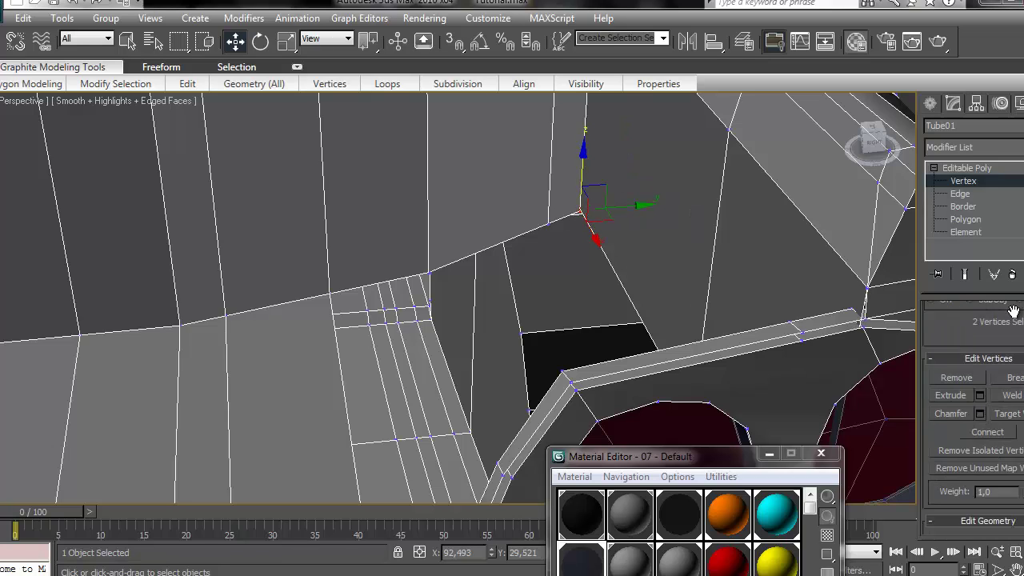
pyautogui.click(1023, 380)
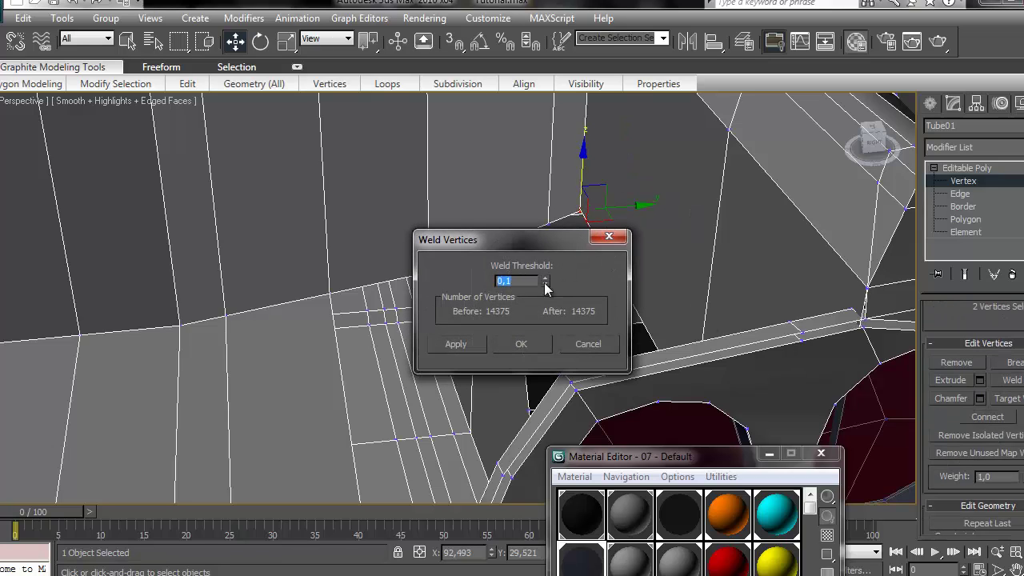
pyautogui.moveTo(544, 282); pyautogui.dragTo(544, 252)
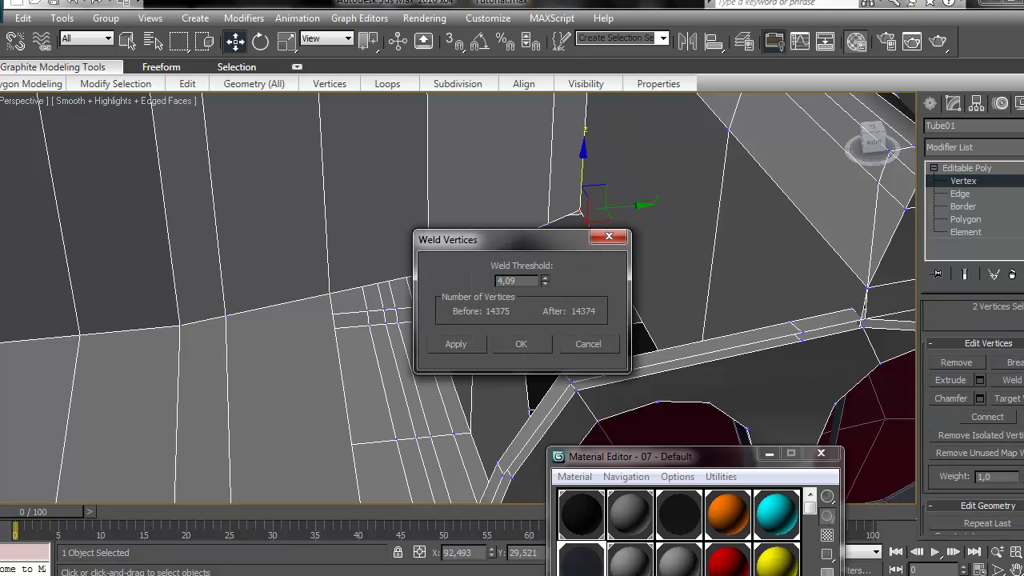
pyautogui.click(521, 344)
# Weld the matching pair of lower corner vertices where the opposite side wall meets the boot wall
pyautogui.moveTo(520, 268); pyautogui.dragTo(846, 238, button='middle')
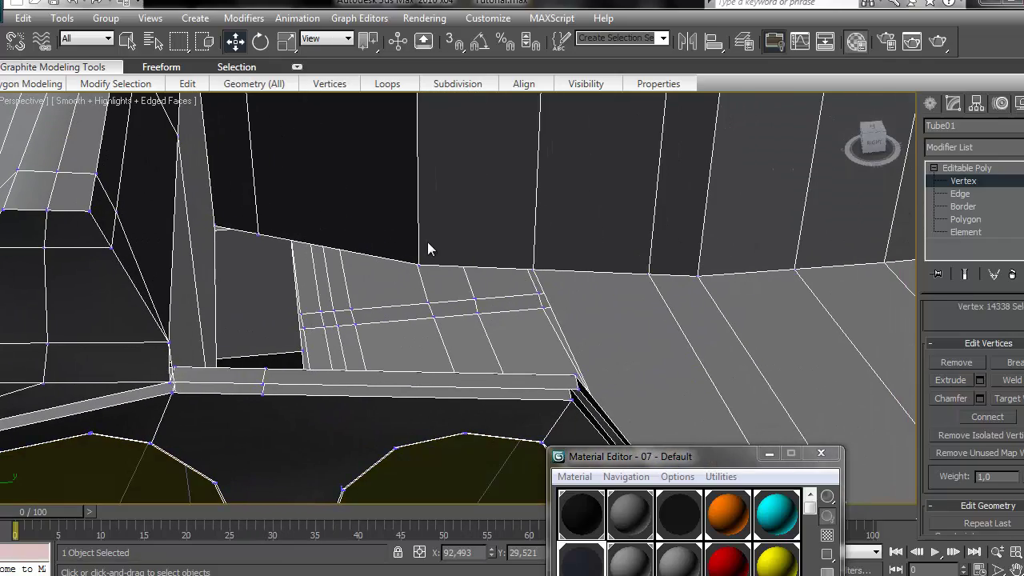
pyautogui.moveTo(870, 146); pyautogui.dragTo(834, 147)
pyautogui.moveTo(232, 124); pyautogui.dragTo(353, 191, button='middle')
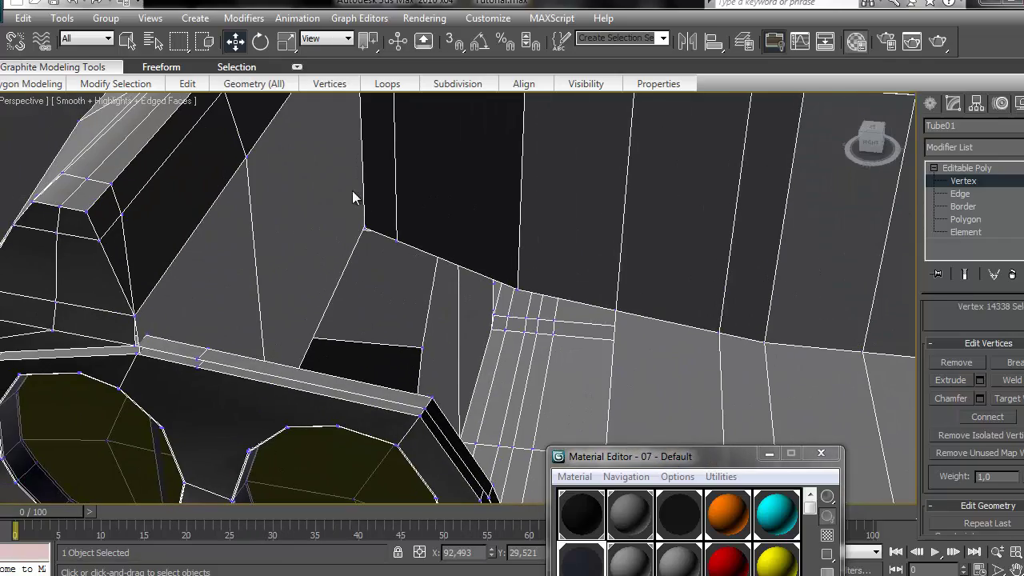
pyautogui.click(360, 226)
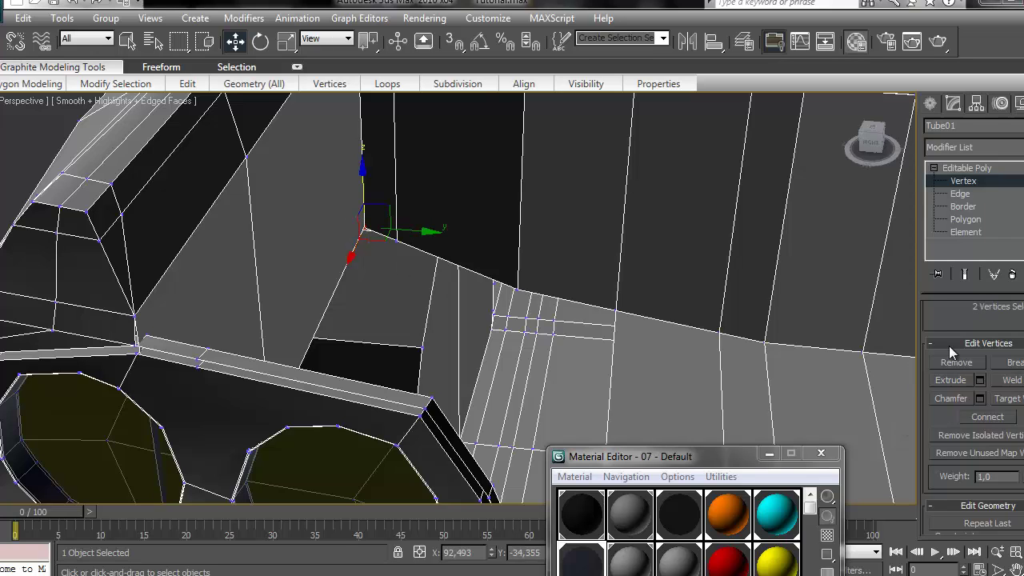
pyautogui.click(1019, 382)
# Select the ring of lengthwise edges across the boot floor and connect them with 1 segment, pinch -21 and slide 0
pyautogui.moveTo(529, 243); pyautogui.dragTo(681, 295, button='middle')
pyautogui.click(960, 194)
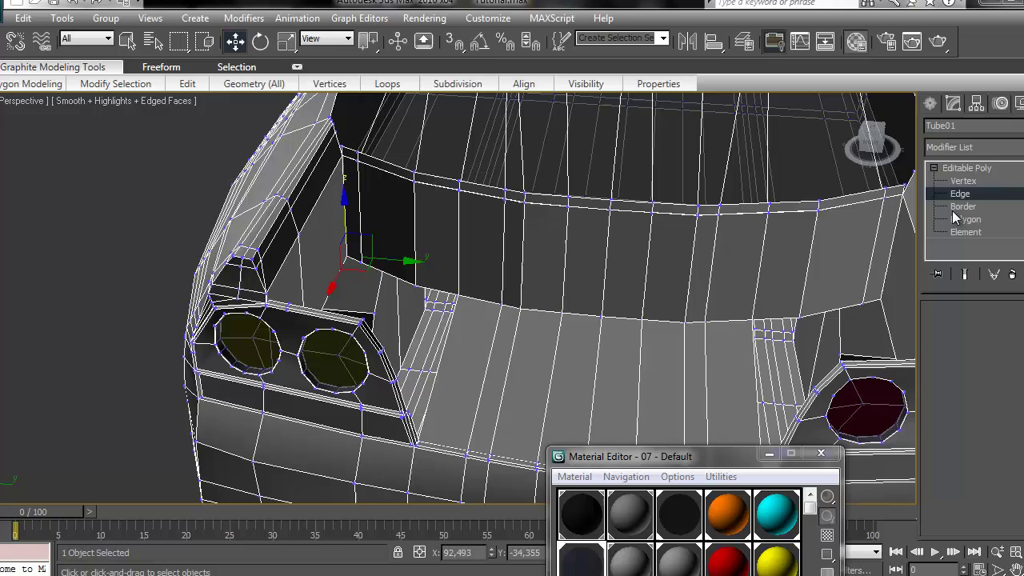
pyautogui.click(755, 370)
pyautogui.click(953, 430)
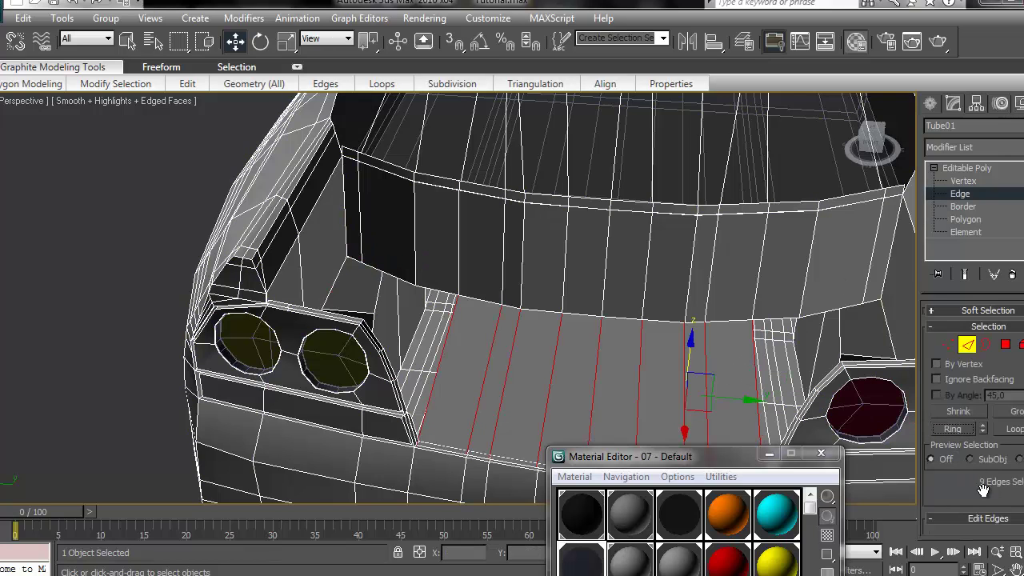
pyautogui.scroll(-3, 996, 481)
pyautogui.hotkey('ctrl', 'shift', 'e')
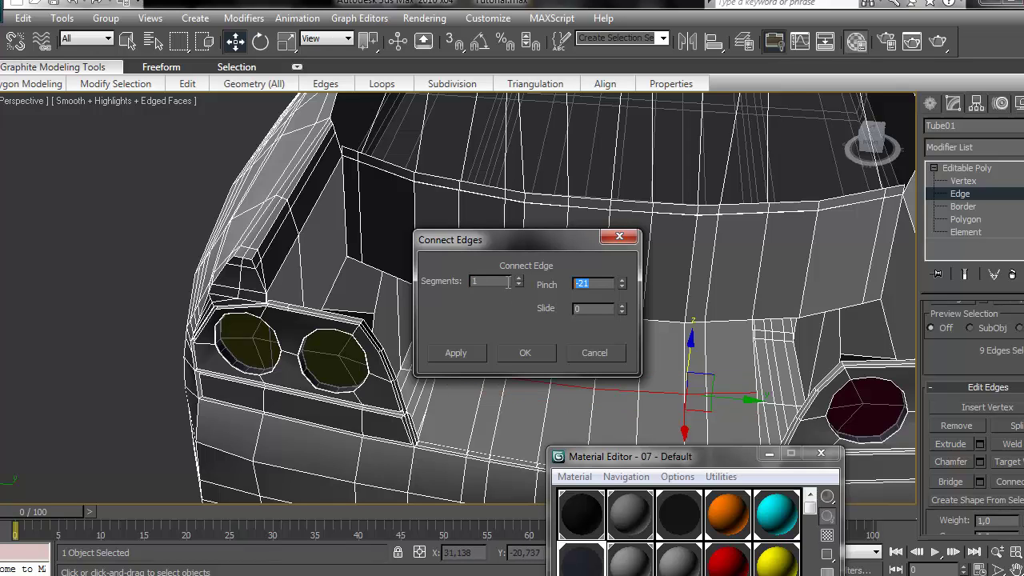
pyautogui.click(525, 352)
# Select the three bottom edges of the boot wall near the red tail lights and examine the gap around them from behind and inside
pyautogui.moveTo(870, 136); pyautogui.dragTo(588, 328)
pyautogui.moveTo(860, 152); pyautogui.dragTo(588, 306)
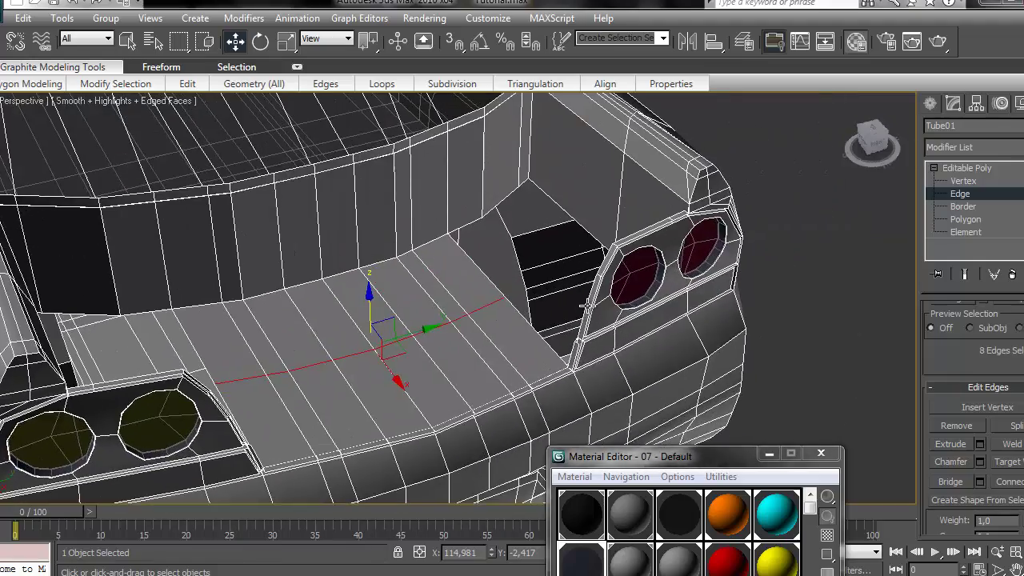
pyautogui.click(523, 183)
pyautogui.keyDown('ctrl'); pyautogui.click(494, 211); pyautogui.keyUp('ctrl')
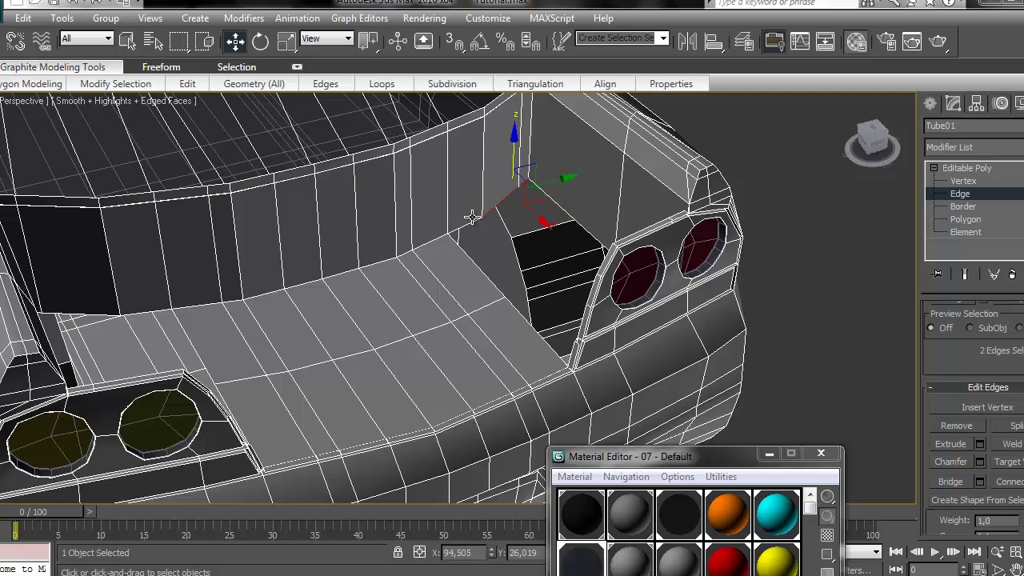
pyautogui.keyDown('ctrl'); pyautogui.click(474, 222); pyautogui.keyUp('ctrl')
pyautogui.moveTo(855, 148); pyautogui.dragTo(709, 267)
pyautogui.moveTo(709, 267); pyautogui.dragTo(686, 346, button='middle')
pyautogui.scroll(5, 686, 345)
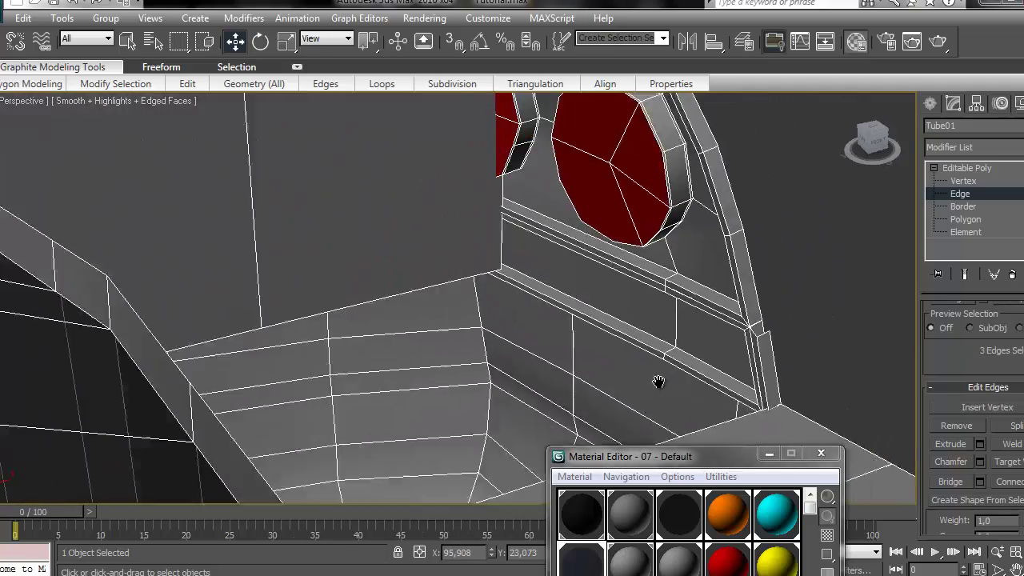
pyautogui.scroll(-4, 659, 381)
pyautogui.moveTo(840, 157); pyautogui.dragTo(756, 240)
pyautogui.moveTo(756, 240); pyautogui.dragTo(551, 164, button='middle')
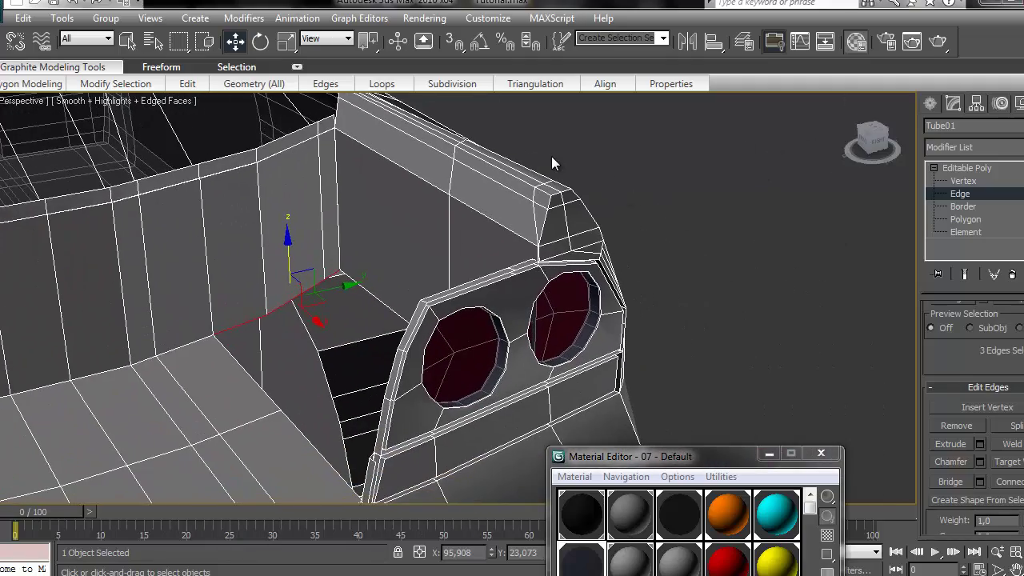
pyautogui.moveTo(870, 141); pyautogui.dragTo(73, 132)
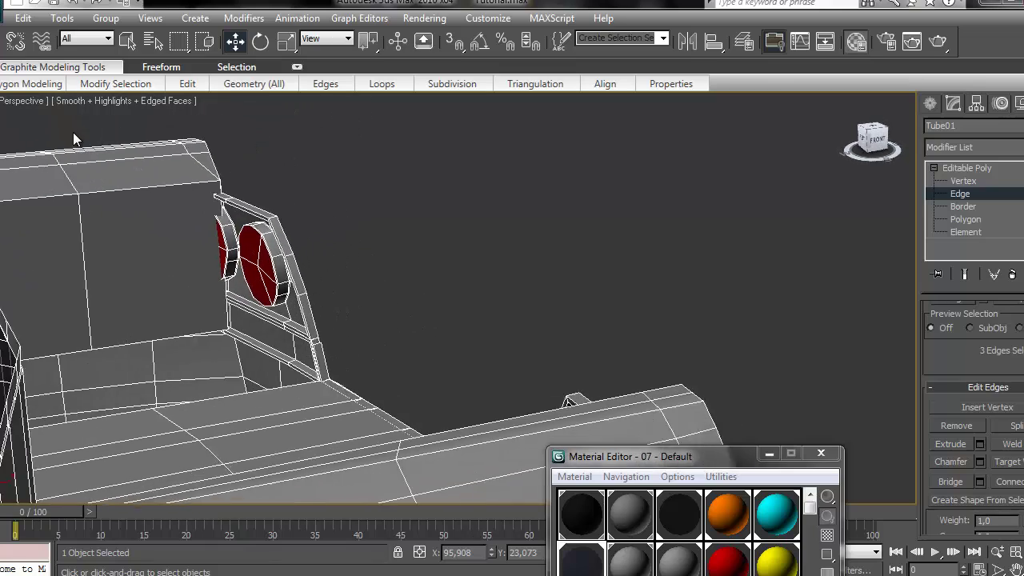
pyautogui.moveTo(415, 233); pyautogui.dragTo(545, 259, button='middle')
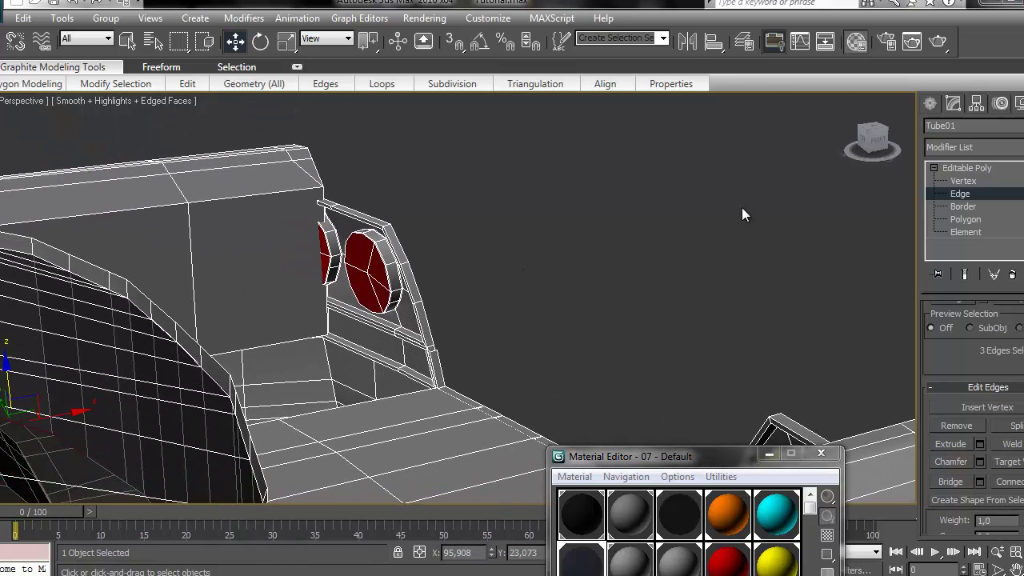
# Try to shift the side wall's upper rear vertex along the X axis, away from the tail light frame
pyautogui.click(963, 181)
pyautogui.click(323, 186)
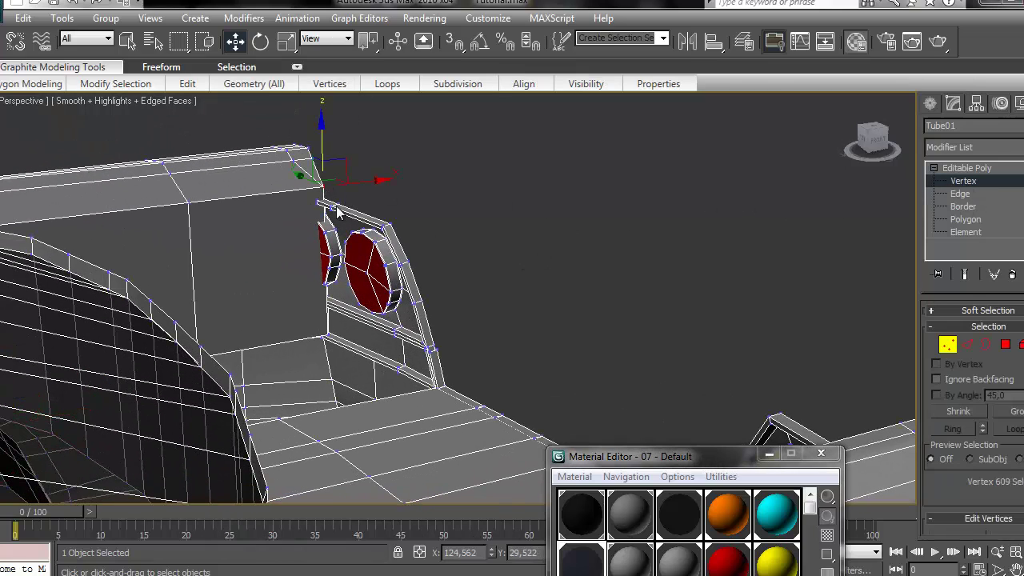
pyautogui.moveTo(375, 181); pyautogui.dragTo(367, 181)
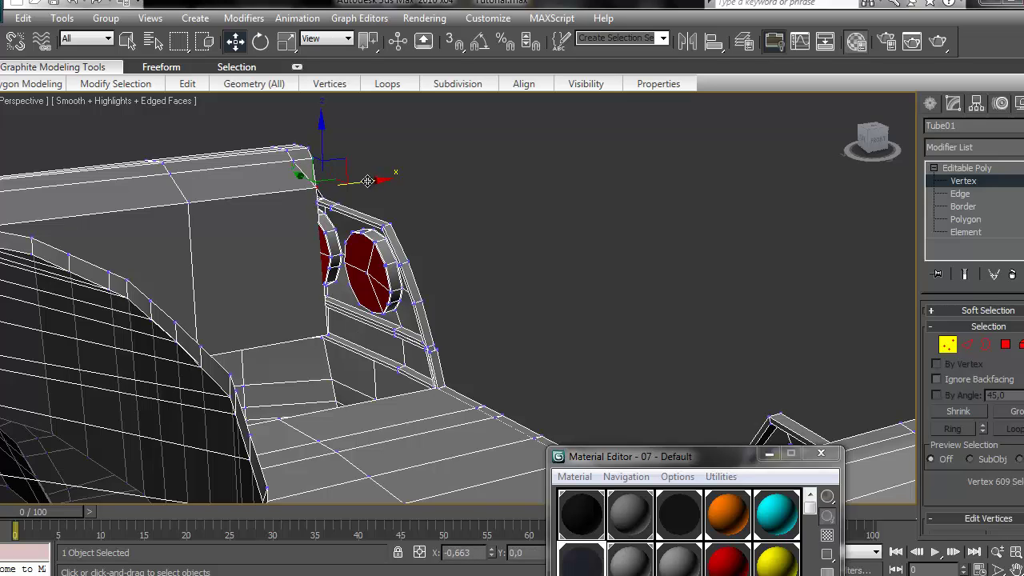
pyautogui.moveTo(368, 181); pyautogui.dragTo(372, 181)
# Try to shift the side wall's rear vertical edge along the X axis, and undo the move
pyautogui.click(969, 344)
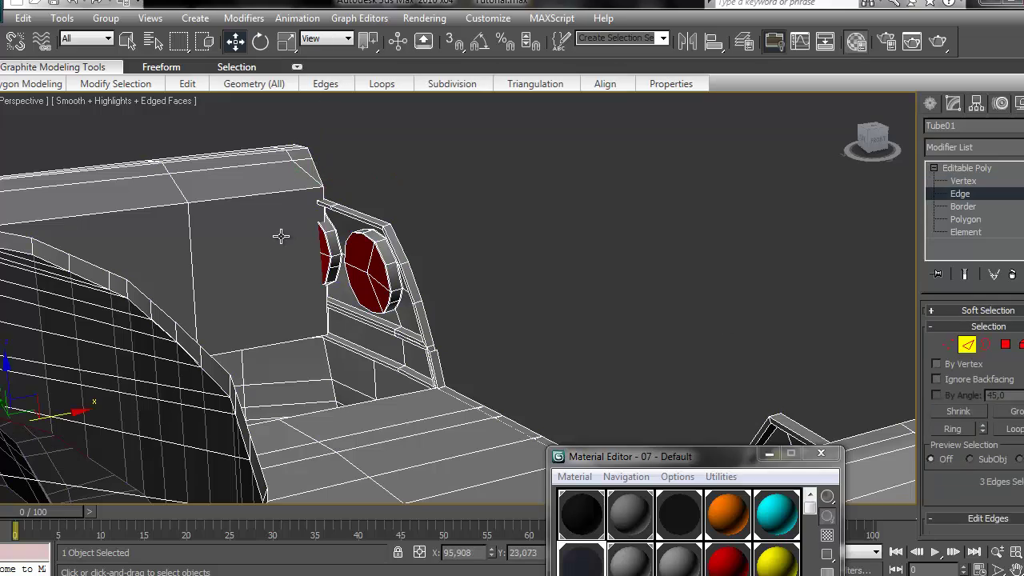
pyautogui.click(326, 319)
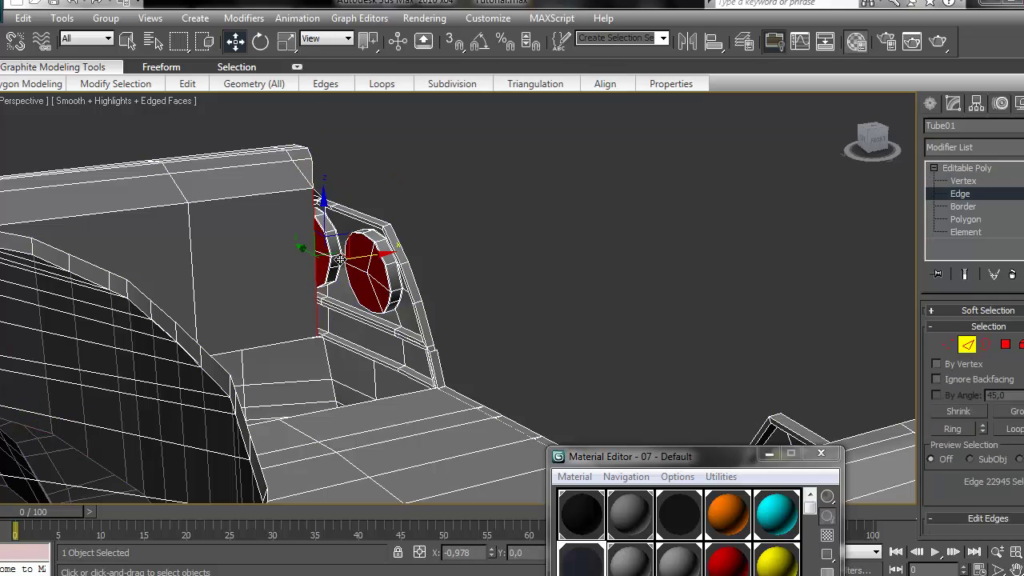
pyautogui.moveTo(871, 138); pyautogui.dragTo(696, 152)
pyautogui.hotkey('ctrl', 'z')
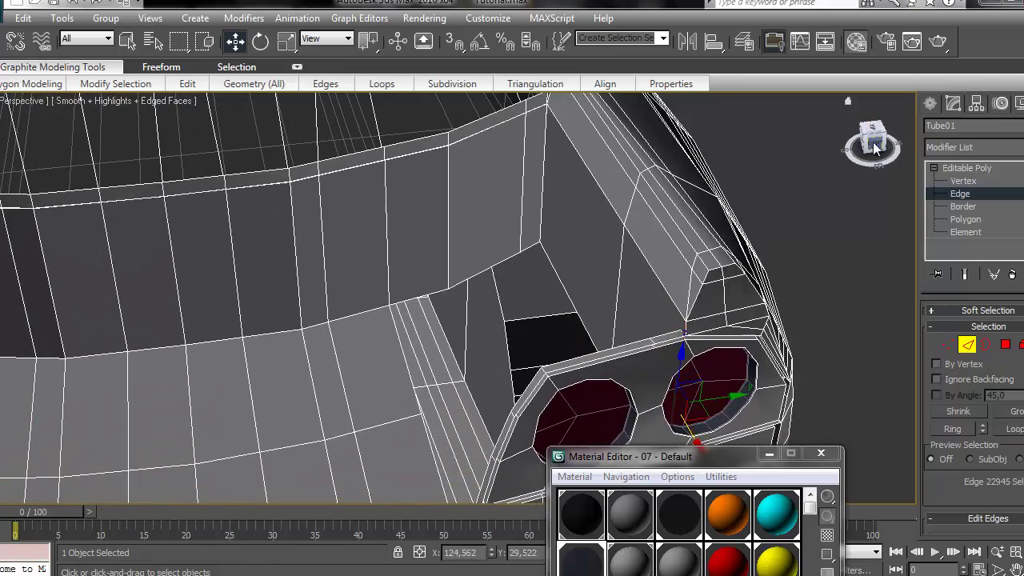
pyautogui.click(870, 162)
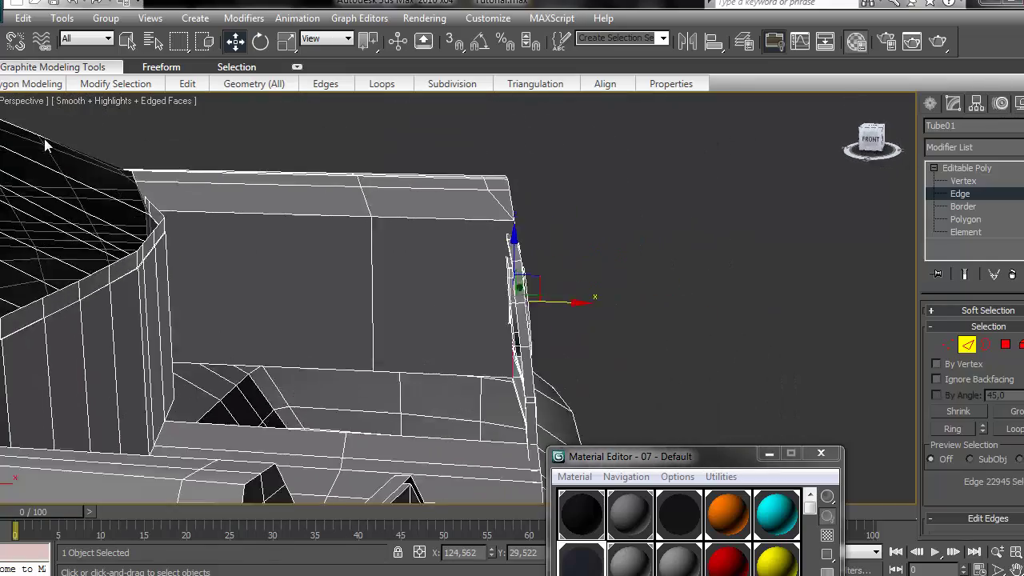
pyautogui.moveTo(66, 141)
pyautogui.keyDown('alt'); pyautogui.mouseDown(button='middle')
pyautogui.moveTo(91, 143)
pyautogui.moveTo(67, 145)
pyautogui.moveTo(72, 152)
pyautogui.mouseUp(button='middle'); pyautogui.keyUp('alt')
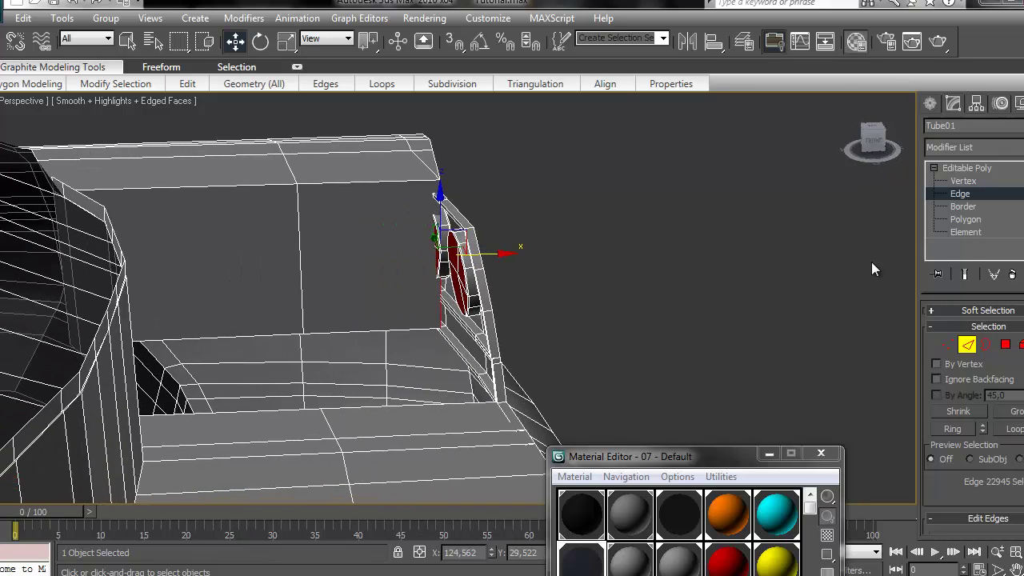
# Delete the extruded side wall polygons on both sides of the boot
pyautogui.click(1006, 345)
pyautogui.click(416, 376)
pyautogui.click(378, 250)
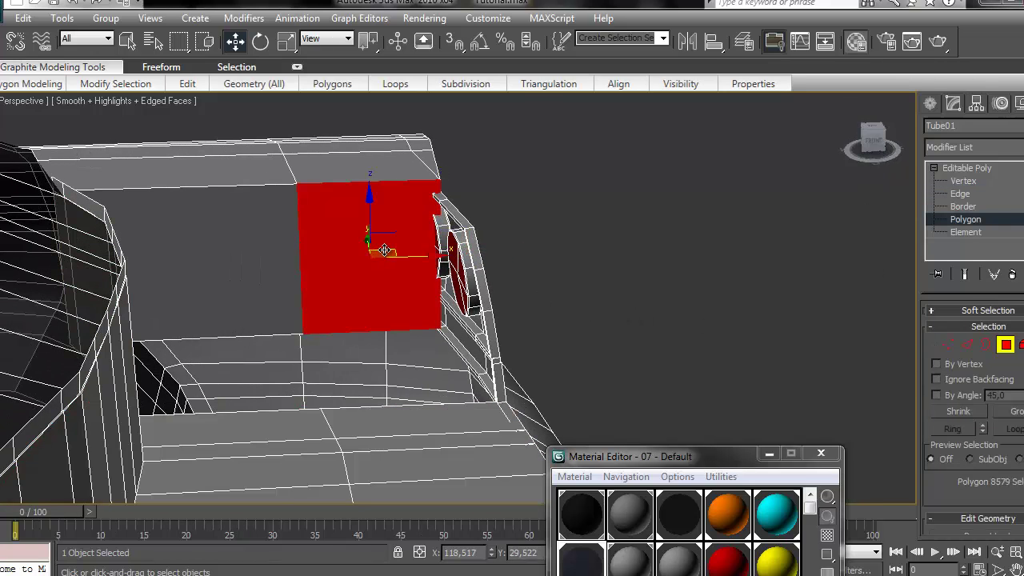
pyautogui.press('Delete')
pyautogui.click(291, 249)
pyautogui.press('Delete')
pyautogui.moveTo(870, 142); pyautogui.dragTo(640, 152)
pyautogui.keyDown('alt'); pyautogui.moveTo(496, 251); pyautogui.dragTo(626, 265, button='middle'); pyautogui.keyUp('alt')
pyautogui.click(218, 212)
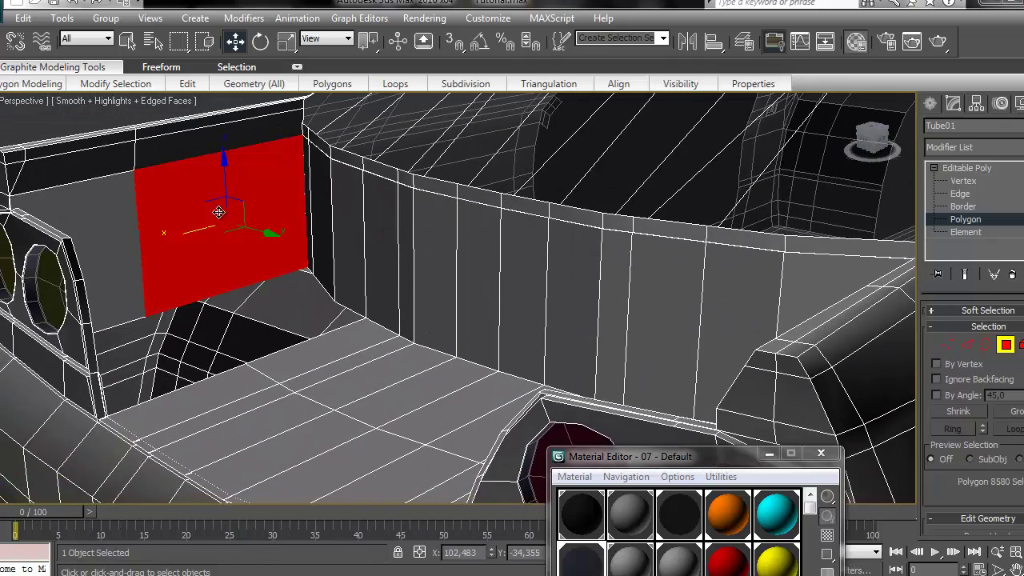
pyautogui.press('Delete')
pyautogui.click(672, 169)
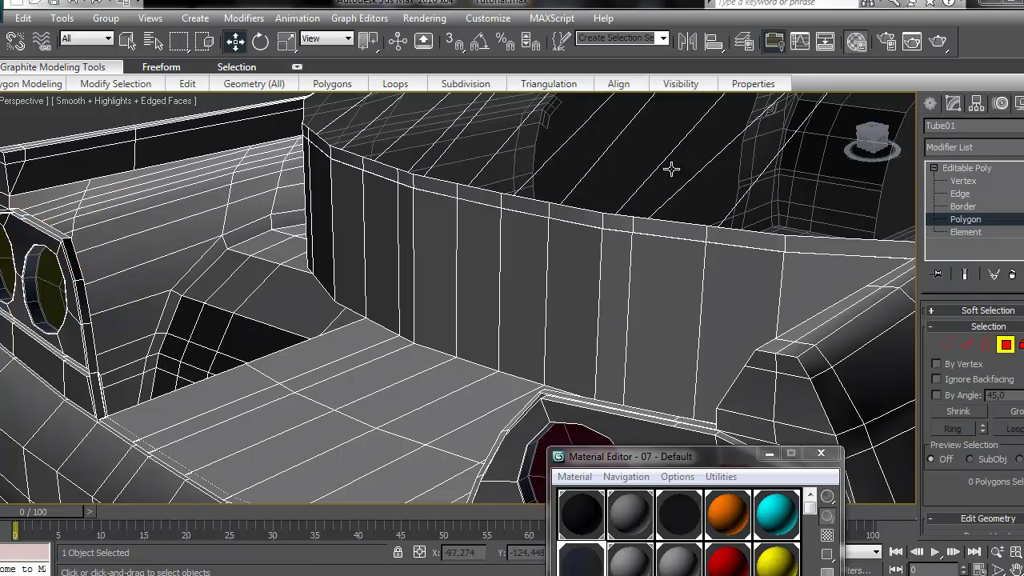
pyautogui.moveTo(872, 141); pyautogui.dragTo(215, 192)
pyautogui.moveTo(502, 300); pyautogui.dragTo(571, 365, button='middle')
pyautogui.scroll(3, 578, 280)
pyautogui.scroll(-3, 579, 280)
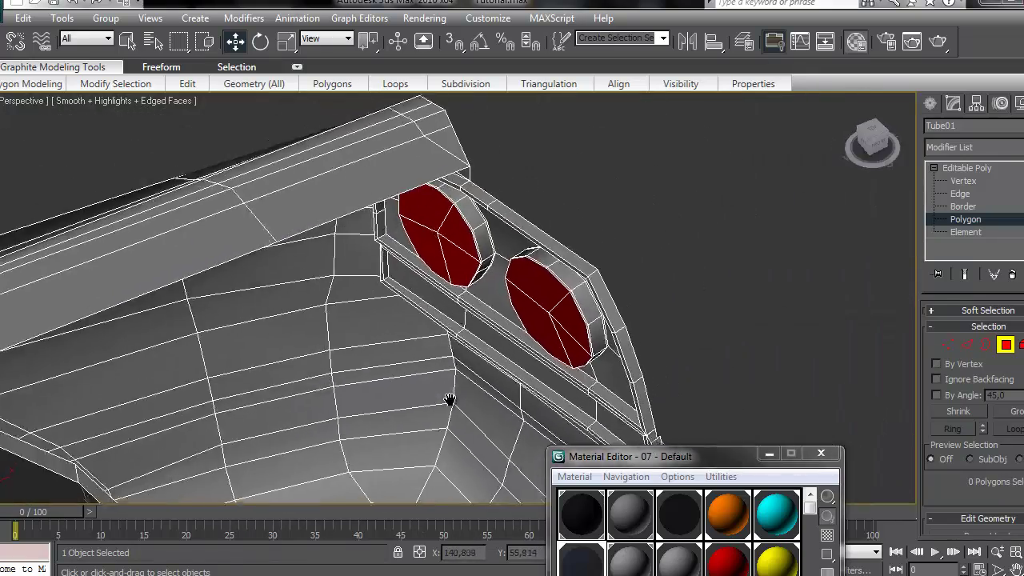
pyautogui.scroll(2, 450, 394)
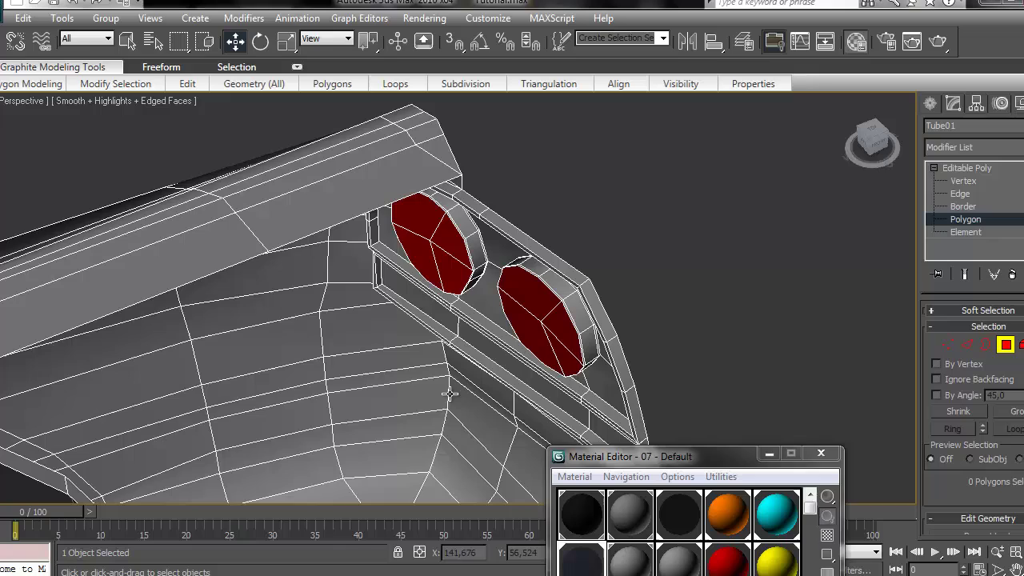
pyautogui.click(434, 189)
pyautogui.click(967, 344)
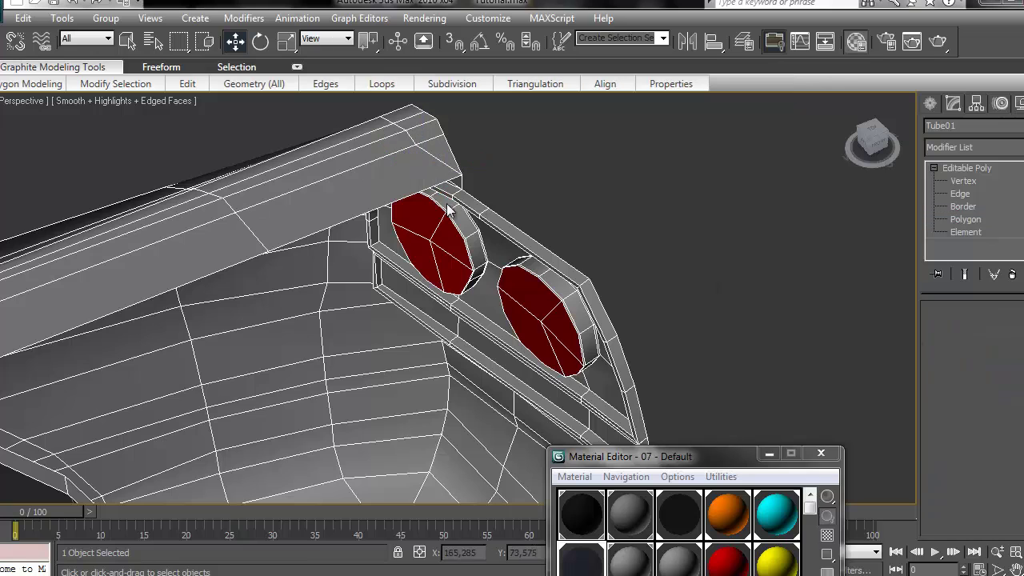
pyautogui.click(361, 216)
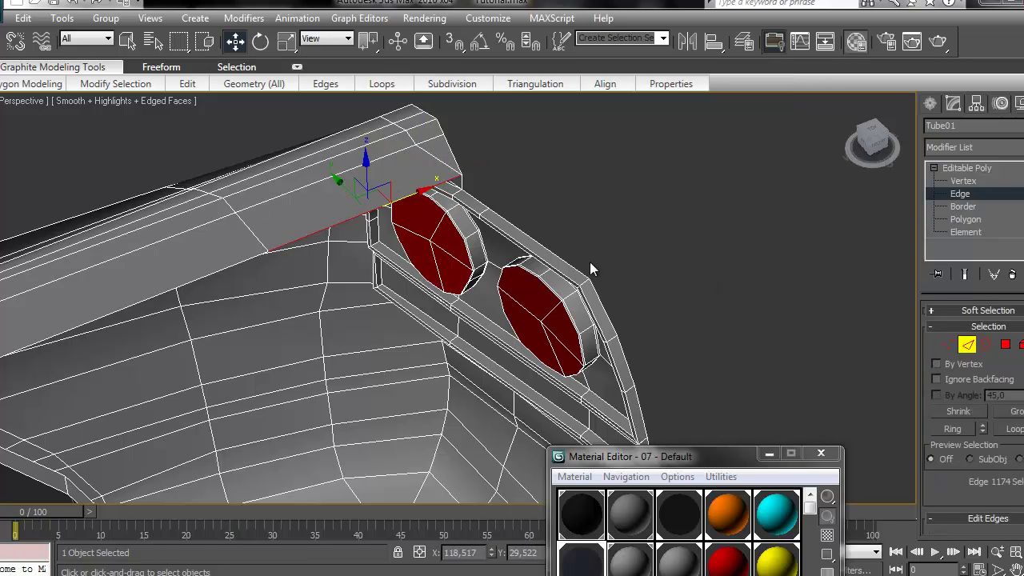
pyautogui.click(951, 433)
pyautogui.moveTo(415, 205); pyautogui.dragTo(304, 184, button='middle')
pyautogui.scroll(-3, 384, 224)
pyautogui.scroll(2, 439, 280)
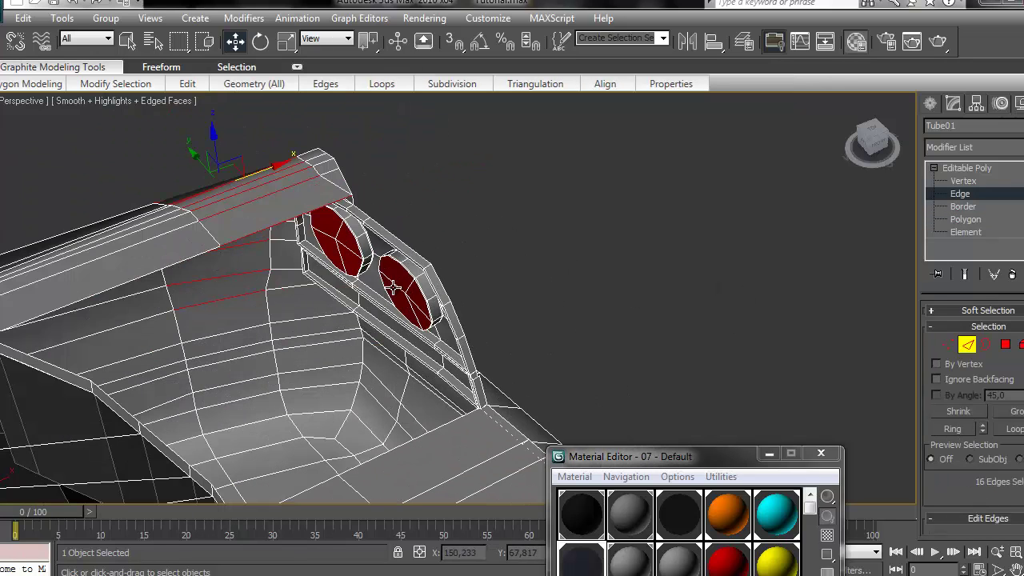
pyautogui.click(308, 215)
# Select the boot floor's two side edges beside the red tail lights and extrude them outward along the Y axis
pyautogui.moveTo(877, 143); pyautogui.dragTo(773, 212)
pyautogui.moveTo(509, 356); pyautogui.dragTo(682, 223, button='middle')
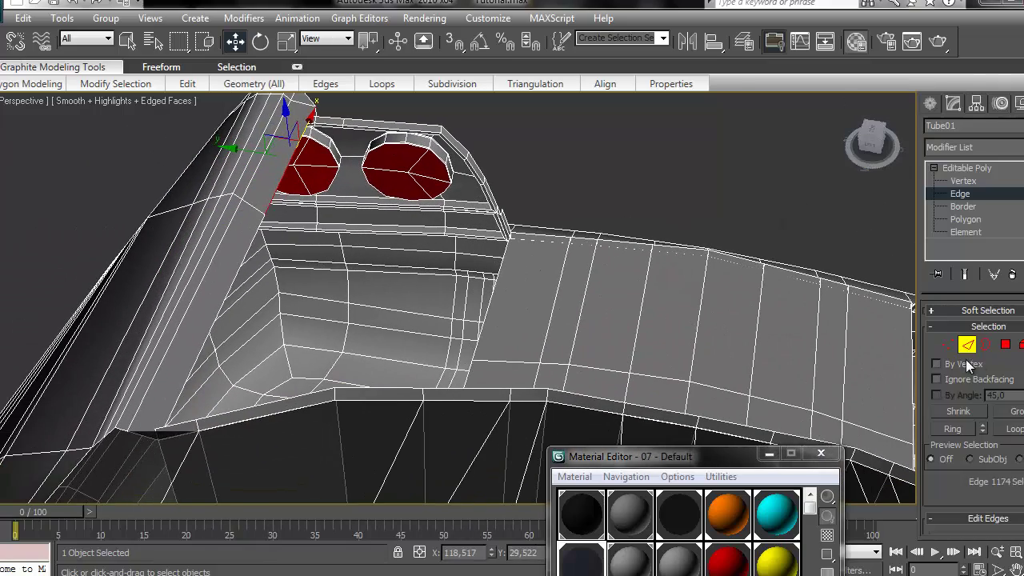
pyautogui.click(475, 349)
pyautogui.keyDown('ctrl'); pyautogui.click(470, 372); pyautogui.keyUp('ctrl')
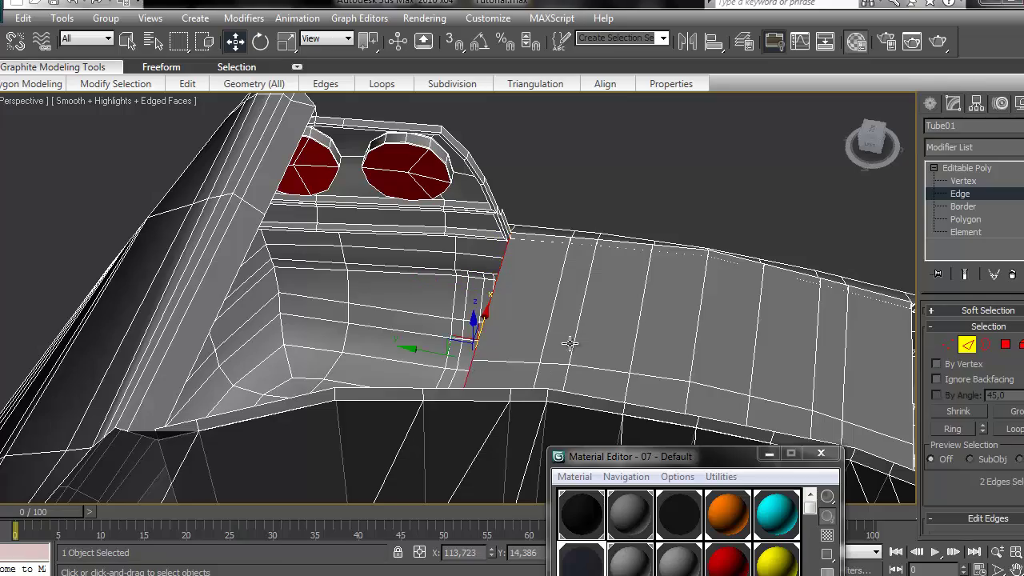
pyautogui.moveTo(423, 350); pyautogui.dragTo(349, 340)
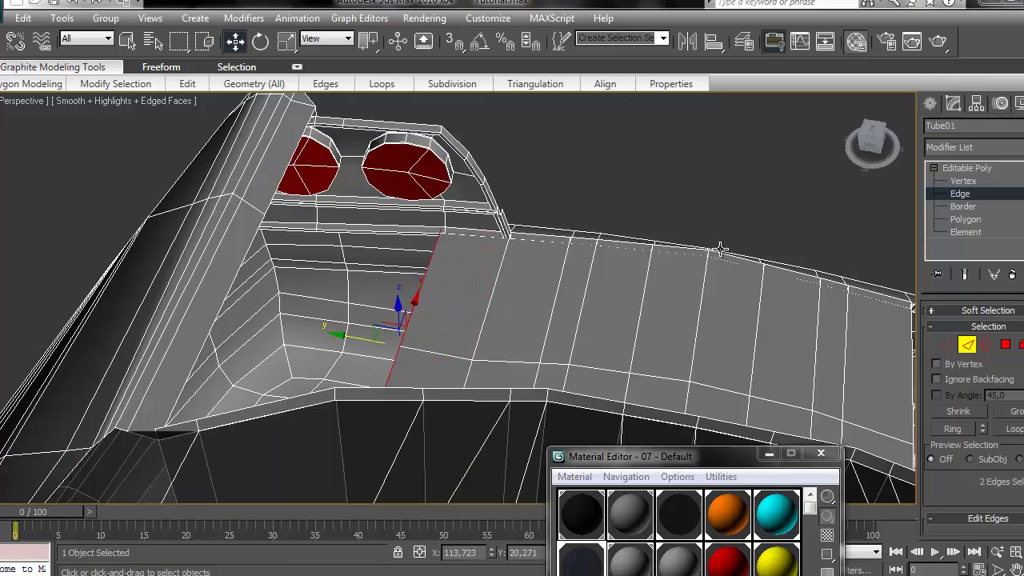
# Pull the new floor edges slightly forward along X and extrude them again diagonally toward the car's side, following the boot wall
pyautogui.moveTo(870, 135); pyautogui.dragTo(611, 127)
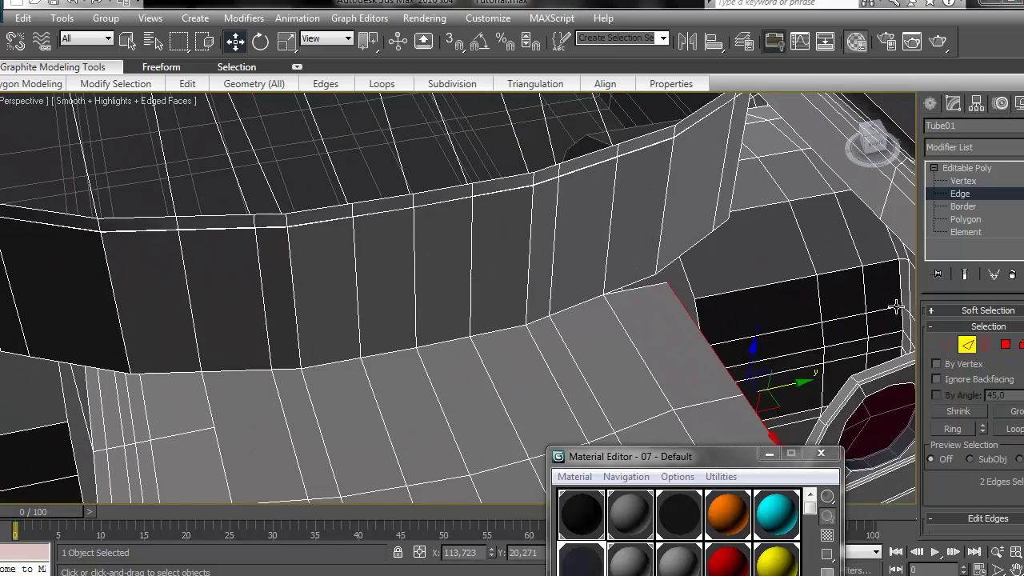
pyautogui.moveTo(676, 293); pyautogui.dragTo(543, 203, button='middle')
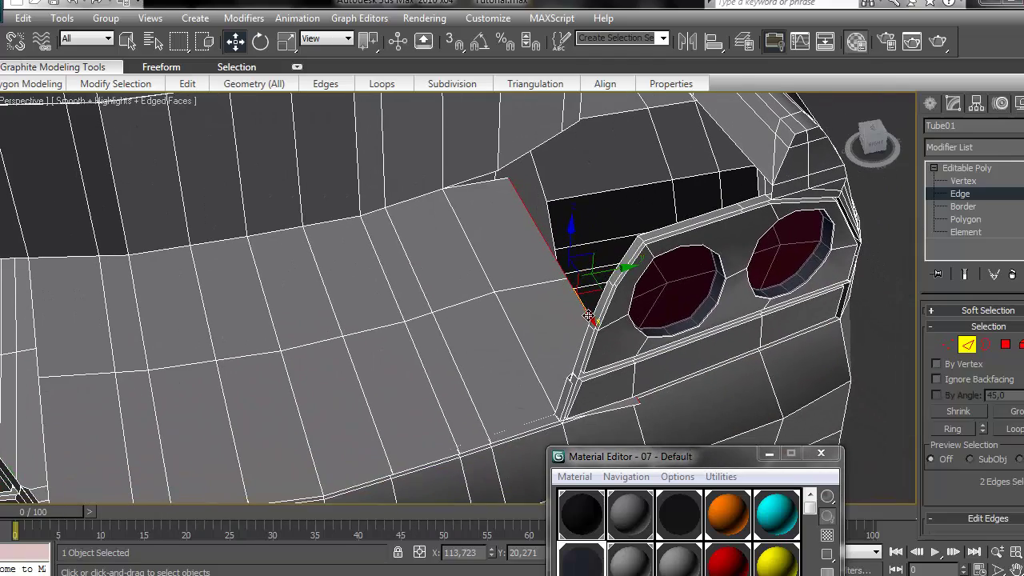
pyautogui.moveTo(588, 316); pyautogui.dragTo(586, 273)
pyautogui.moveTo(626, 250); pyautogui.dragTo(441, 346, button='middle')
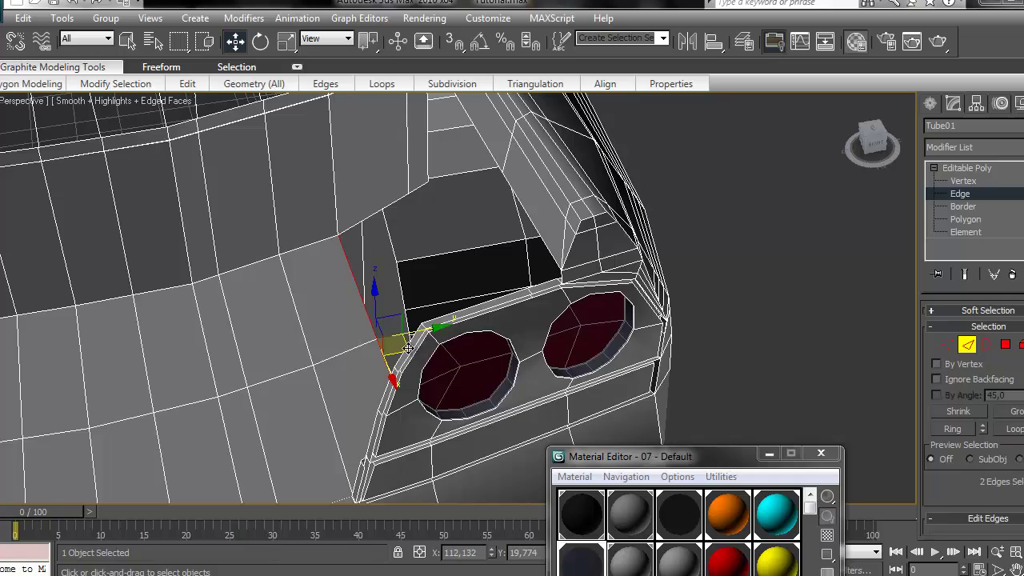
pyautogui.moveTo(408, 348); pyautogui.dragTo(501, 285)
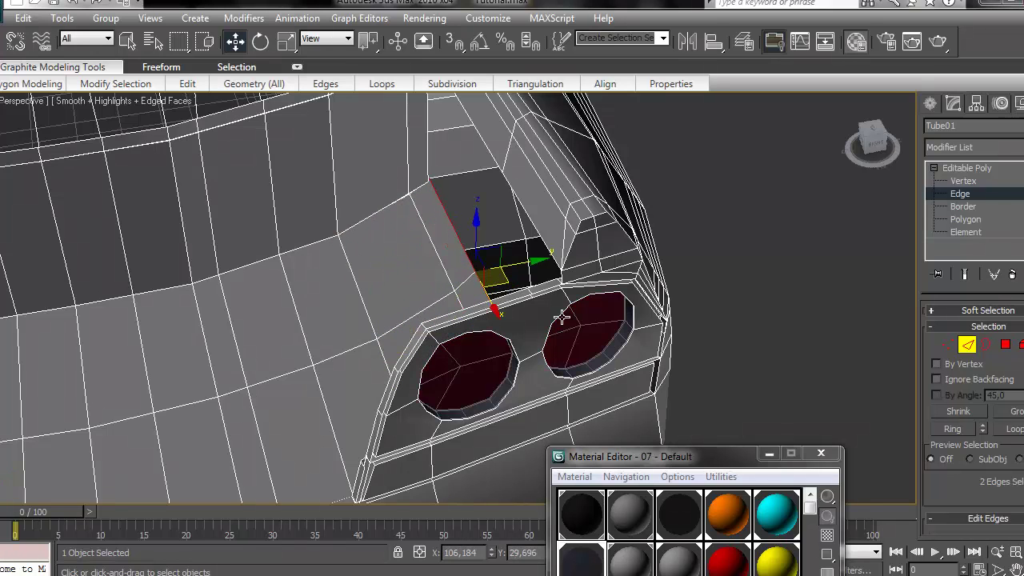
# Weld the overlapping vertices where the boot wall meets the start of the new floor strip by the red tail lights
pyautogui.moveTo(563, 316); pyautogui.dragTo(481, 373, button='middle')
pyautogui.scroll(-3, 517, 337)
pyautogui.scroll(2, 576, 261)
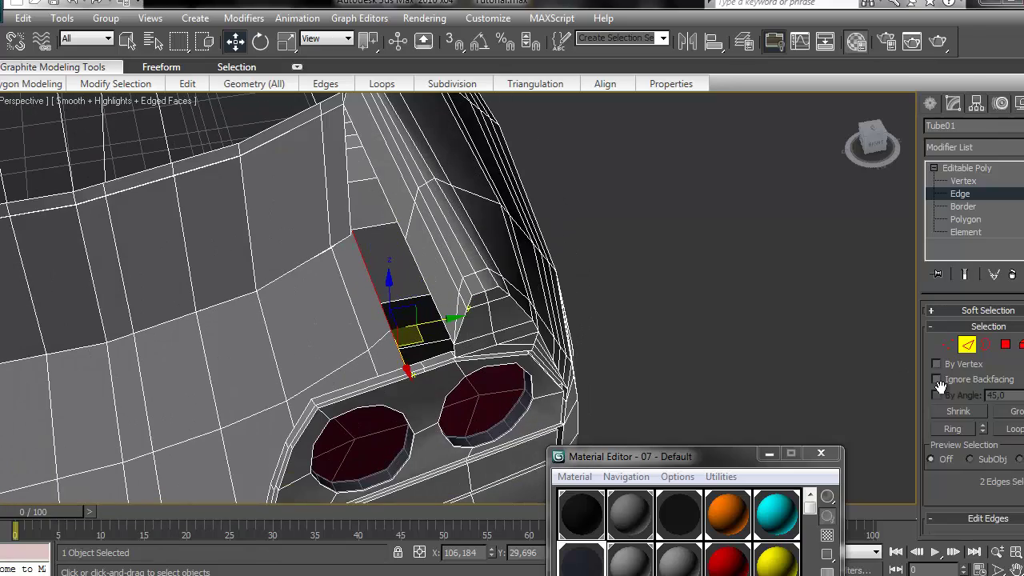
pyautogui.click(947, 345)
pyautogui.moveTo(243, 336); pyautogui.dragTo(341, 335, button='middle')
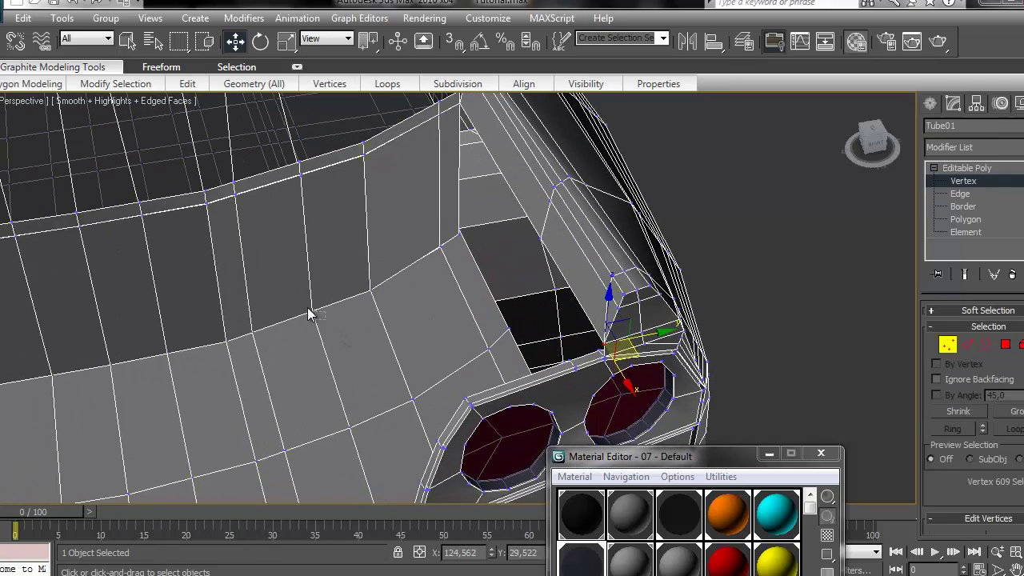
pyautogui.click(309, 313)
pyautogui.scroll(2, 364, 339)
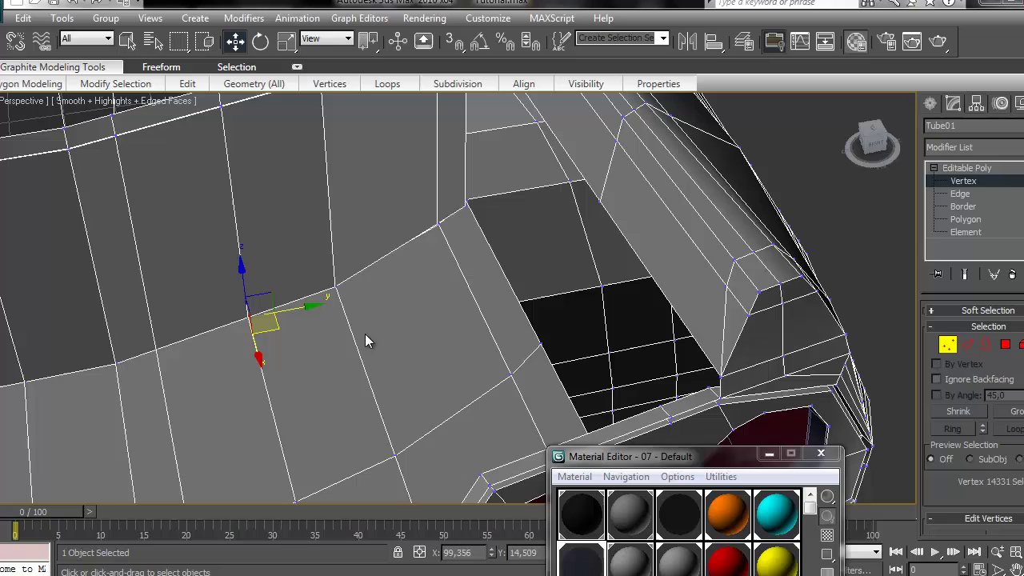
pyautogui.click(299, 332)
pyautogui.click(333, 289)
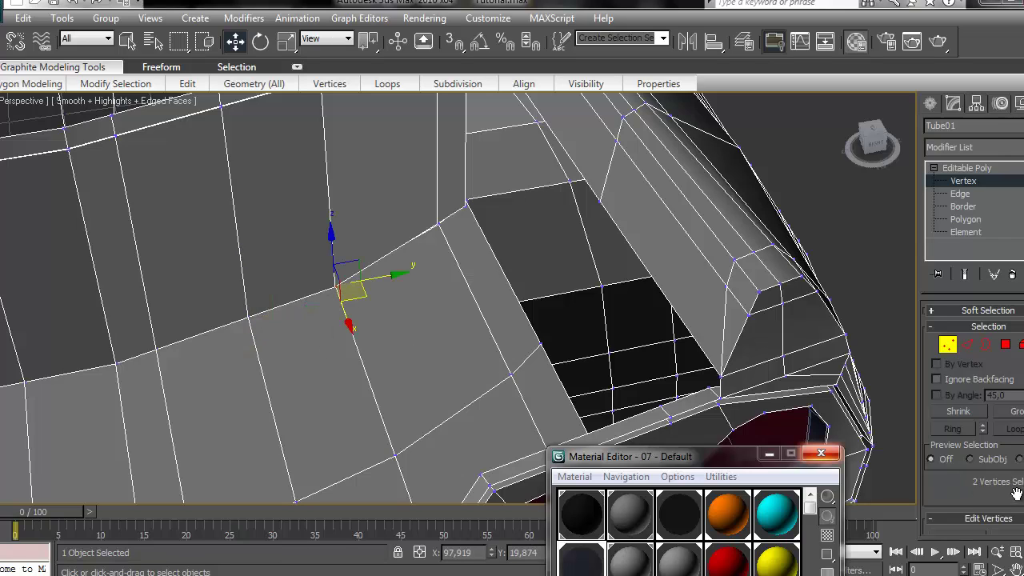
pyautogui.scroll(-3, 976, 480)
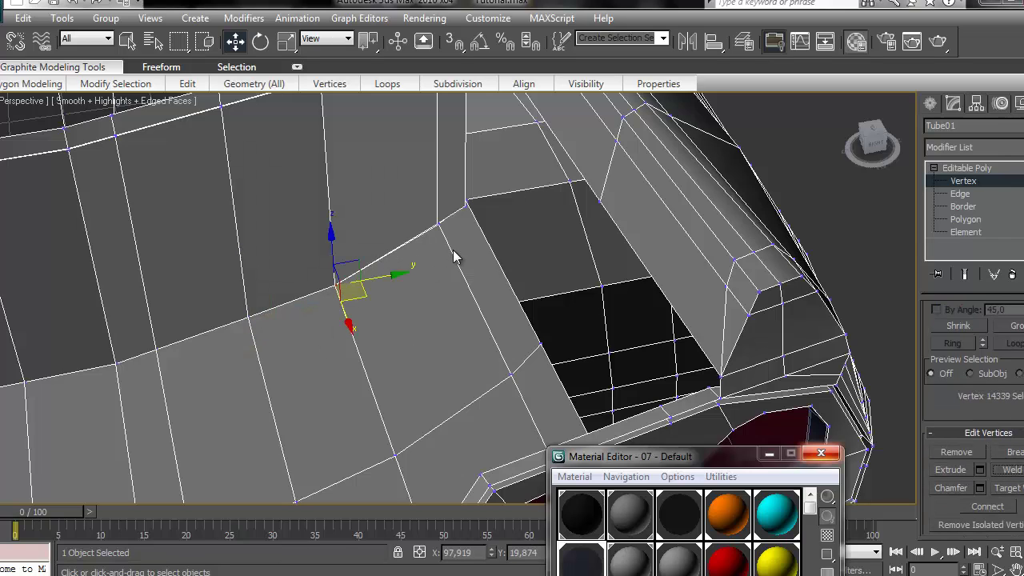
# Weld the overlapping vertices at the boot wall's outer lower corners on the red-light side, using a weld threshold of 4,09
pyautogui.click(444, 227)
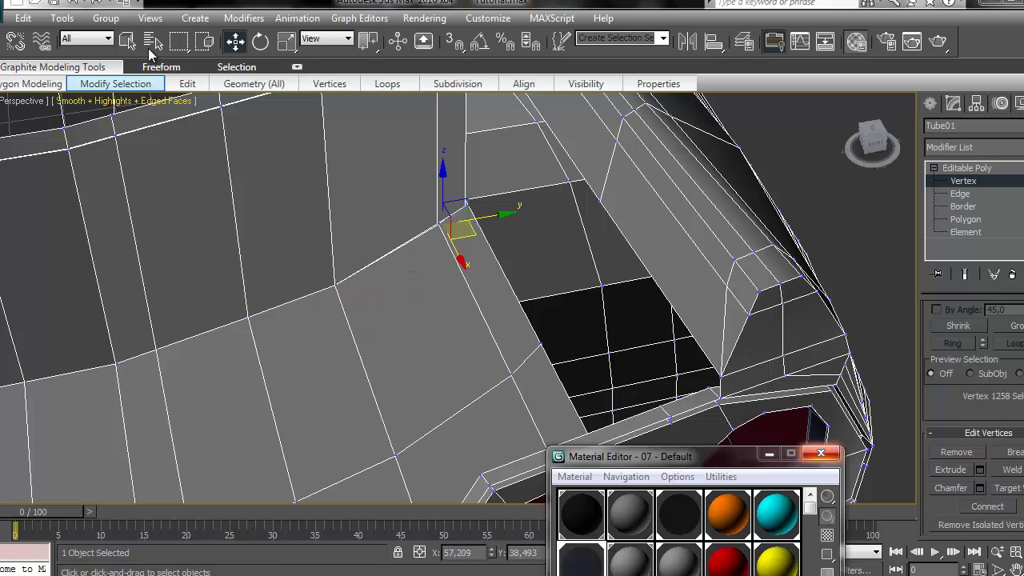
pyautogui.click(127, 41)
pyautogui.moveTo(447, 227); pyautogui.dragTo(449, 231)
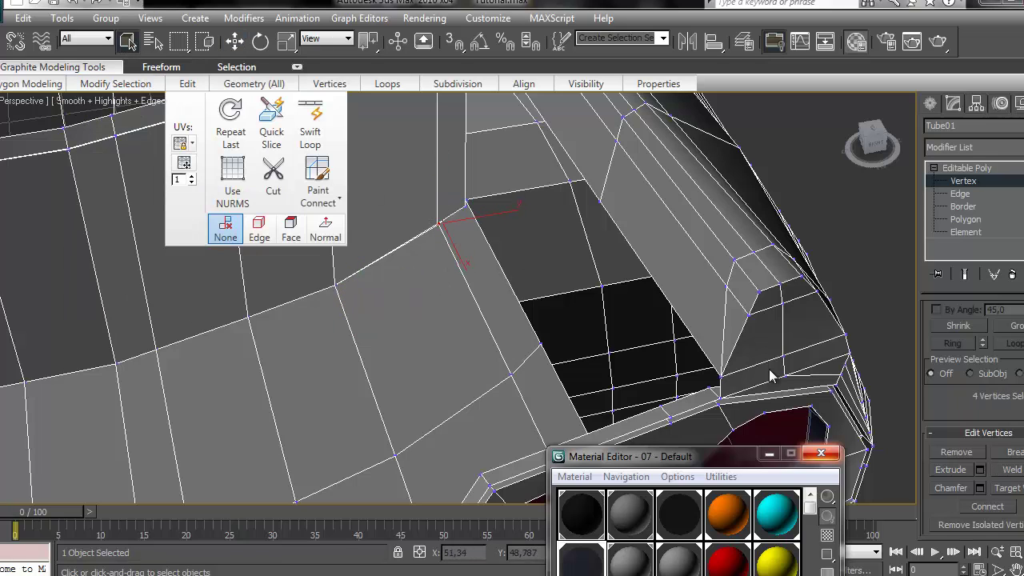
pyautogui.click(1023, 469)
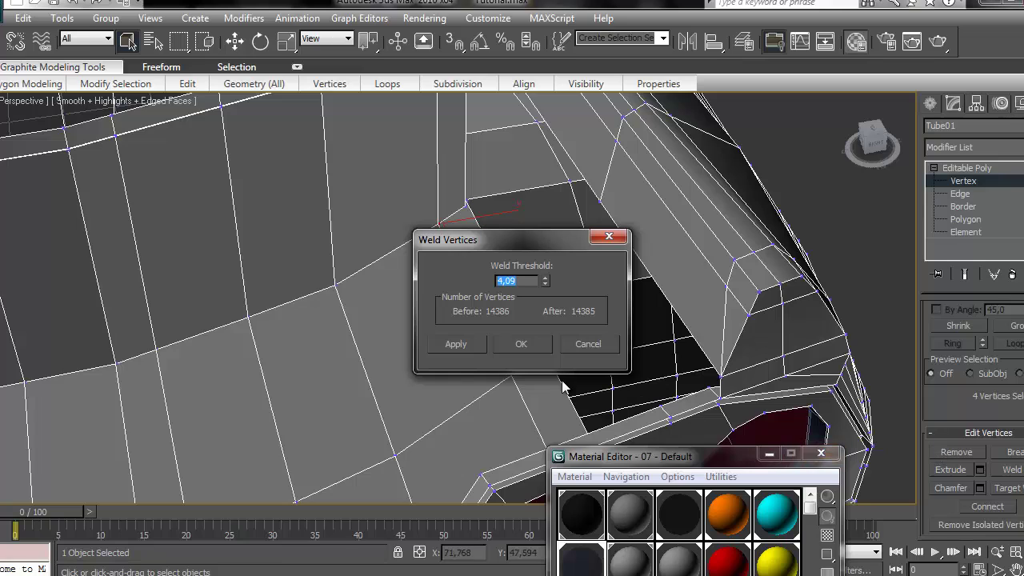
pyautogui.click(528, 340)
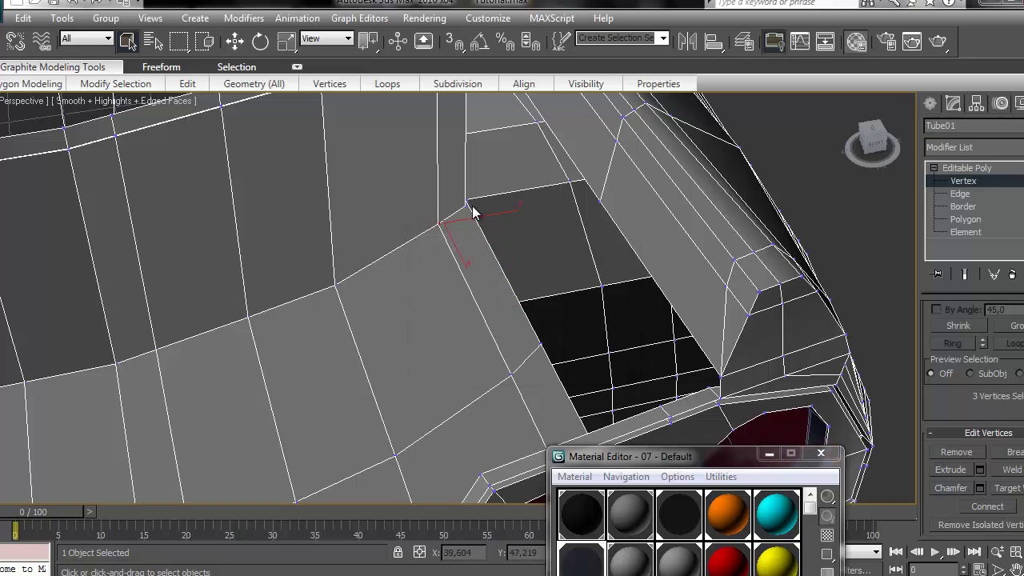
pyautogui.click(1017, 470)
# Select the boot floor's two side edges beside the yellow tail lights and extrude them outward to the boot wall's end
pyautogui.moveTo(513, 232)
pyautogui.mouseDown(button='middle')
pyautogui.moveTo(585, 269)
pyautogui.moveTo(679, 274)
pyautogui.mouseUp(button='middle')
pyautogui.moveTo(519, 343); pyautogui.dragTo(720, 166, button='middle')
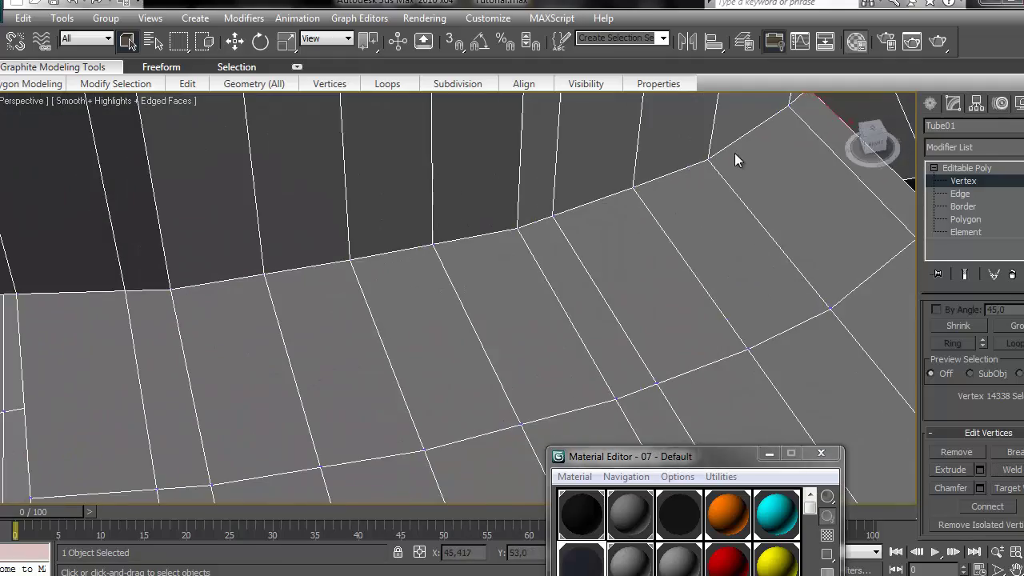
pyautogui.scroll(-5, 462, 305)
pyautogui.moveTo(874, 148); pyautogui.dragTo(851, 149)
pyautogui.click(963, 194)
pyautogui.scroll(4, 420, 249)
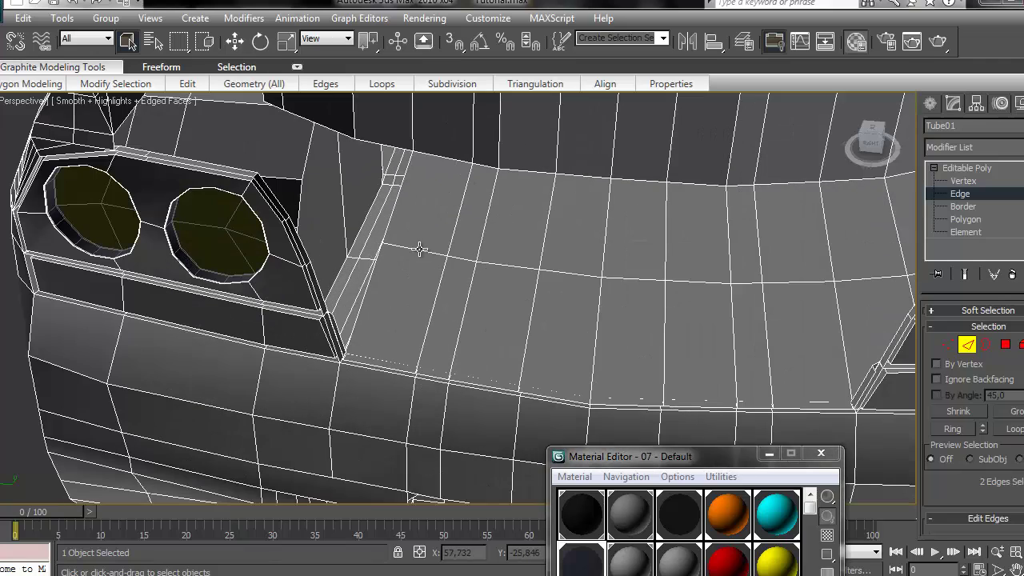
pyautogui.click(389, 234)
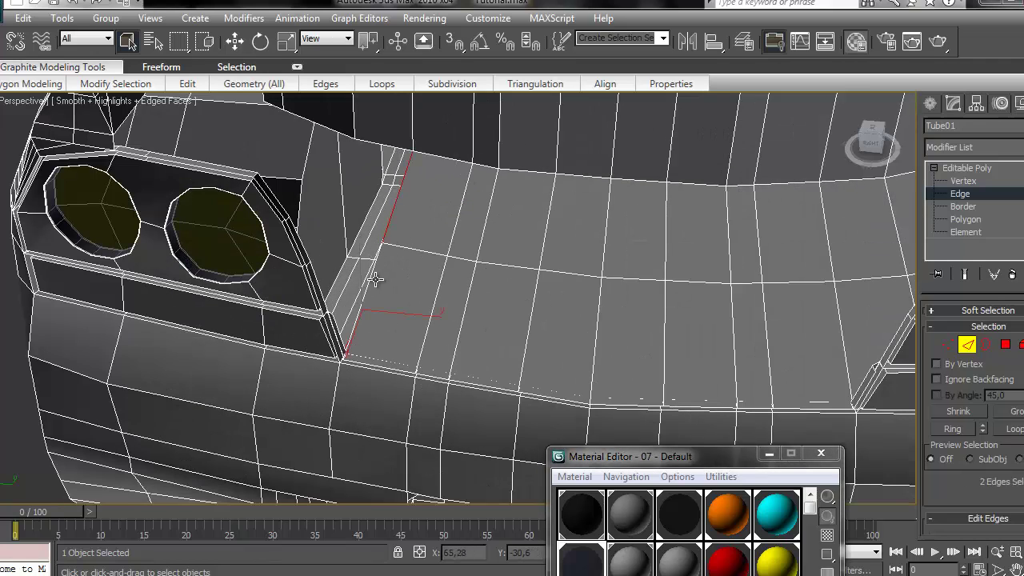
pyautogui.keyDown('ctrl'); pyautogui.click(372, 278); pyautogui.keyUp('ctrl')
pyautogui.click(235, 42)
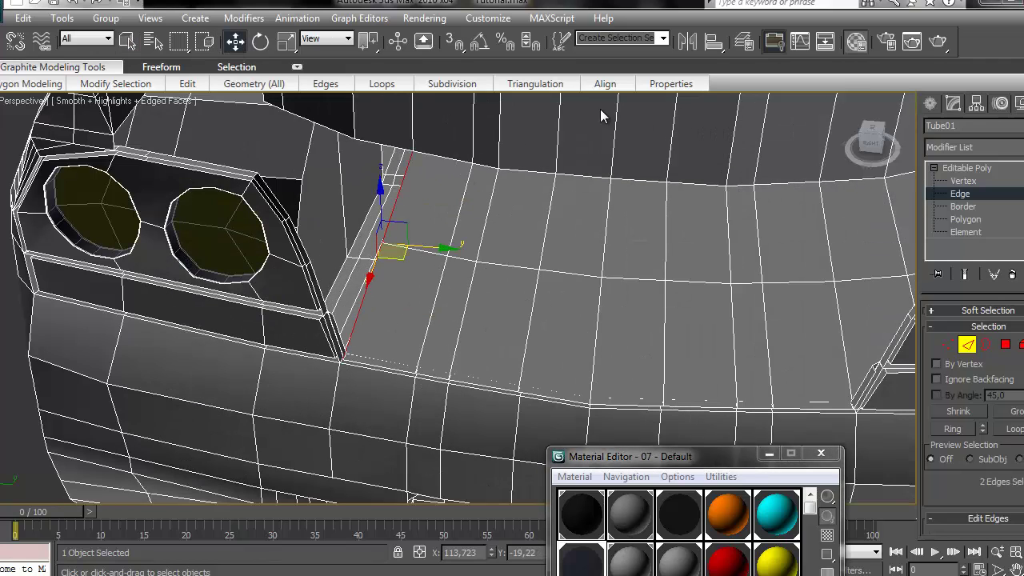
pyautogui.moveTo(870, 138); pyautogui.dragTo(784, 144)
pyautogui.moveTo(636, 211); pyautogui.dragTo(635, 290, button='middle')
pyautogui.moveTo(460, 429)
pyautogui.mouseDown()
pyautogui.moveTo(413, 390)
pyautogui.moveTo(370, 302)
pyautogui.mouseUp()
# Weld the overlapping vertices where the boot wall meets the start of the new floor strip by the yellow tail lights
pyautogui.moveTo(875, 138); pyautogui.dragTo(808, 189)
pyautogui.click(946, 343)
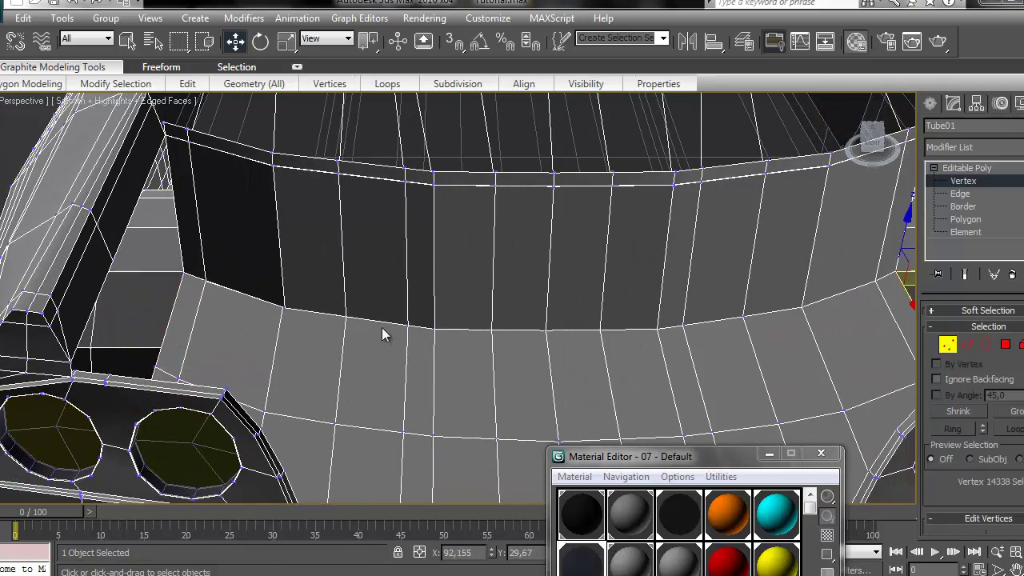
pyautogui.scroll(6, 383, 334)
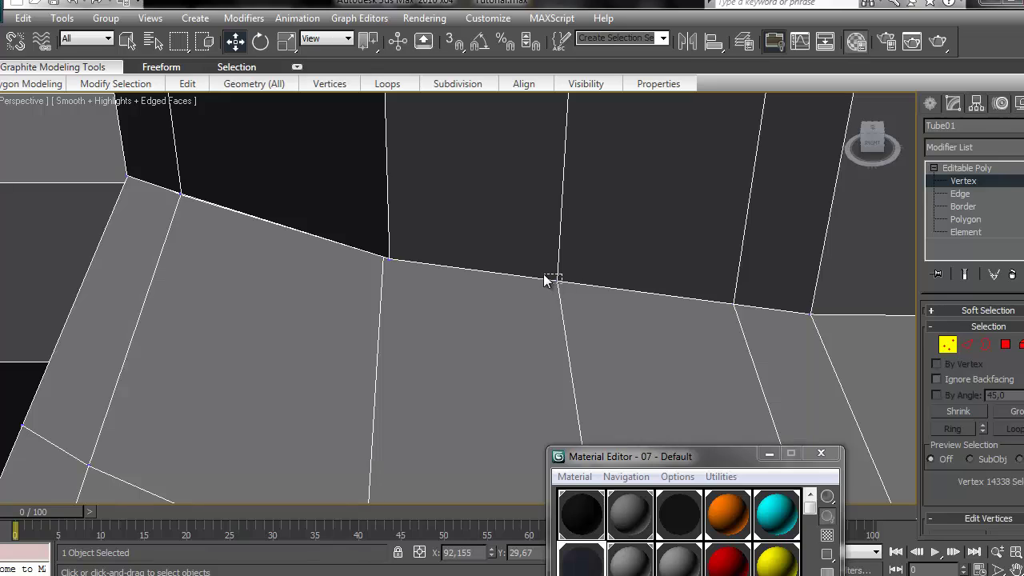
pyautogui.click(548, 280)
pyautogui.moveTo(395, 266); pyautogui.dragTo(373, 248)
pyautogui.scroll(-2, 1019, 432)
pyautogui.scroll(-1, 1019, 432)
pyautogui.click(1012, 491)
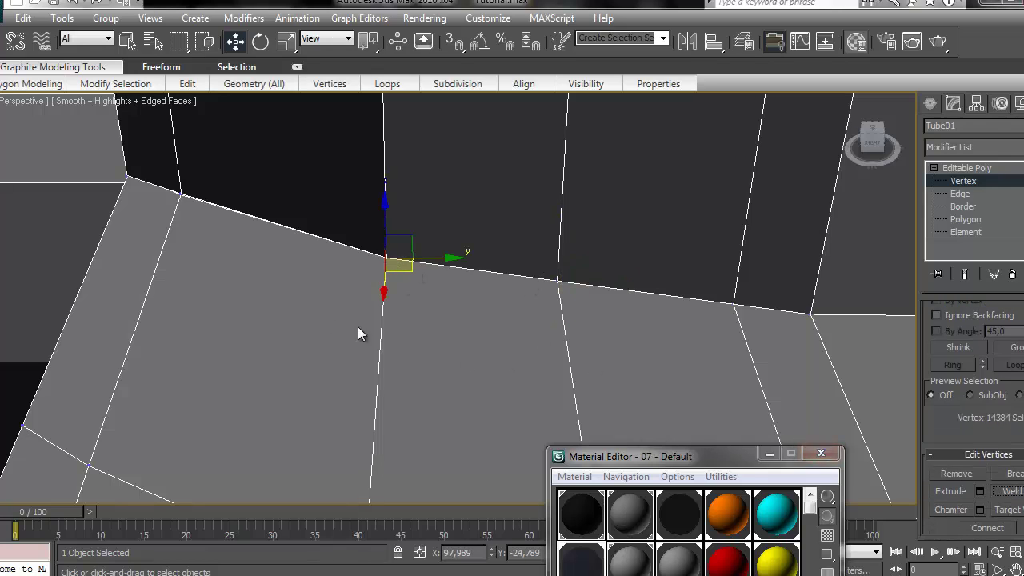
# Weld the overlapping vertices at the boot wall's two outermost lower corners on the yellow-light side
pyautogui.moveTo(177, 194); pyautogui.dragTo(177, 194)
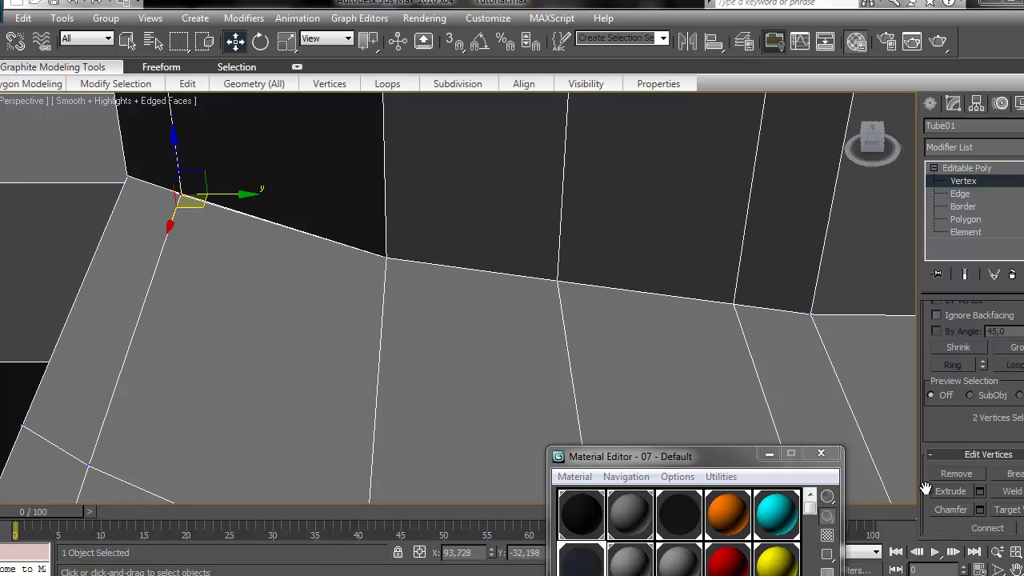
pyautogui.click(1012, 491)
pyautogui.moveTo(114, 171); pyautogui.dragTo(114, 171)
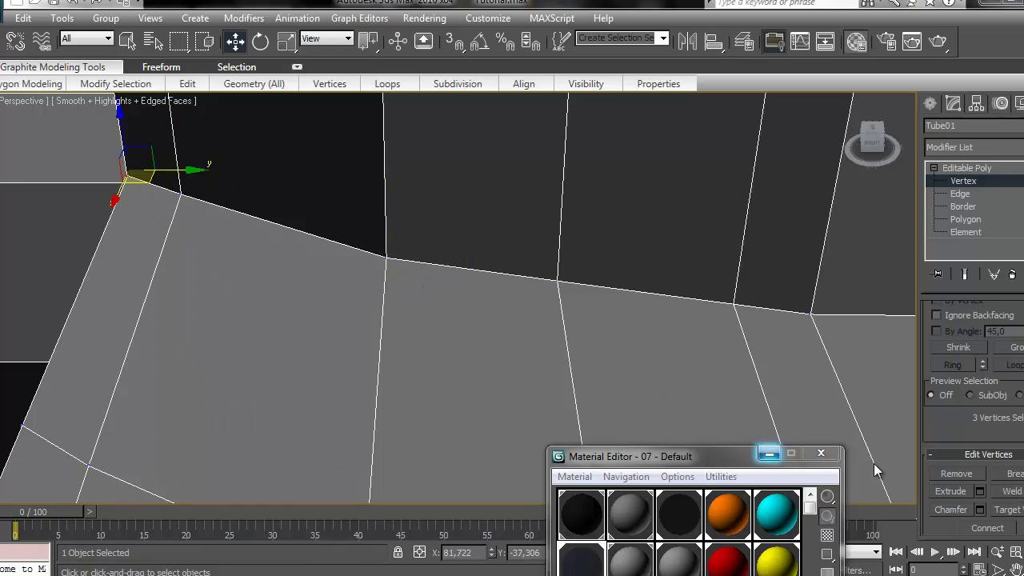
pyautogui.click(1013, 493)
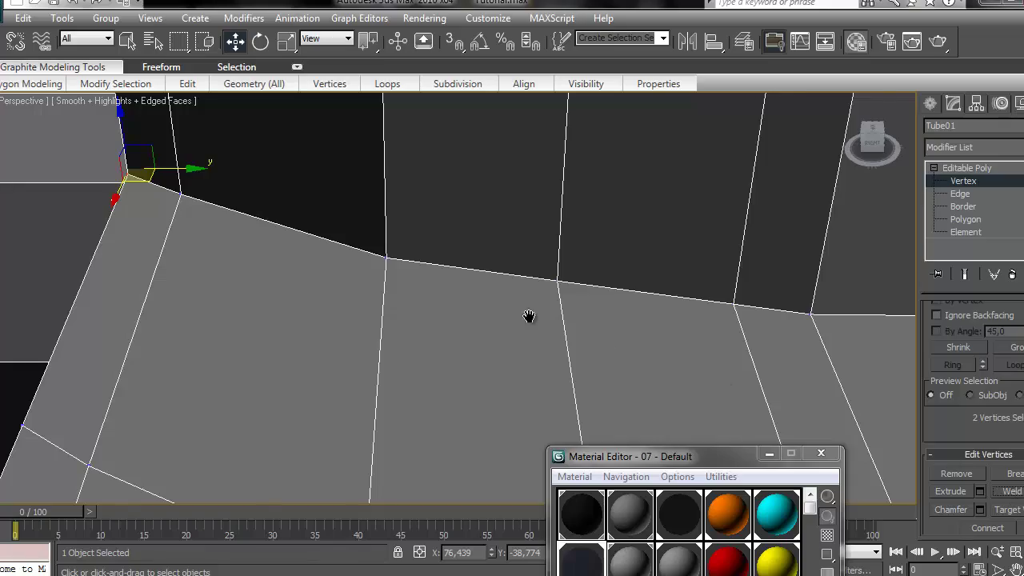
# Move the two outer rear vertices of the new floor strip along the X axis onto the red tail light frame
pyautogui.scroll(-5, 529, 316)
pyautogui.keyDown('alt'); pyautogui.moveTo(818, 158); pyautogui.dragTo(750, 173, button='middle'); pyautogui.keyUp('alt')
pyautogui.scroll(8, 484, 285)
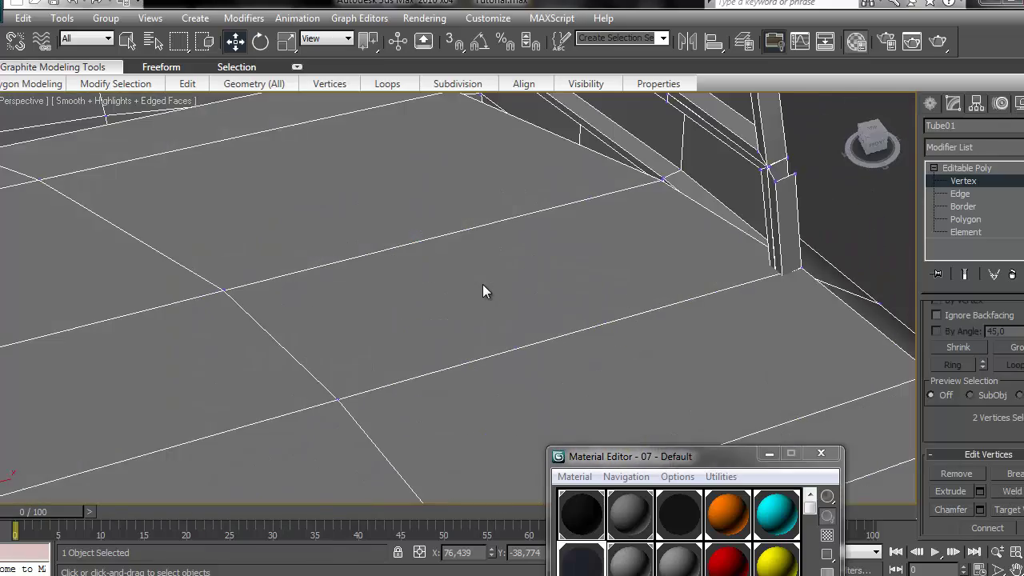
pyautogui.click(477, 222)
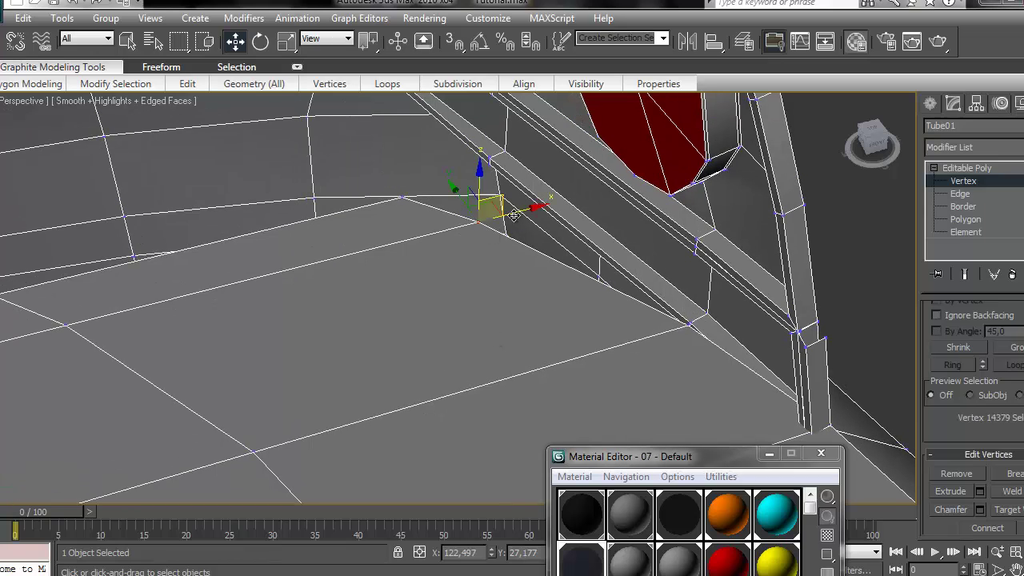
pyautogui.moveTo(523, 214)
pyautogui.mouseDown()
pyautogui.moveTo(592, 212)
pyautogui.moveTo(542, 212)
pyautogui.mouseUp()
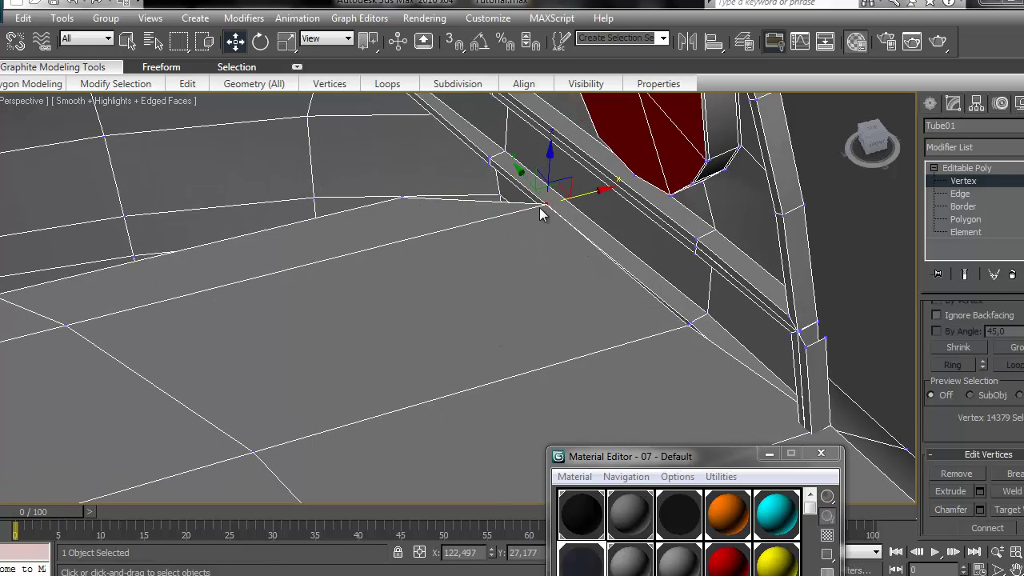
pyautogui.click(402, 197)
pyautogui.moveTo(469, 187); pyautogui.dragTo(564, 170)
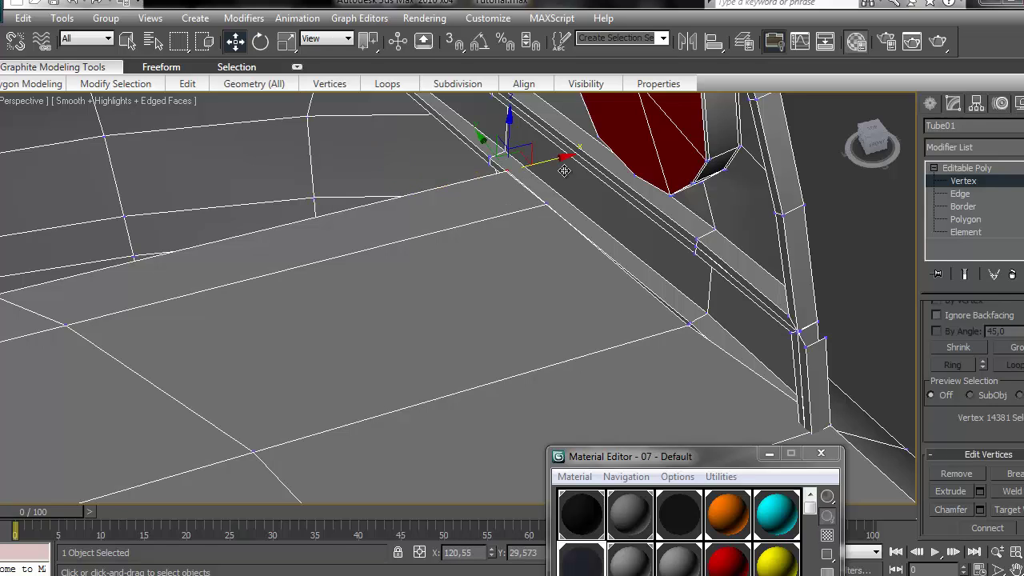
# Move the remaining outer floor-strip vertex by the red tail lights and two by the yellow lights along the X axis onto the light frames
pyautogui.click(686, 322)
pyautogui.moveTo(696, 315); pyautogui.dragTo(727, 314)
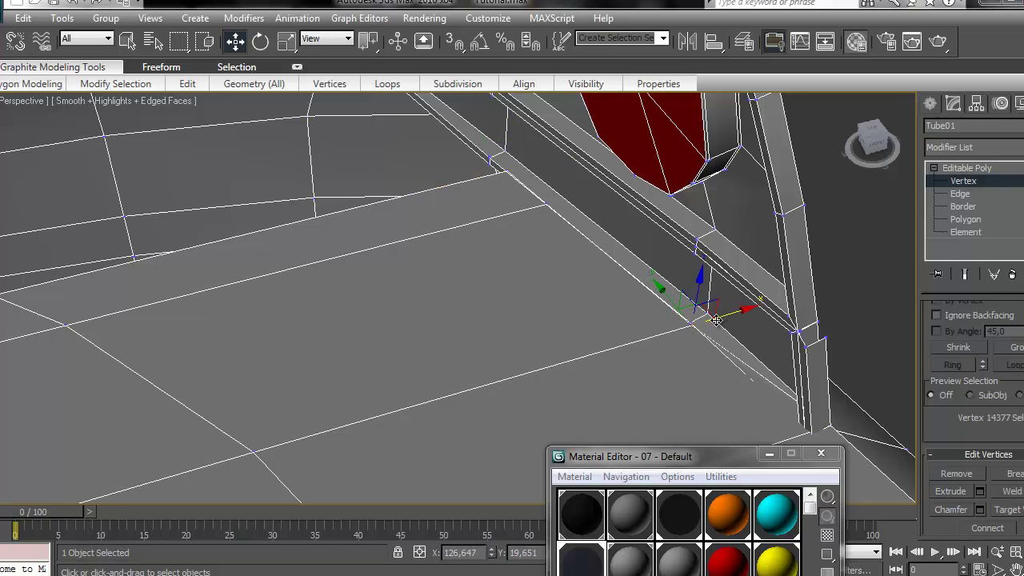
pyautogui.moveTo(727, 316); pyautogui.dragTo(594, 130, button='middle')
pyautogui.scroll(-4, 607, 250)
pyautogui.scroll(-5, 594, 130)
pyautogui.moveTo(873, 140); pyautogui.dragTo(537, 144)
pyautogui.scroll(5, 605, 205)
pyautogui.scroll(-2, 606, 205)
pyautogui.moveTo(606, 204); pyautogui.dragTo(516, 324, button='middle')
pyautogui.click(548, 188)
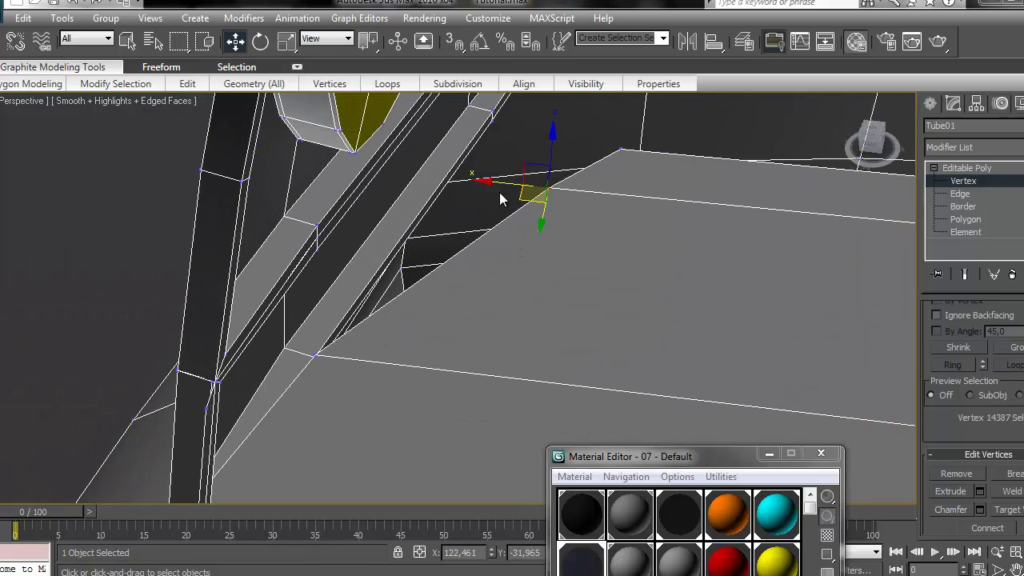
pyautogui.moveTo(499, 186); pyautogui.dragTo(382, 152)
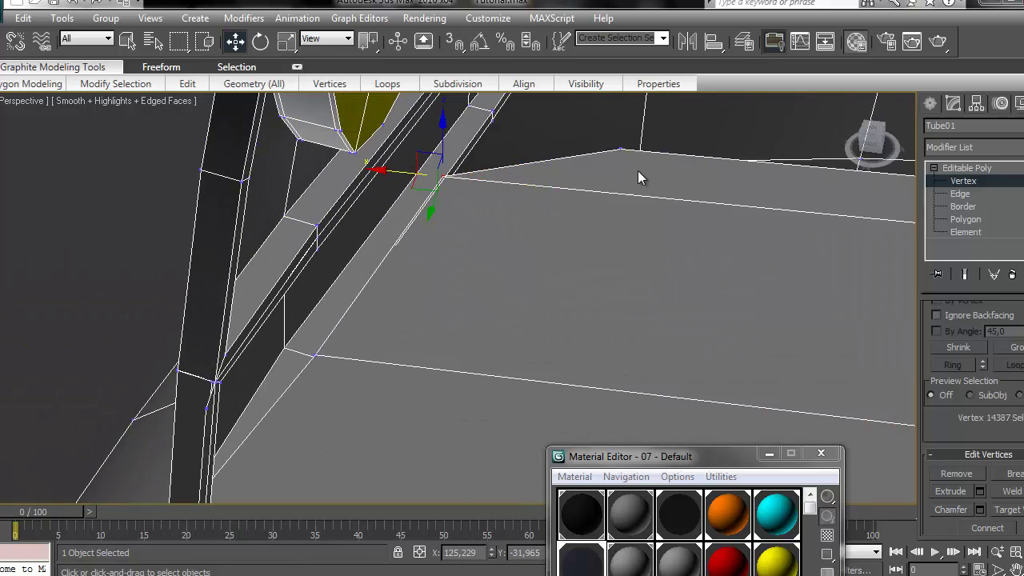
pyautogui.click(617, 150)
pyautogui.moveTo(541, 146); pyautogui.dragTo(435, 120)
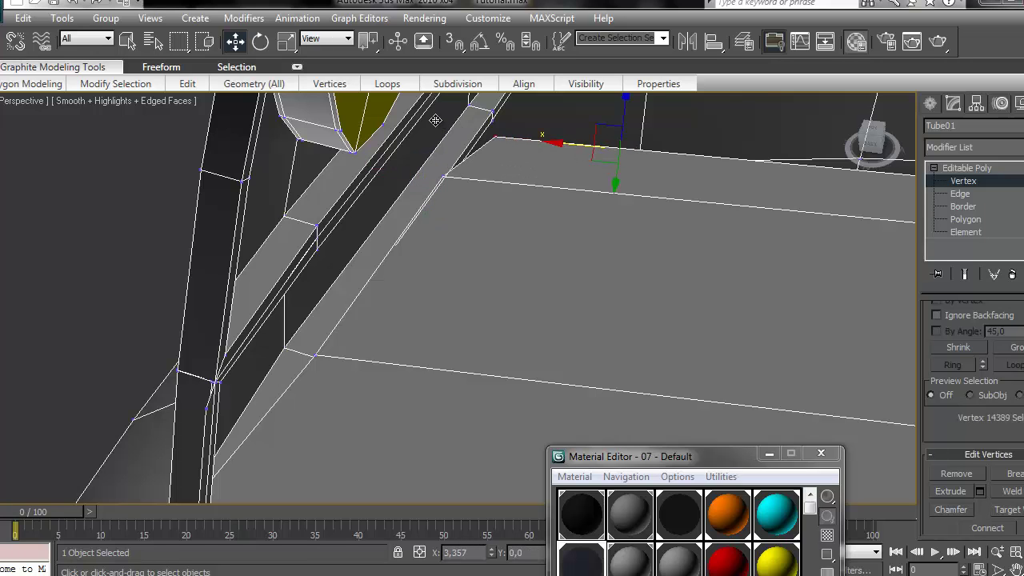
pyautogui.click(960, 194)
pyautogui.moveTo(768, 199); pyautogui.dragTo(605, 215, button='middle')
pyautogui.scroll(-3, 616, 230)
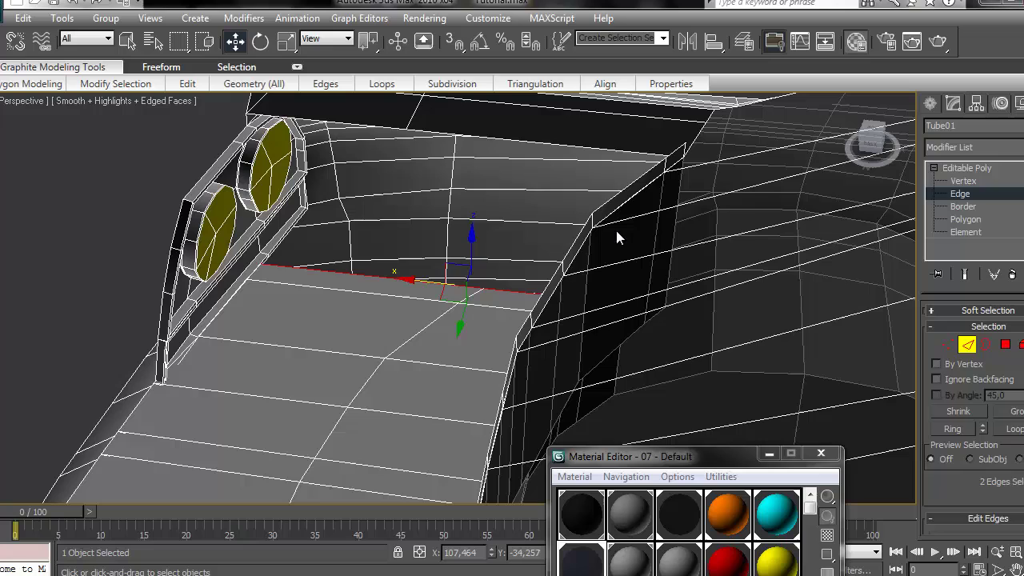
pyautogui.keyDown('ctrl'); pyautogui.click(522, 141); pyautogui.keyUp('ctrl')
pyautogui.keyDown('ctrl'); pyautogui.click(384, 130); pyautogui.keyUp('ctrl')
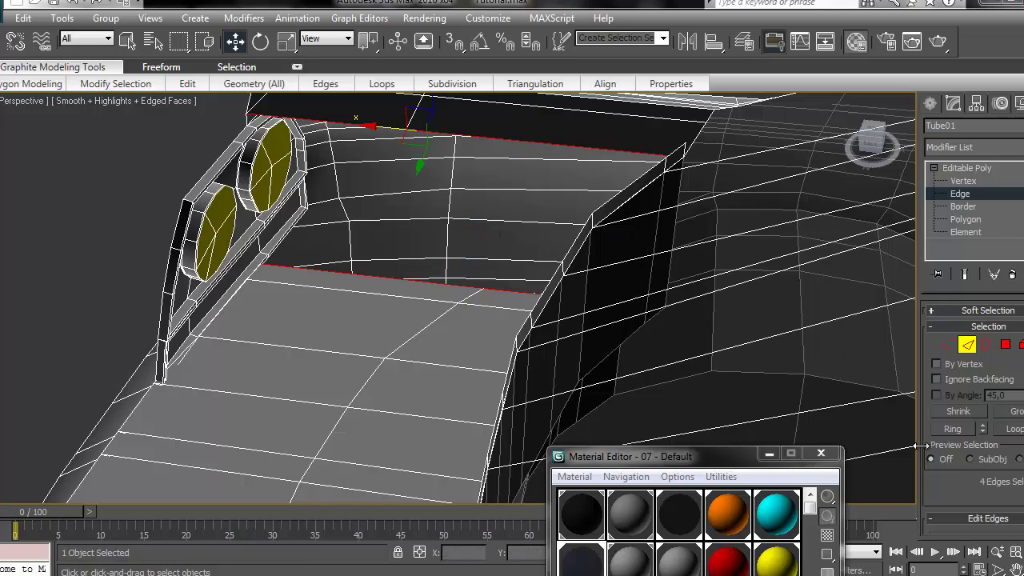
pyautogui.scroll(-5, 976, 400)
pyautogui.click(979, 399)
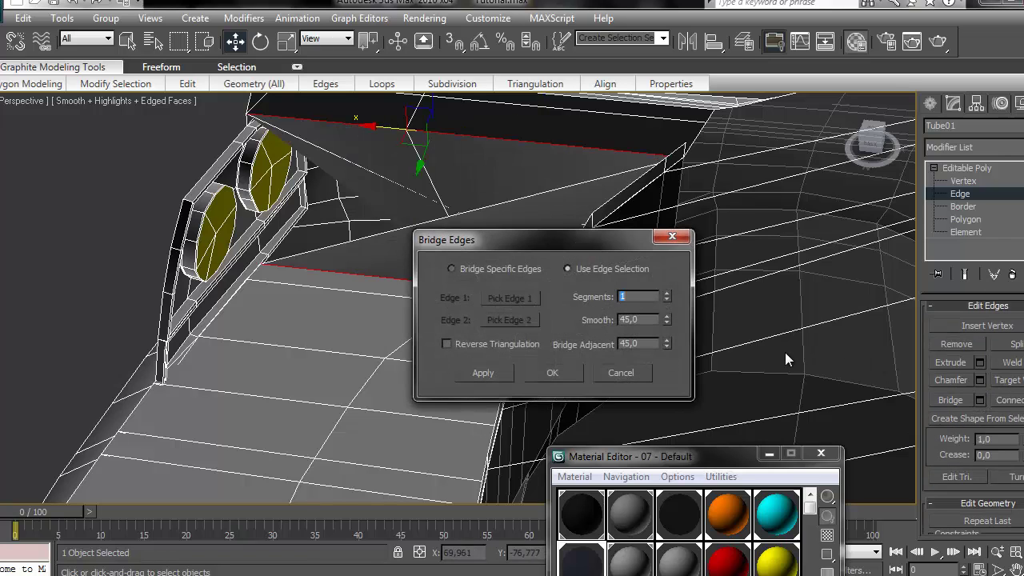
pyautogui.click(630, 371)
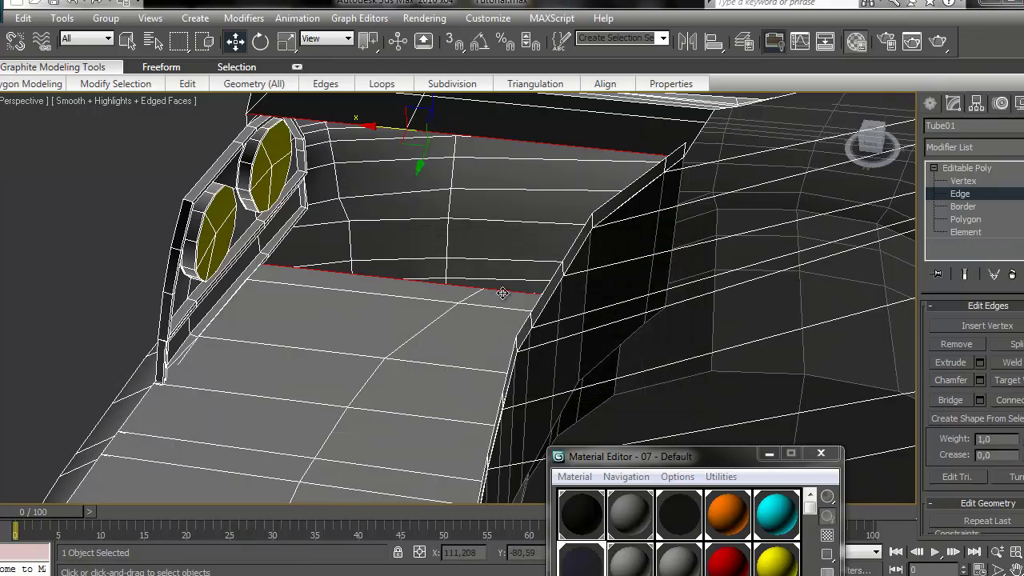
pyautogui.keyDown('ctrl'); pyautogui.click(571, 143); pyautogui.keyUp('ctrl')
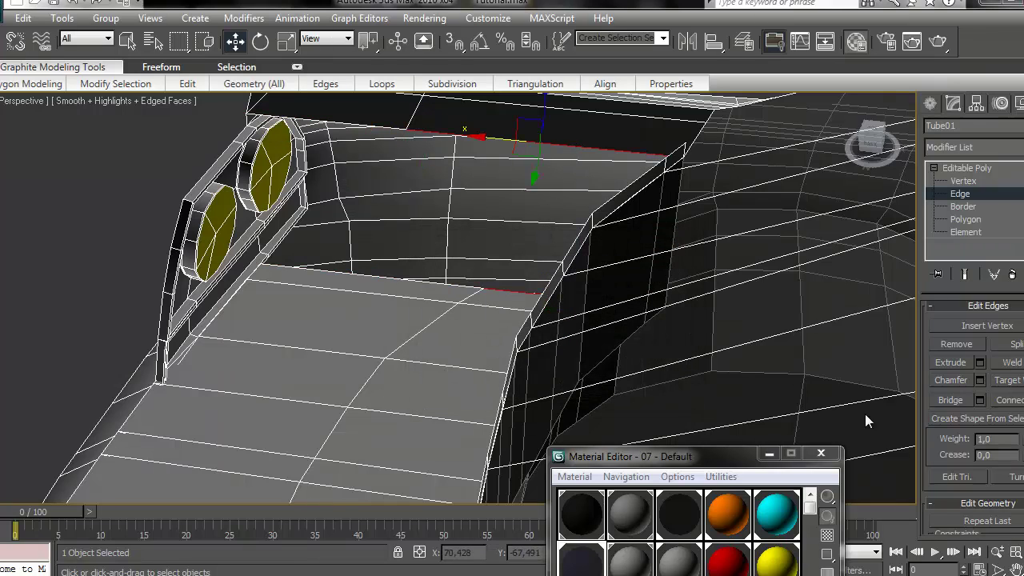
pyautogui.click(979, 400)
pyautogui.click(625, 374)
# Extrude the floor strip's two outer side edges by the yellow tail lights straight up to the body panel's lower edge
pyautogui.moveTo(873, 142); pyautogui.dragTo(619, 241)
pyautogui.keyDown('alt'); pyautogui.moveTo(618, 241); pyautogui.dragTo(660, 341, button='middle'); pyautogui.keyUp('alt')
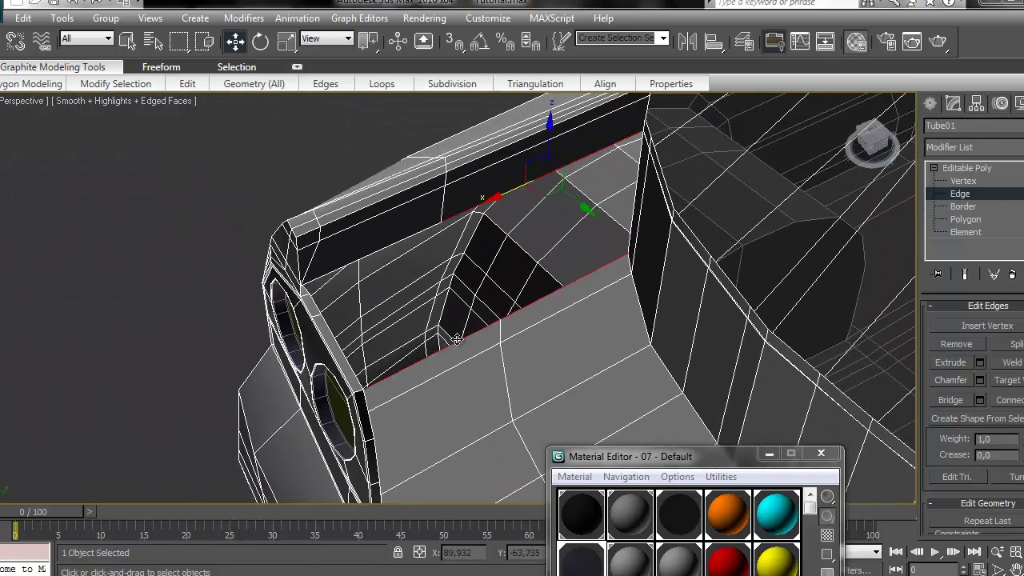
pyautogui.click(457, 339)
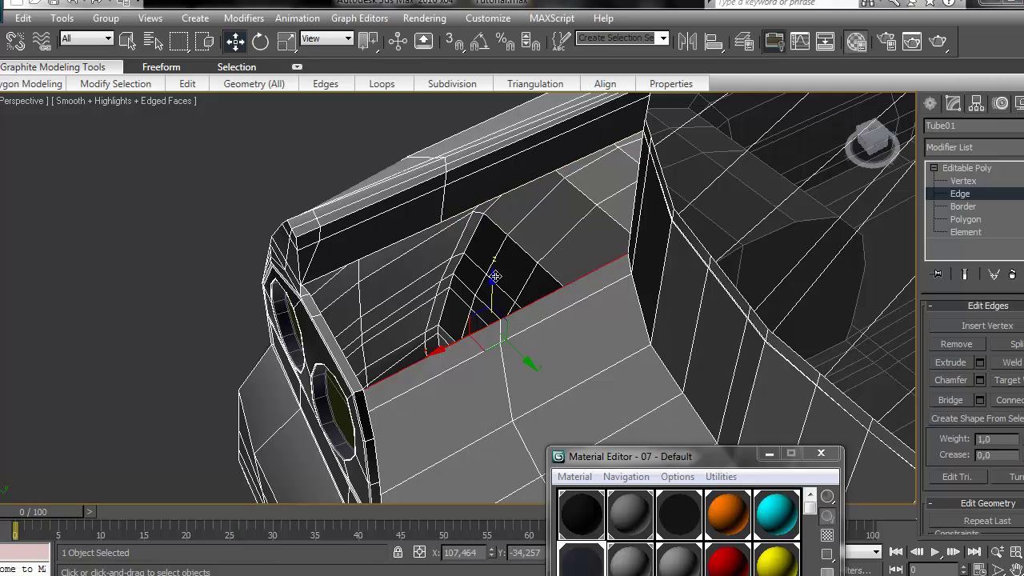
pyautogui.keyDown('shift'); pyautogui.moveTo(495, 276); pyautogui.dragTo(548, 88); pyautogui.keyUp('shift')
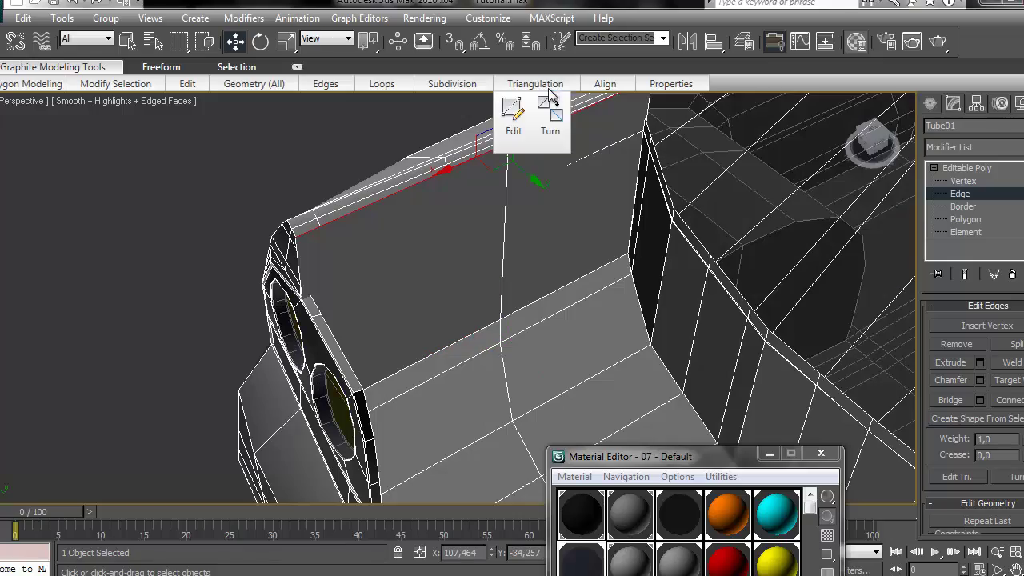
# Align the new side wall's upper edges with the body panel's lower edge by moving them along the Z and Y axes
pyautogui.moveTo(879, 142); pyautogui.dragTo(434, 178)
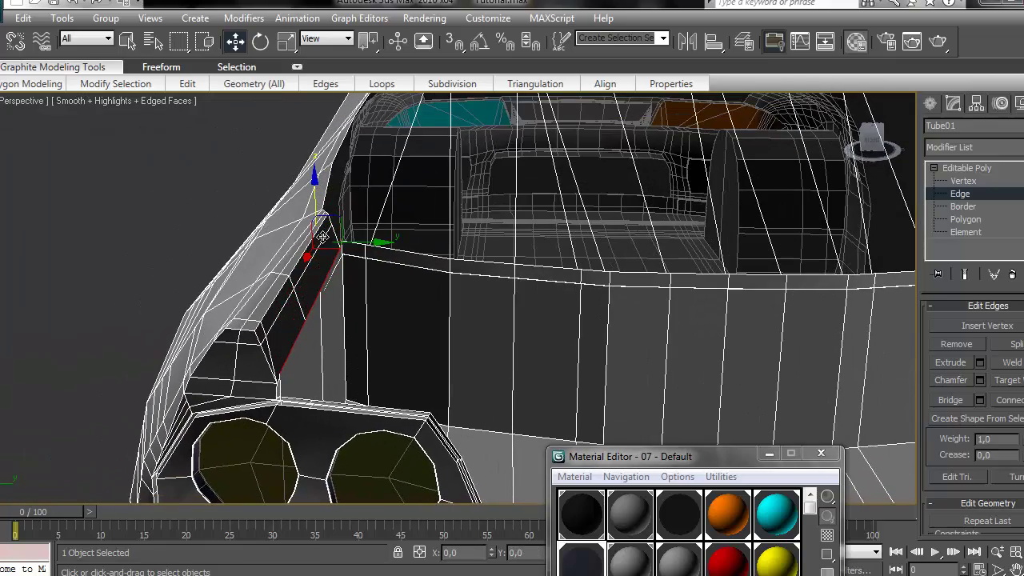
pyautogui.moveTo(323, 249); pyautogui.dragTo(325, 306)
pyautogui.moveTo(867, 143); pyautogui.dragTo(358, 244)
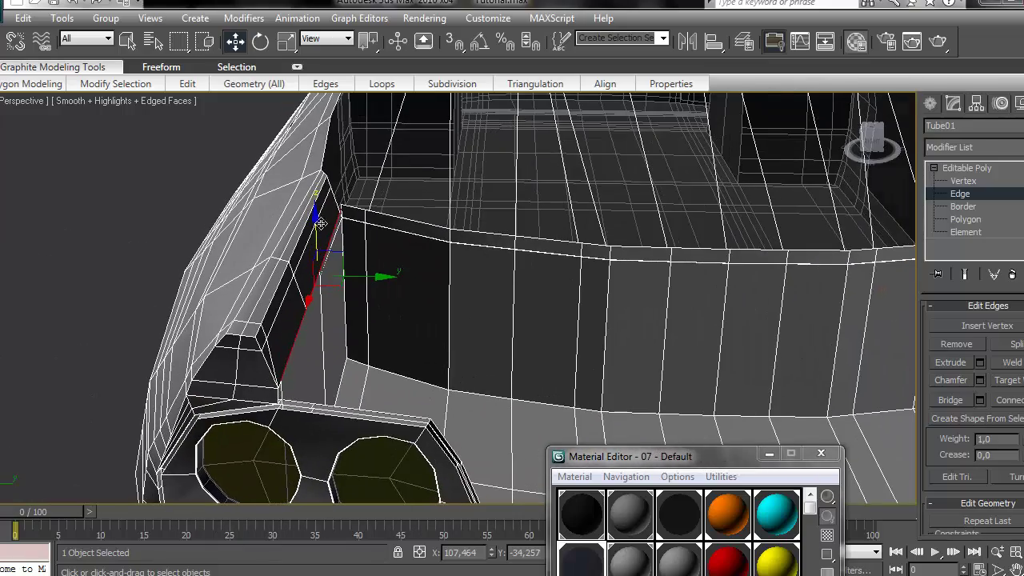
pyautogui.moveTo(338, 279); pyautogui.dragTo(367, 280)
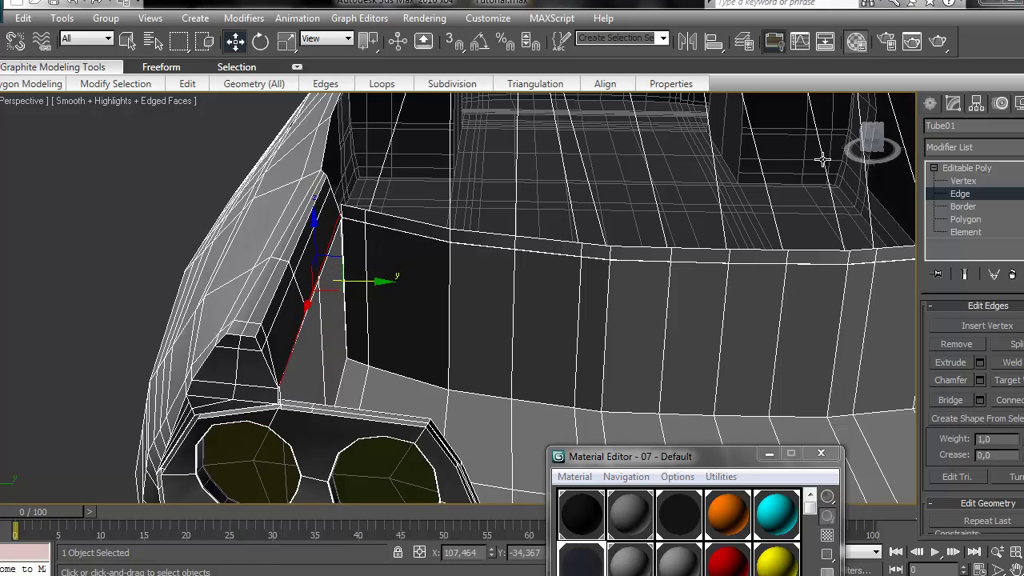
# Move the new side wall's upper rear vertex along the X axis to the body corner above the yellow tail lights
pyautogui.moveTo(871, 143); pyautogui.dragTo(821, 128)
pyautogui.click(963, 181)
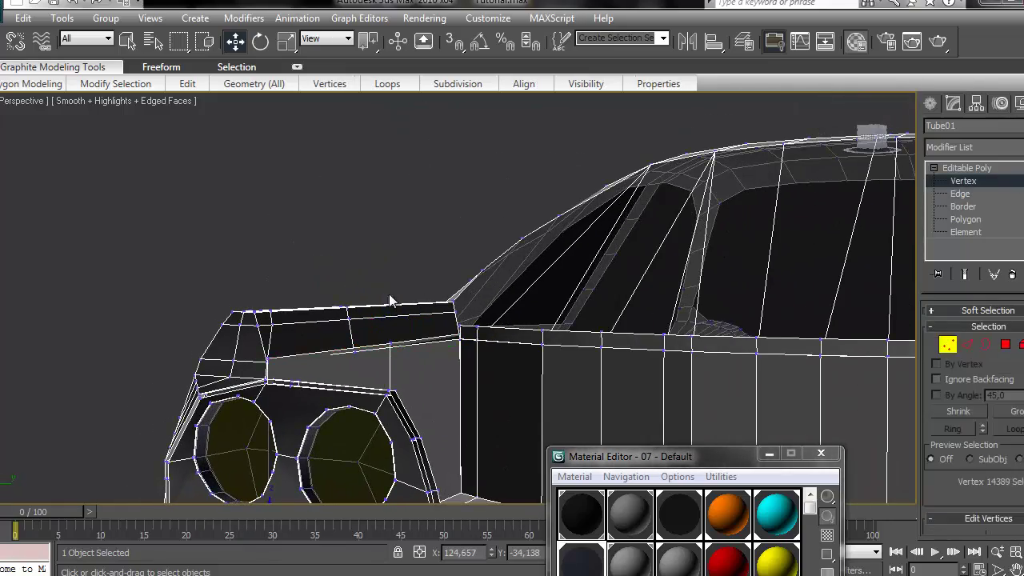
pyautogui.click(268, 362)
pyautogui.moveTo(237, 364); pyautogui.dragTo(230, 364)
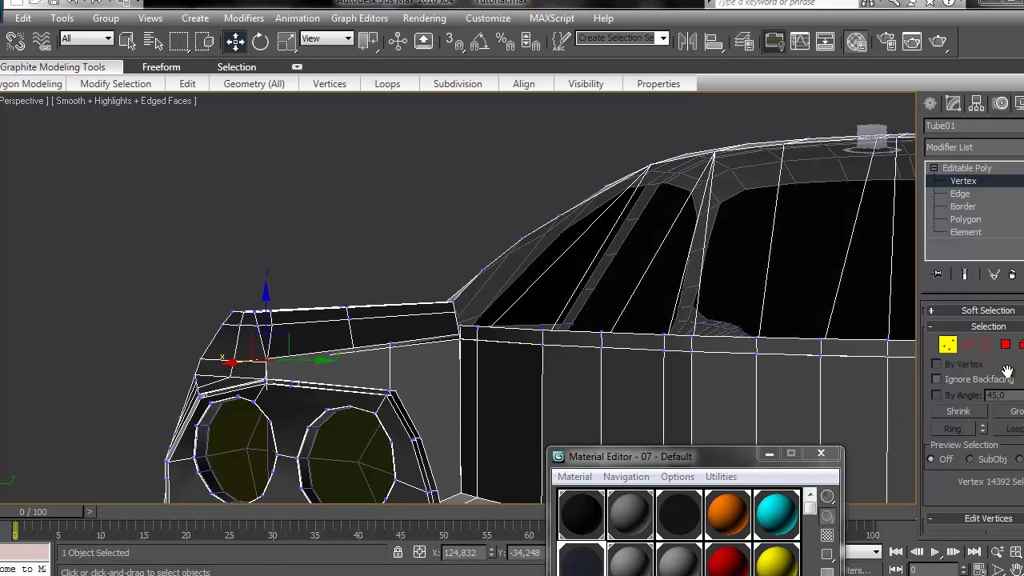
# Connect the three vertical edges of the yellow-side boot wall with two segments, spread them using Pinch, and set Slide to -7
pyautogui.click(967, 344)
pyautogui.click(395, 401)
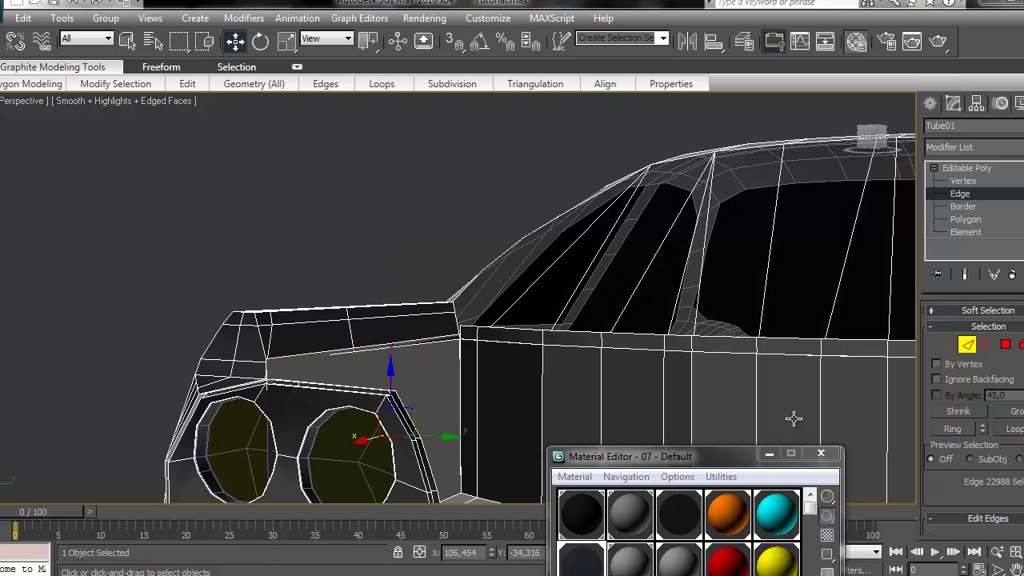
pyautogui.click(952, 430)
pyautogui.scroll(-5, 963, 456)
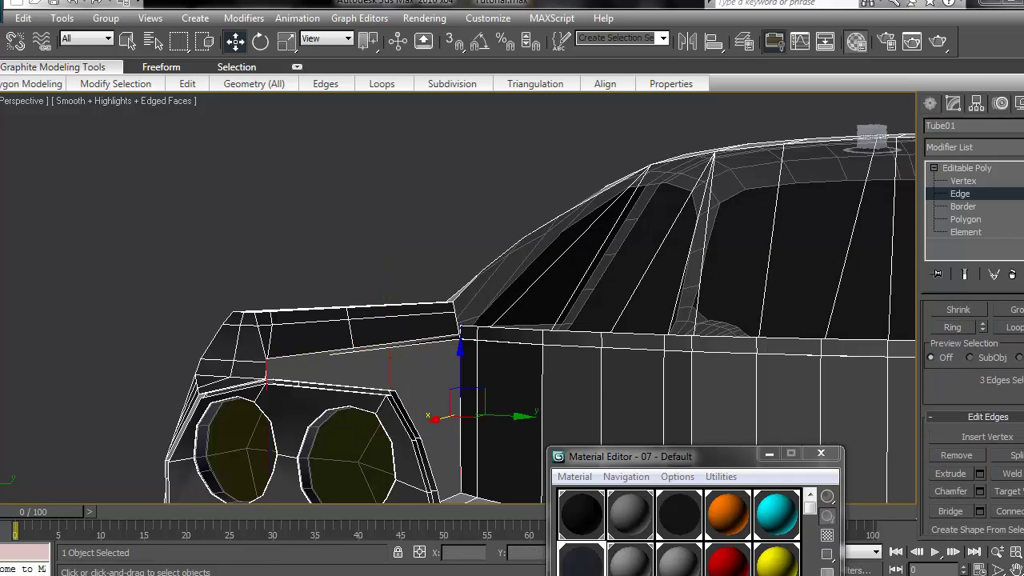
pyautogui.click(1010, 511)
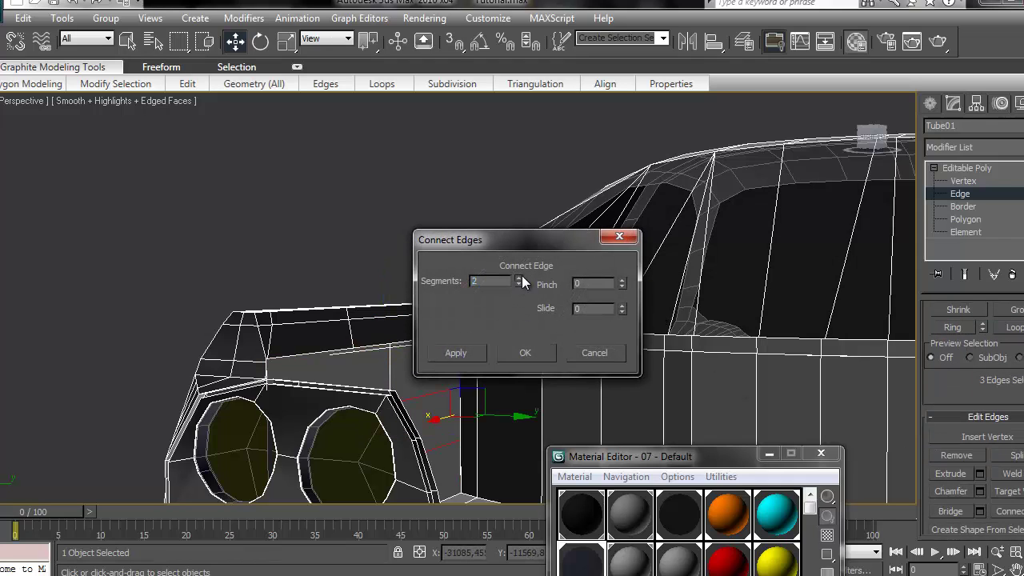
pyautogui.moveTo(621, 285); pyautogui.dragTo(638, 217)
pyautogui.click(524, 352)
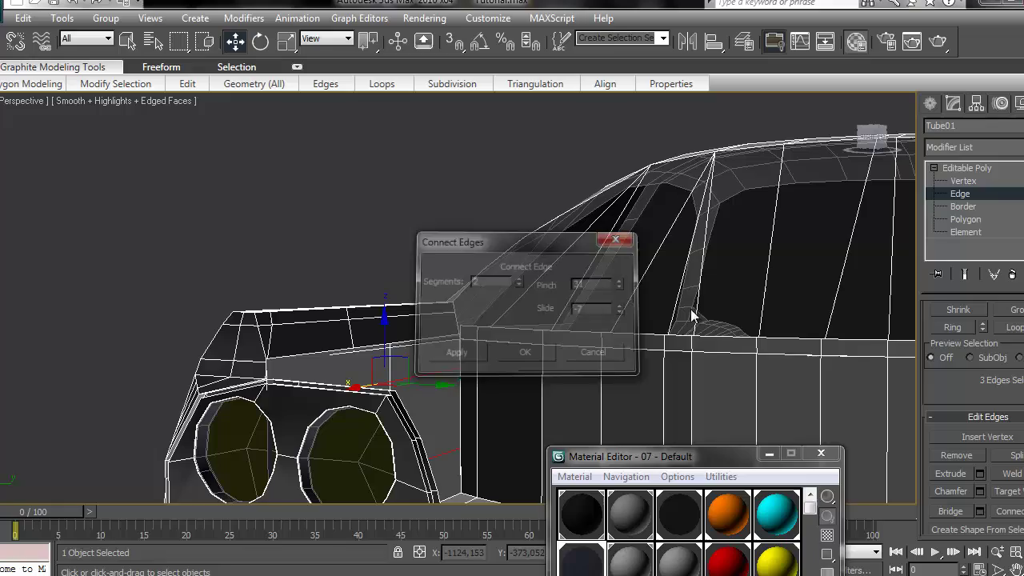
# Select the two rear vertices of the new wall cuts behind the yellow tail lights and move them inward along the X axis
pyautogui.click(960, 182)
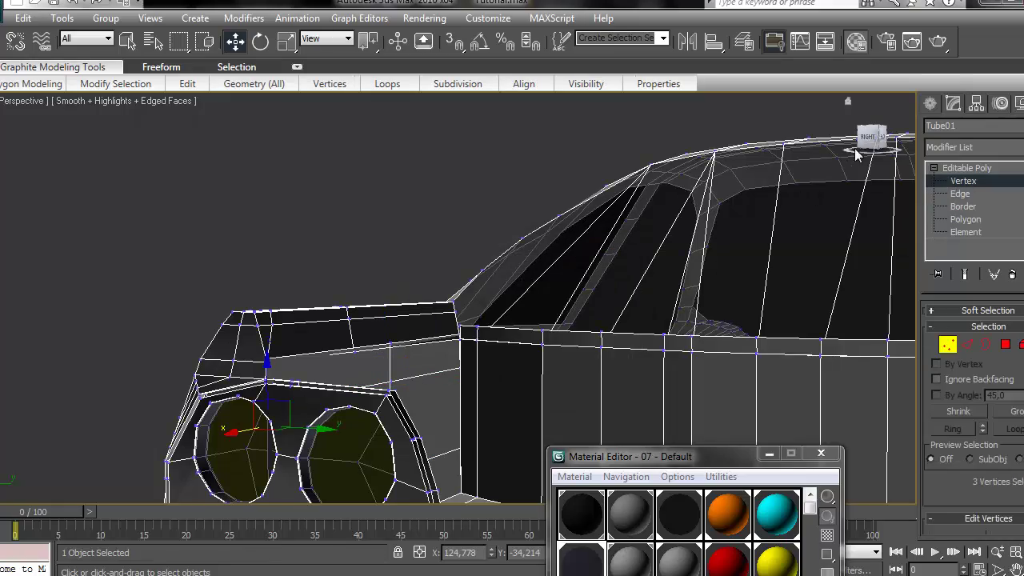
pyautogui.moveTo(881, 134); pyautogui.dragTo(752, 155)
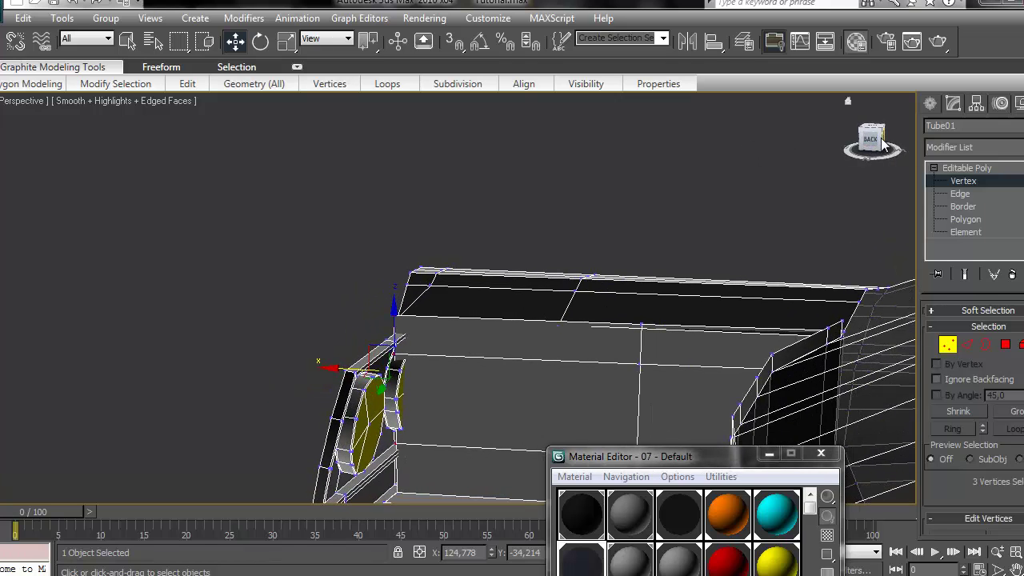
pyautogui.moveTo(883, 144); pyautogui.dragTo(856, 151)
pyautogui.scroll(5, 568, 311)
pyautogui.moveTo(568, 311); pyautogui.dragTo(576, 236, button='middle')
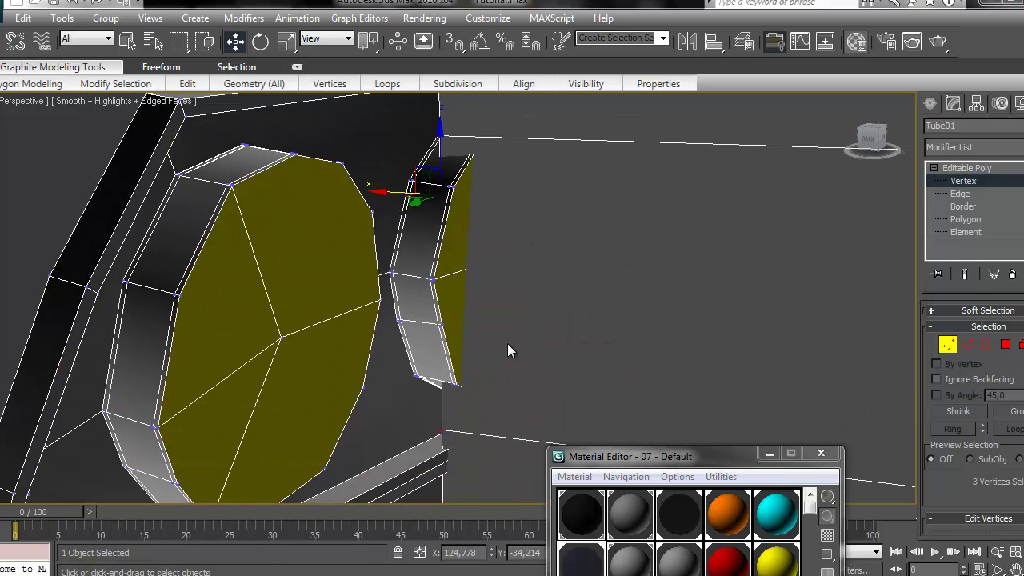
pyautogui.click(444, 432)
pyautogui.keyDown('ctrl'); pyautogui.click(445, 140); pyautogui.keyUp('ctrl')
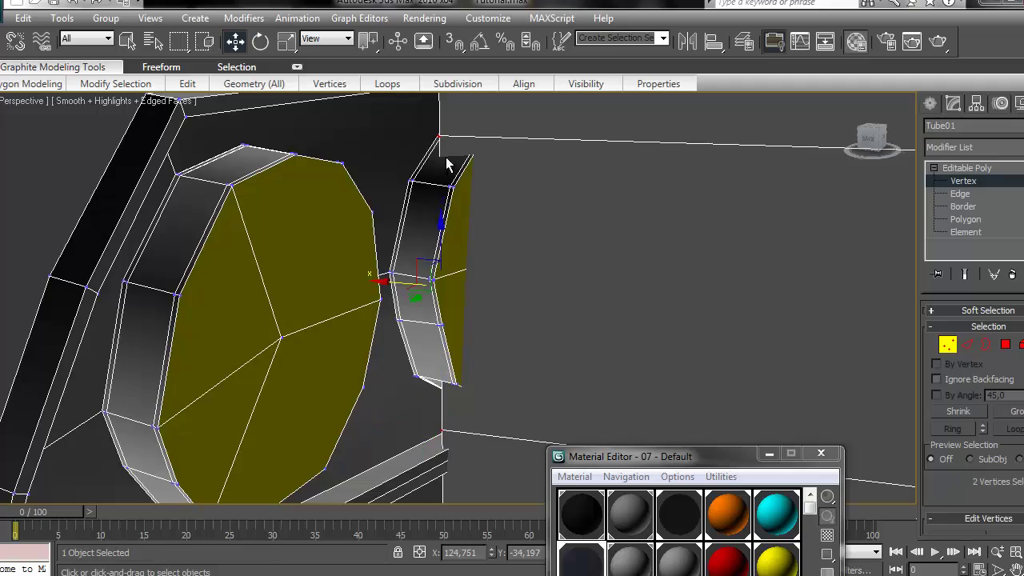
pyautogui.moveTo(398, 289); pyautogui.dragTo(629, 240, button='middle')
# Extrude the floor strip's two outer side edges by the red tail lights straight up to the body panel's lower edge
pyautogui.scroll(-10, 628, 234)
pyautogui.moveTo(877, 143); pyautogui.dragTo(205, 146)
pyautogui.moveTo(772, 214); pyautogui.dragTo(550, 390, button='middle')
pyautogui.scroll(8, 636, 232)
pyautogui.click(968, 344)
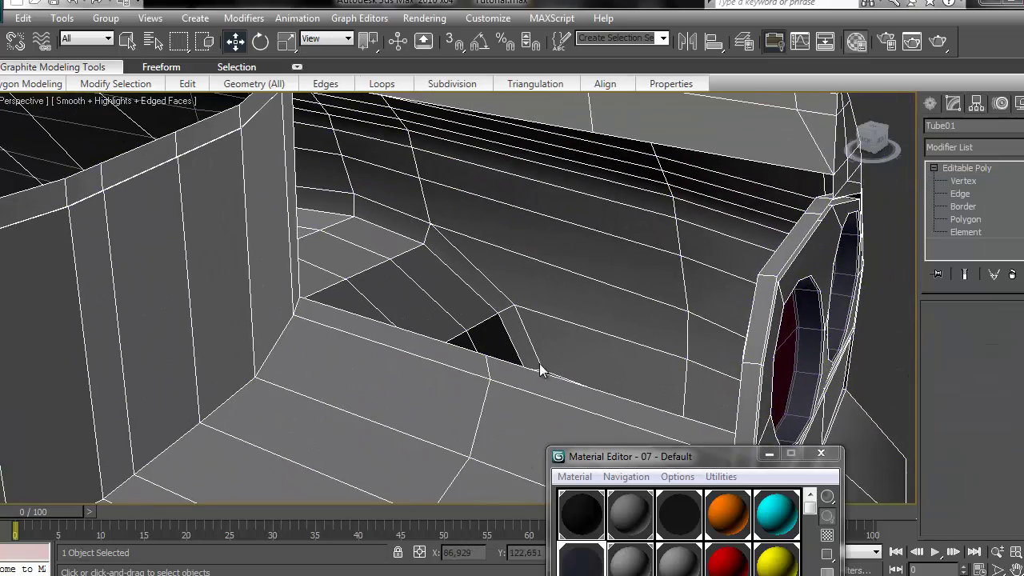
pyautogui.click(502, 361)
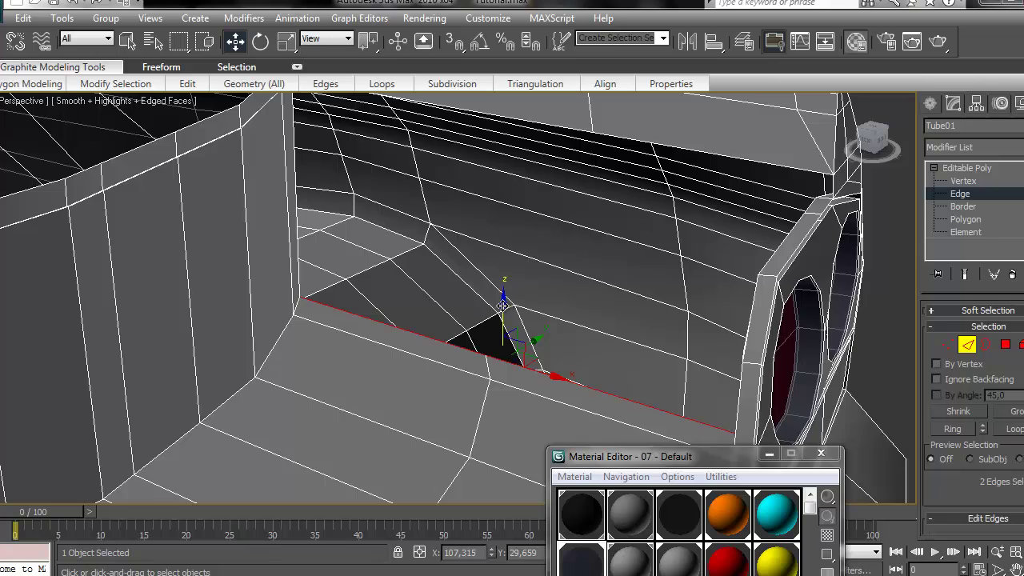
pyautogui.keyDown('shift'); pyautogui.moveTo(502, 305); pyautogui.dragTo(530, 70); pyautogui.keyUp('shift')
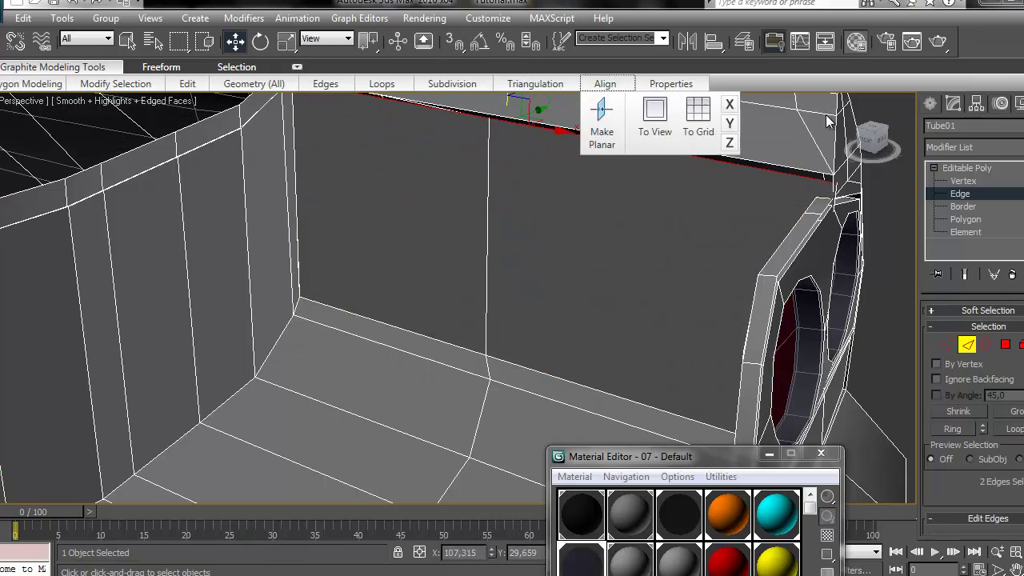
# Raise the upper edges of the red-side boot wall along the Z axis to close the gap below the body panel
pyautogui.moveTo(773, 111); pyautogui.dragTo(779, 225, button='middle')
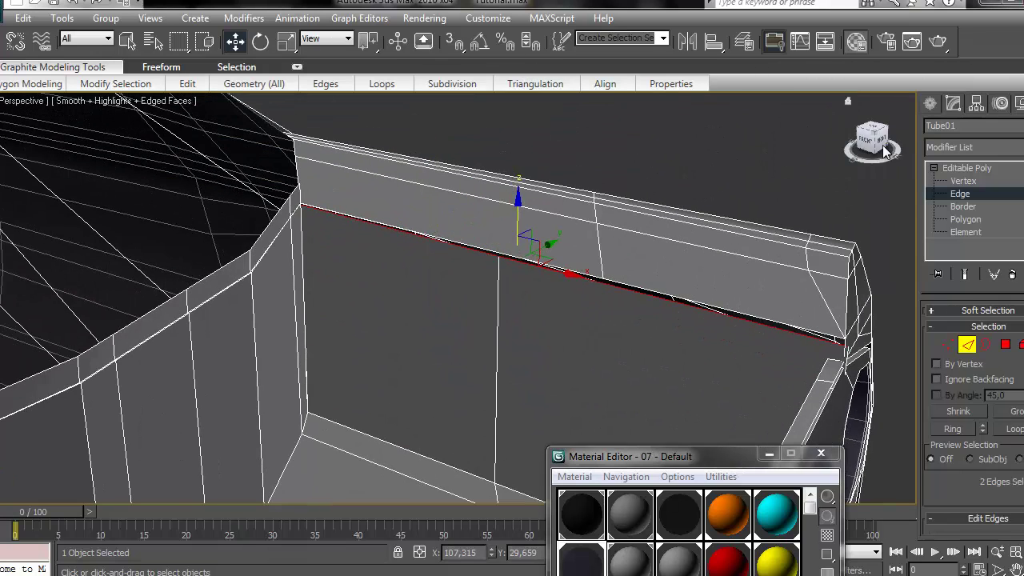
pyautogui.moveTo(884, 152); pyautogui.dragTo(823, 135)
pyautogui.moveTo(749, 266); pyautogui.dragTo(518, 156, button='middle')
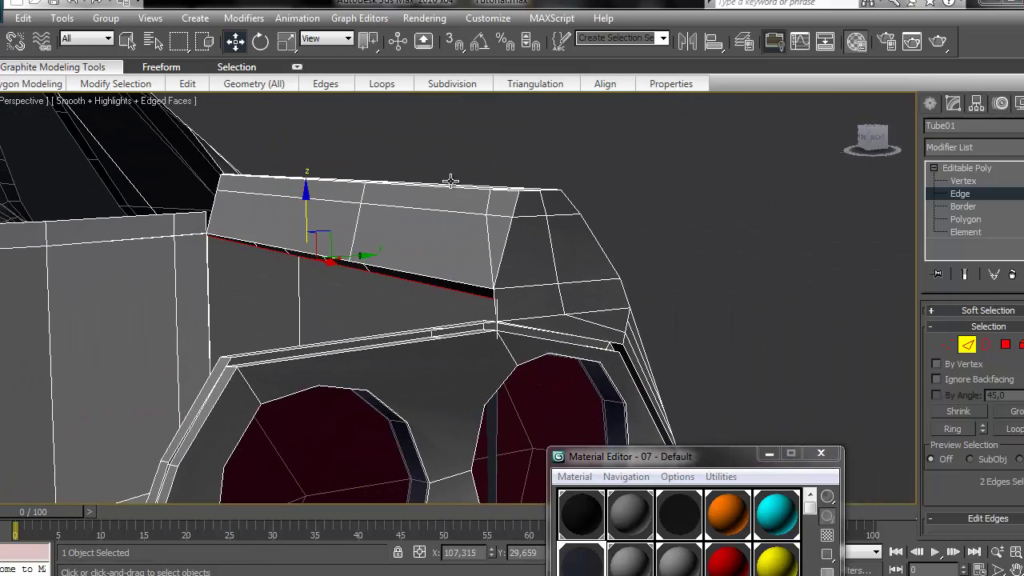
pyautogui.moveTo(309, 209); pyautogui.dragTo(307, 192)
# Connect the three vertical edges of the red-side boot wall with two segments
pyautogui.click(953, 346)
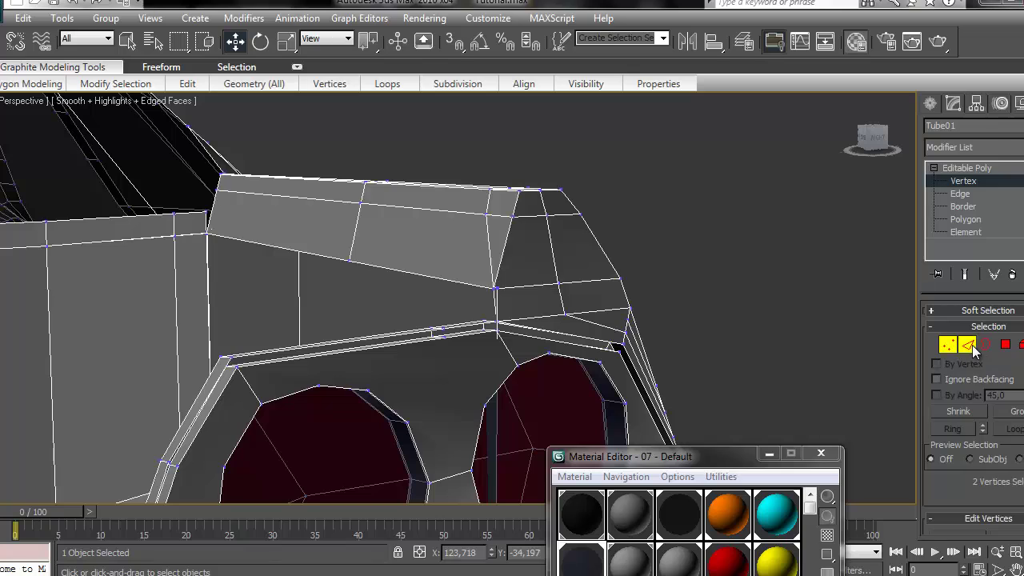
pyautogui.click(970, 345)
pyautogui.click(303, 315)
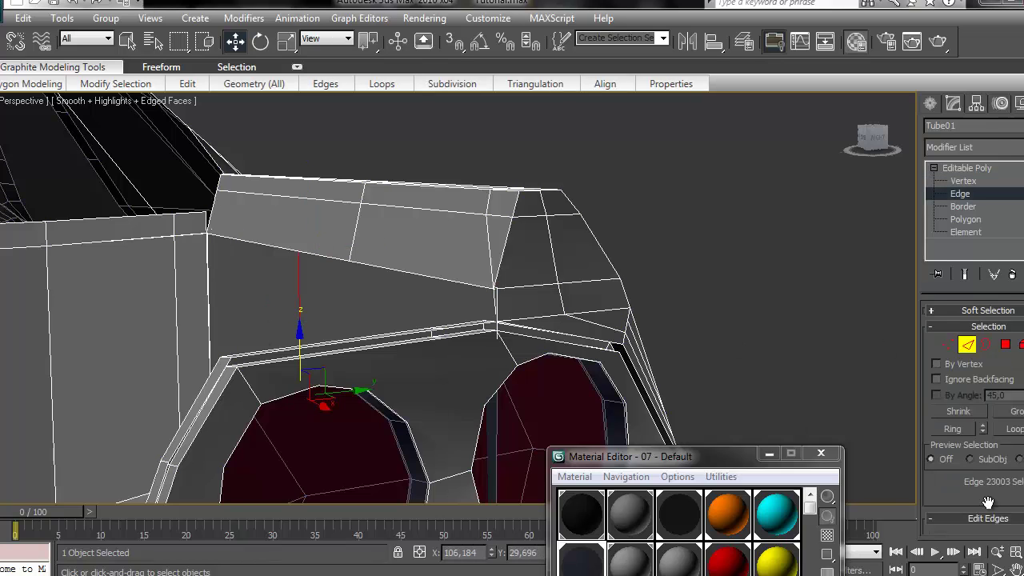
pyautogui.click(957, 430)
pyautogui.moveTo(966, 446); pyautogui.dragTo(965, 312)
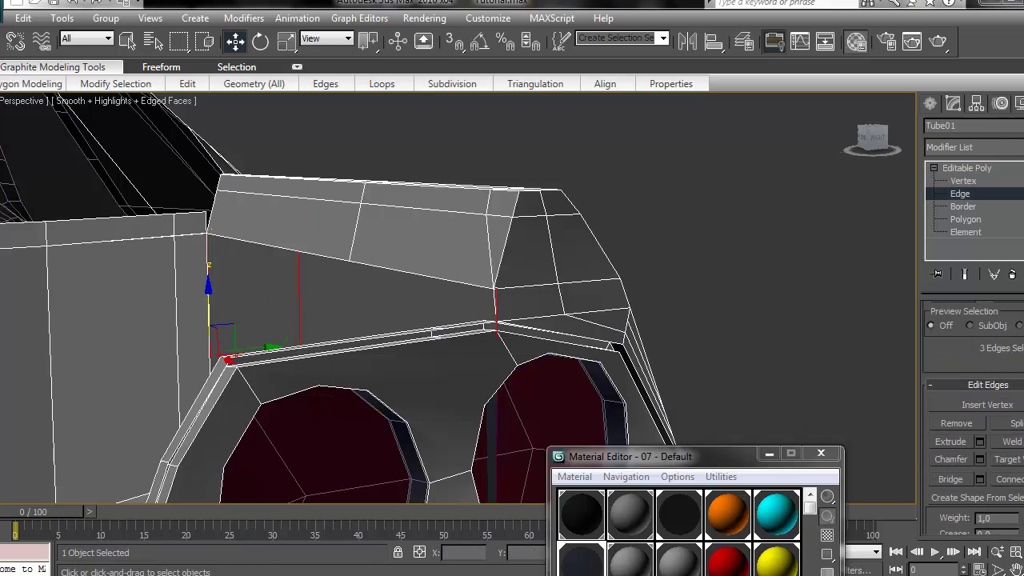
pyautogui.click(1023, 480)
pyautogui.click(514, 357)
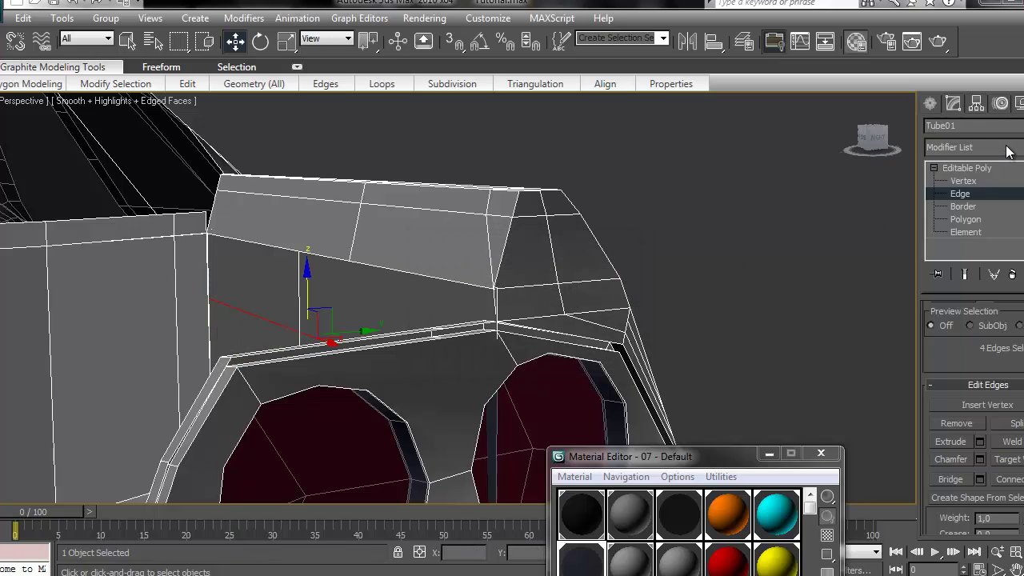
# Examine the red-side boot wall and its joint with the tail light frame from inside the boot
pyautogui.click(963, 184)
pyautogui.moveTo(868, 136)
pyautogui.mouseDown()
pyautogui.moveTo(2, 139)
pyautogui.moveTo(867, 140)
pyautogui.mouseUp()
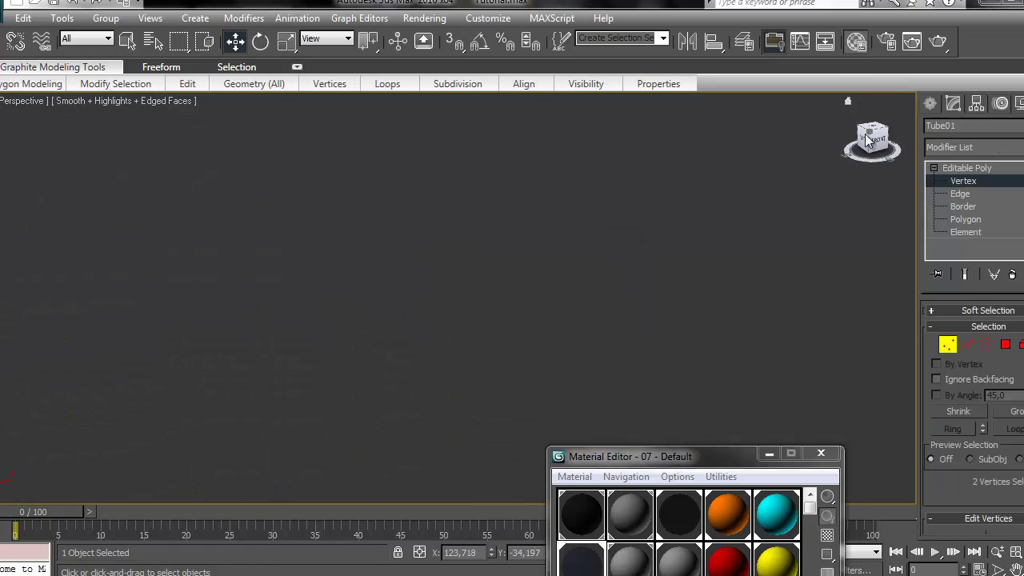
pyautogui.press('z')
pyautogui.scroll(-8, 613, 304)
pyautogui.scroll(2, 475, 267)
pyautogui.moveTo(427, 251); pyautogui.dragTo(540, 353, button='middle')
pyautogui.scroll(5, 540, 354)
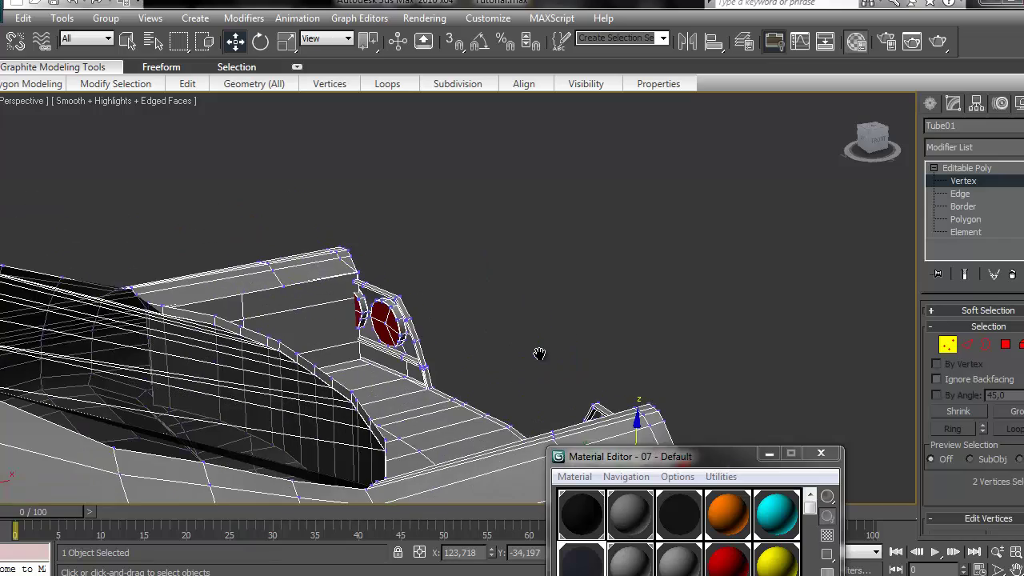
pyautogui.scroll(3, 337, 326)
pyautogui.moveTo(278, 289); pyautogui.dragTo(892, 250, button='middle')
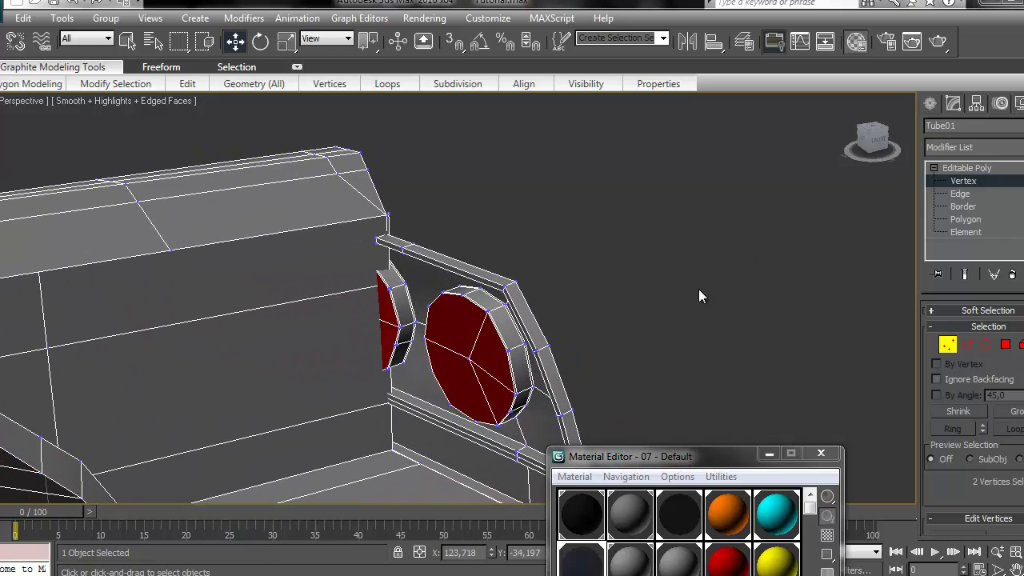
# Move the red-side boot wall's rear edge that crosses the outer red tail light forward along the X axis
pyautogui.click(960, 194)
pyautogui.click(289, 301)
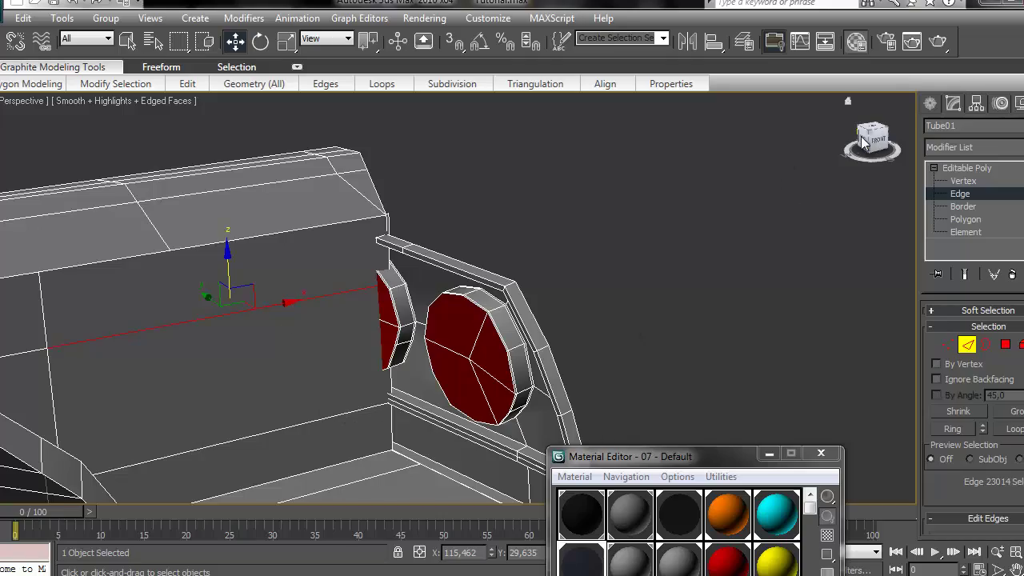
pyautogui.moveTo(870, 138); pyautogui.dragTo(698, 144)
pyautogui.moveTo(571, 241); pyautogui.dragTo(364, 277, button='middle')
pyautogui.moveTo(874, 132); pyautogui.dragTo(786, 132)
pyautogui.press('z')
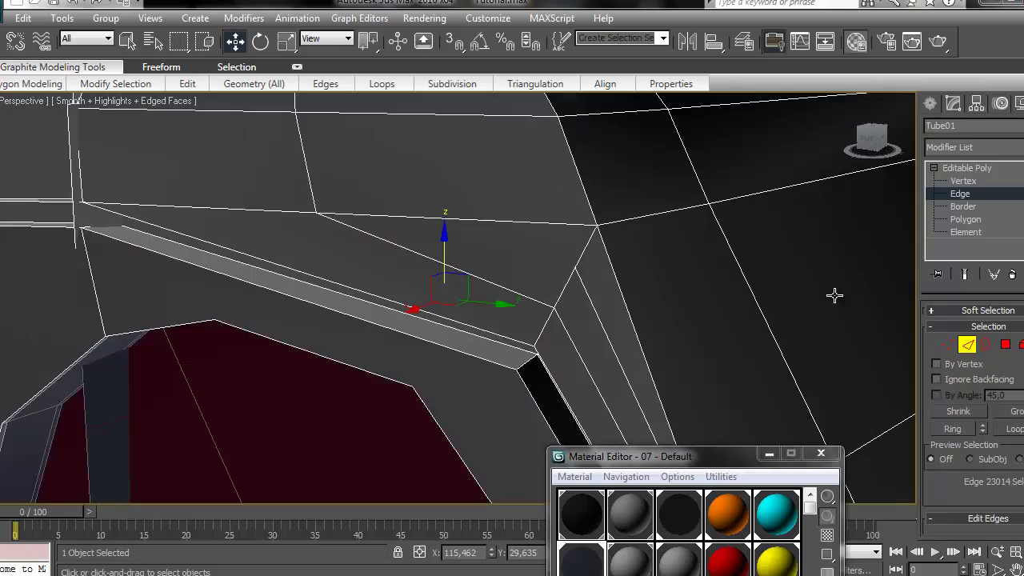
pyautogui.scroll(-2, 507, 300)
pyautogui.moveTo(505, 299); pyautogui.dragTo(520, 243, button='middle')
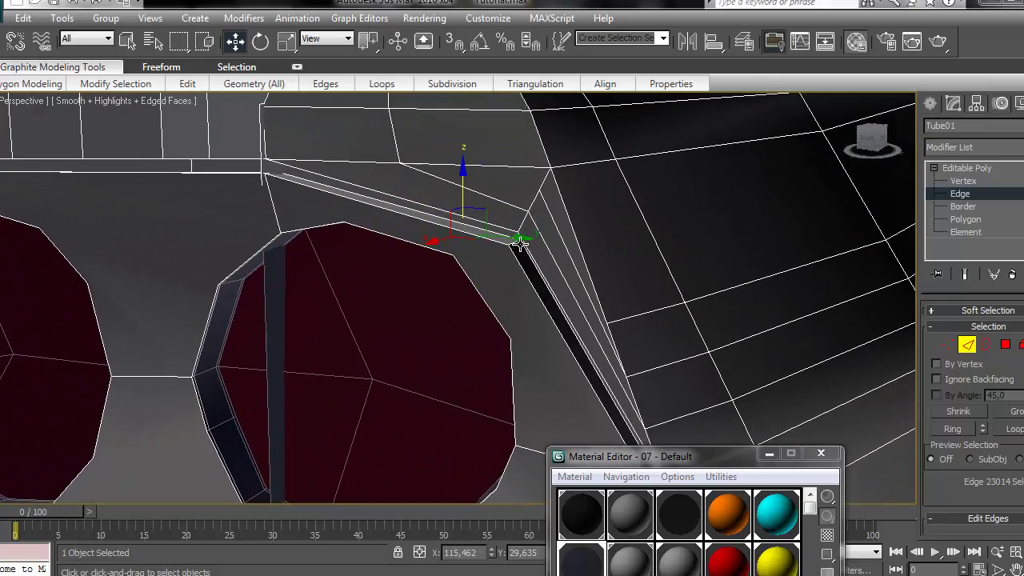
pyautogui.click(265, 309)
pyautogui.moveTo(355, 266); pyautogui.dragTo(376, 113, button='middle')
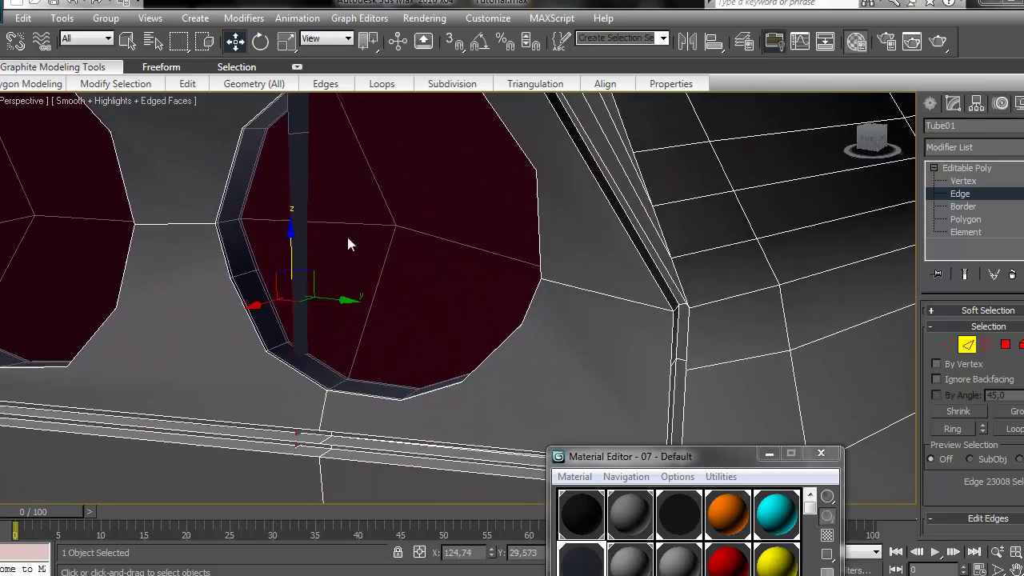
pyautogui.moveTo(254, 304); pyautogui.dragTo(285, 301)
# Examine the boot interior on both sides in plain shading with the edge display turned off
pyautogui.scroll(-10, 360, 336)
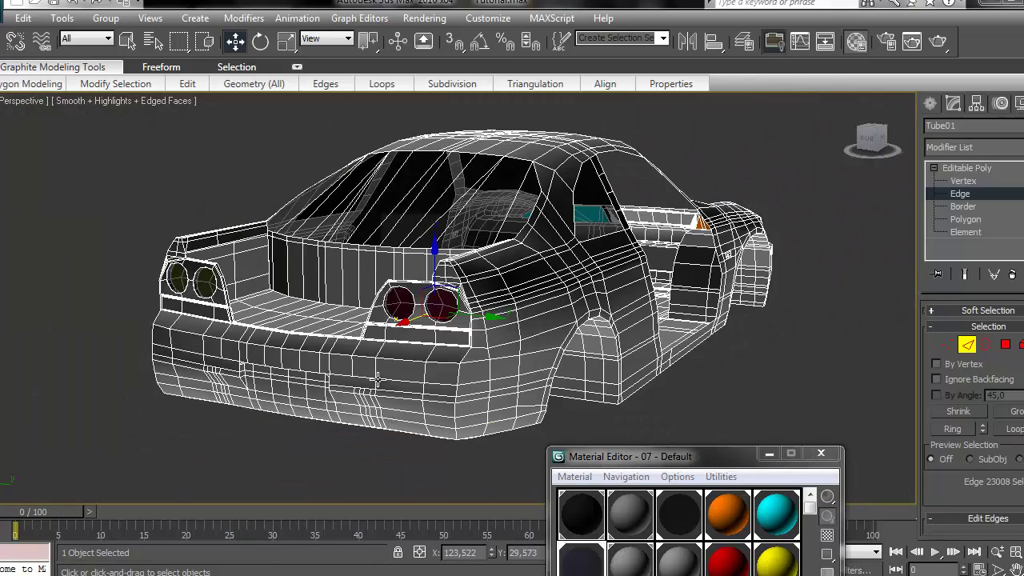
pyautogui.moveTo(873, 144); pyautogui.dragTo(833, 155)
pyautogui.moveTo(538, 243); pyautogui.dragTo(535, 265, button='middle')
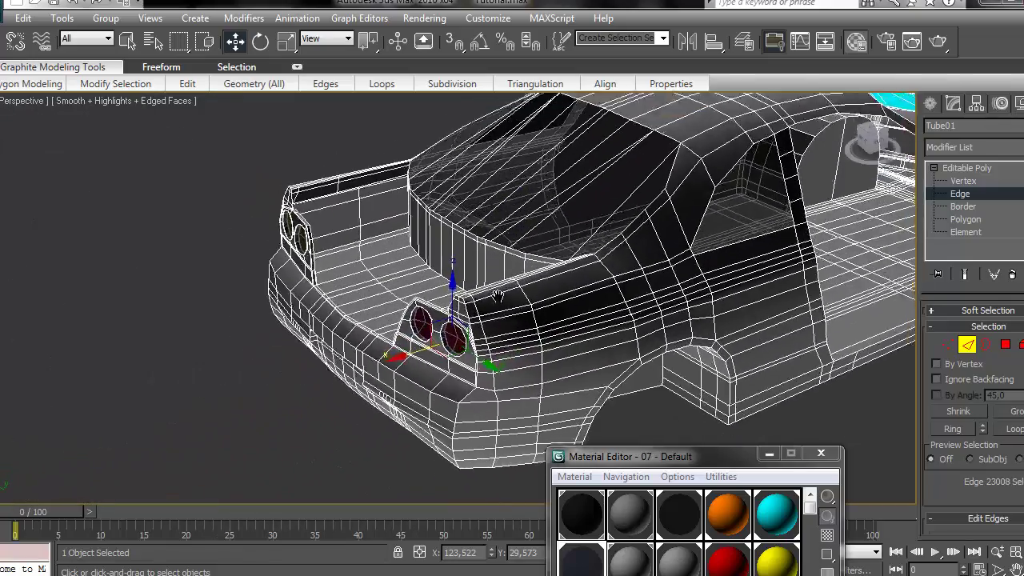
pyautogui.scroll(3, 458, 288)
pyautogui.press('F4')
pyautogui.keyDown('alt'); pyautogui.moveTo(920, 126); pyautogui.dragTo(740, 202, button='middle'); pyautogui.keyUp('alt')
pyautogui.scroll(-3, 788, 168)
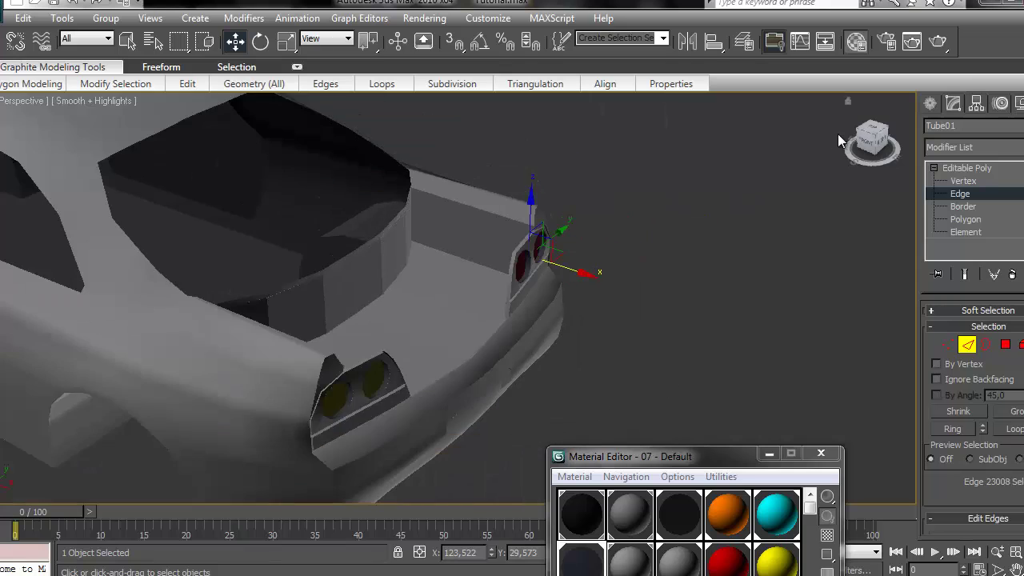
pyautogui.keyDown('alt'); pyautogui.moveTo(838, 134); pyautogui.dragTo(870, 160, button='middle'); pyautogui.keyUp('alt')
# Unhide all the car's parts and leave edge editing on the body
pyautogui.rightClick(802, 249)
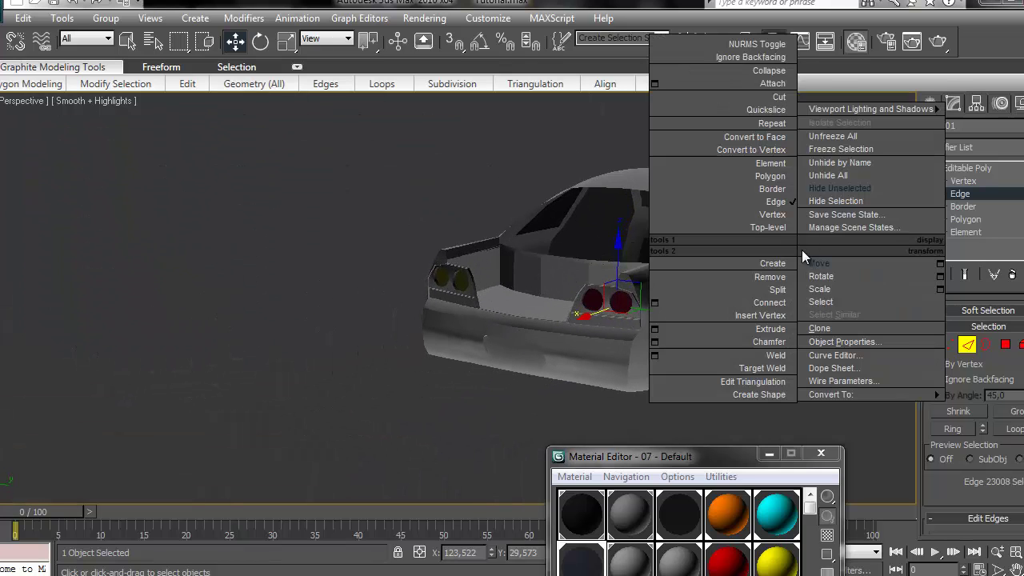
pyautogui.click(847, 178)
pyautogui.moveTo(604, 230); pyautogui.dragTo(482, 219, button='middle')
pyautogui.scroll(-1, 551, 216)
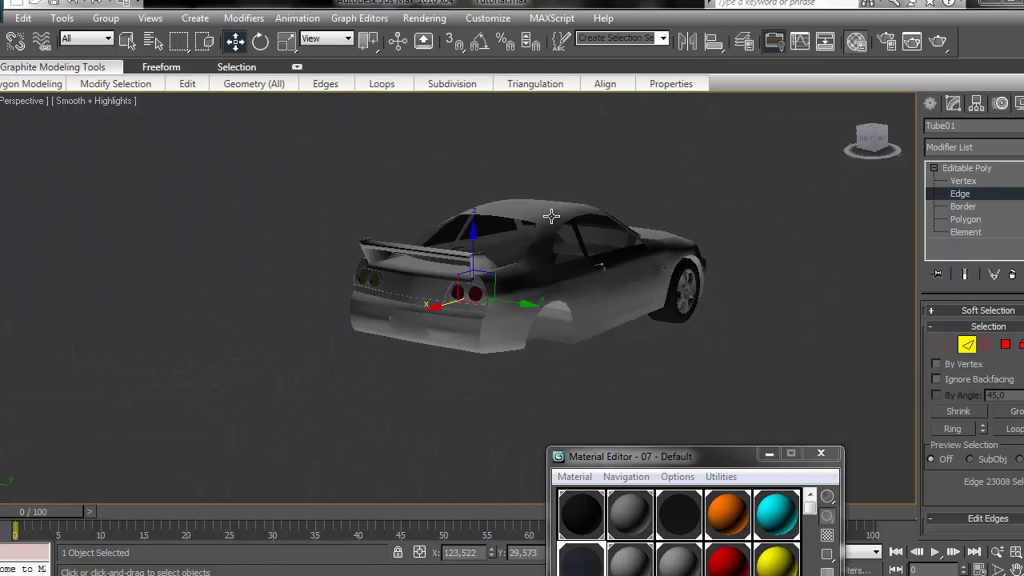
pyautogui.scroll(2, 574, 264)
pyautogui.scroll(-1, 841, 179)
pyautogui.moveTo(869, 142); pyautogui.dragTo(717, 143)
pyautogui.moveTo(832, 276); pyautogui.dragTo(317, 198, button='middle')
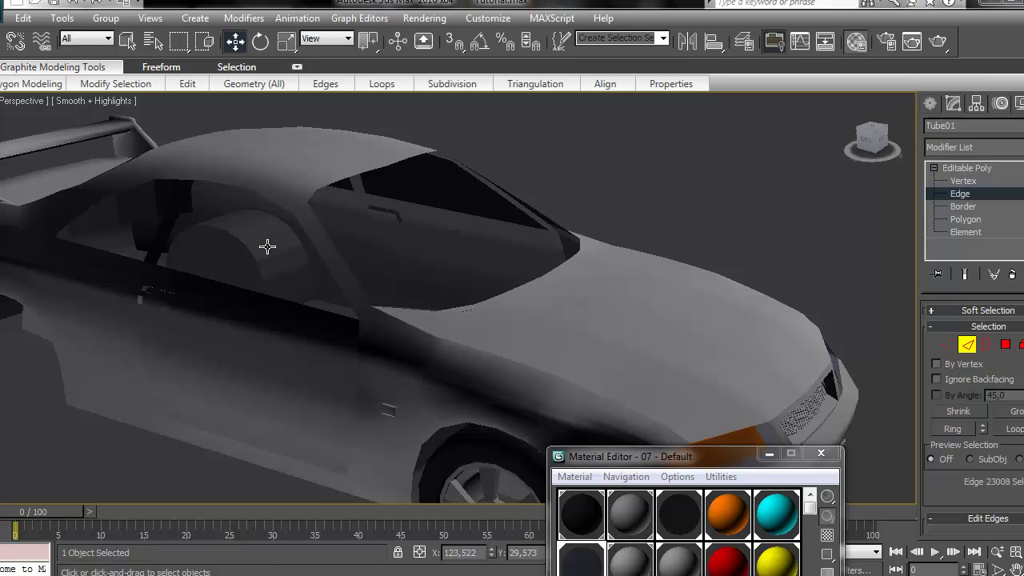
pyautogui.click(300, 163)
pyautogui.click(930, 104)
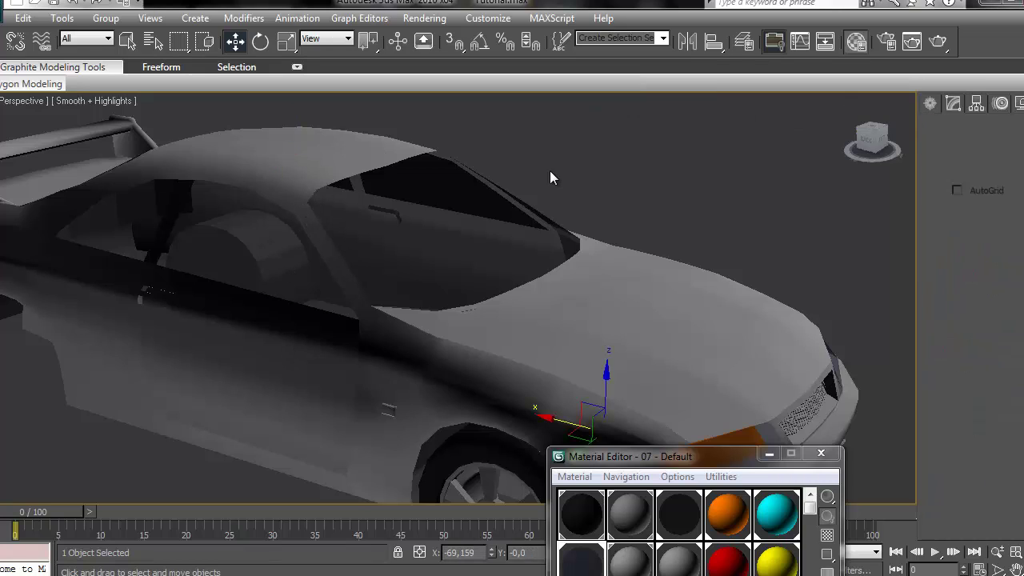
pyautogui.rightClick(295, 192)
pyautogui.click(342, 122)
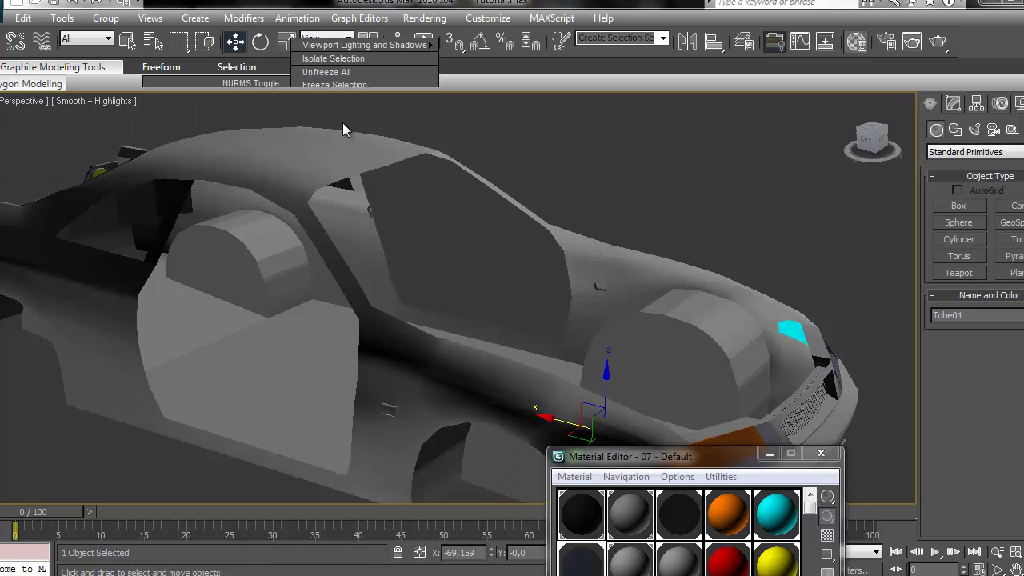
pyautogui.moveTo(342, 122); pyautogui.dragTo(565, 206, button='middle')
pyautogui.scroll(-4, 621, 236)
pyautogui.moveTo(873, 139); pyautogui.dragTo(841, 163)
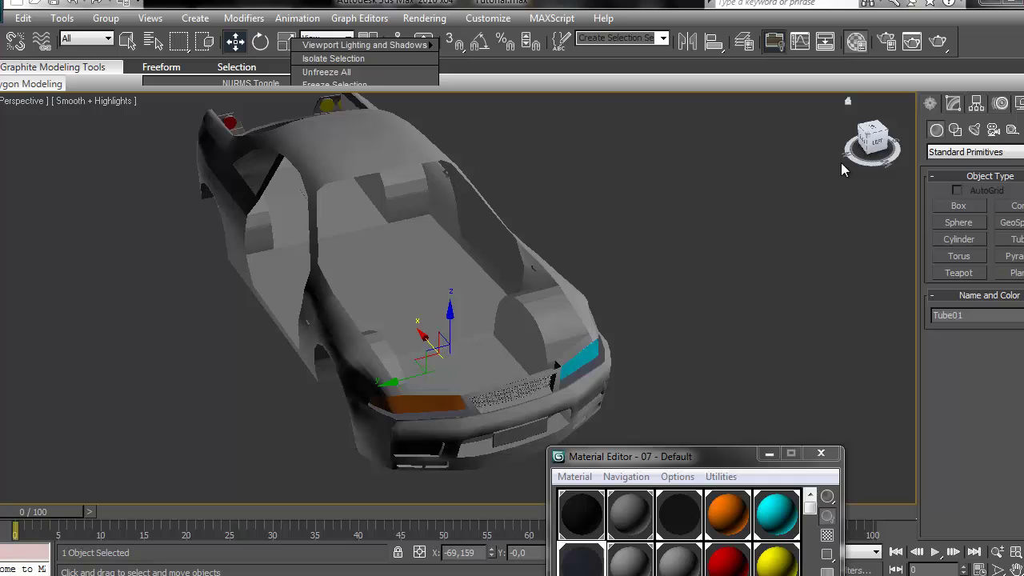
pyautogui.rightClick(616, 292)
pyautogui.click(662, 207)
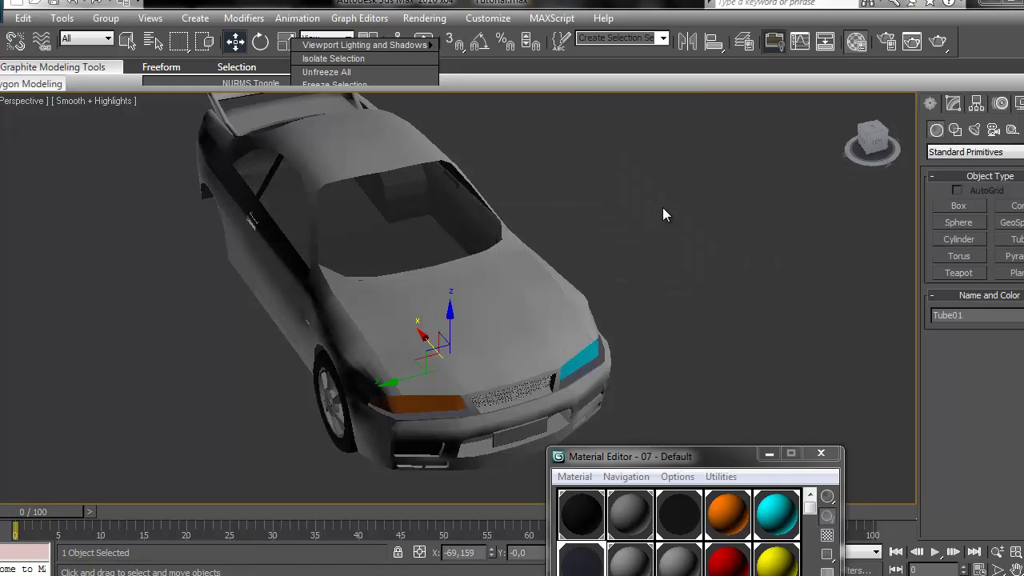
# Hide the bonnet, and attach the engine bay's inner panels to the car body with edged faces displayed
pyautogui.rightClick(501, 325)
pyautogui.click(557, 278)
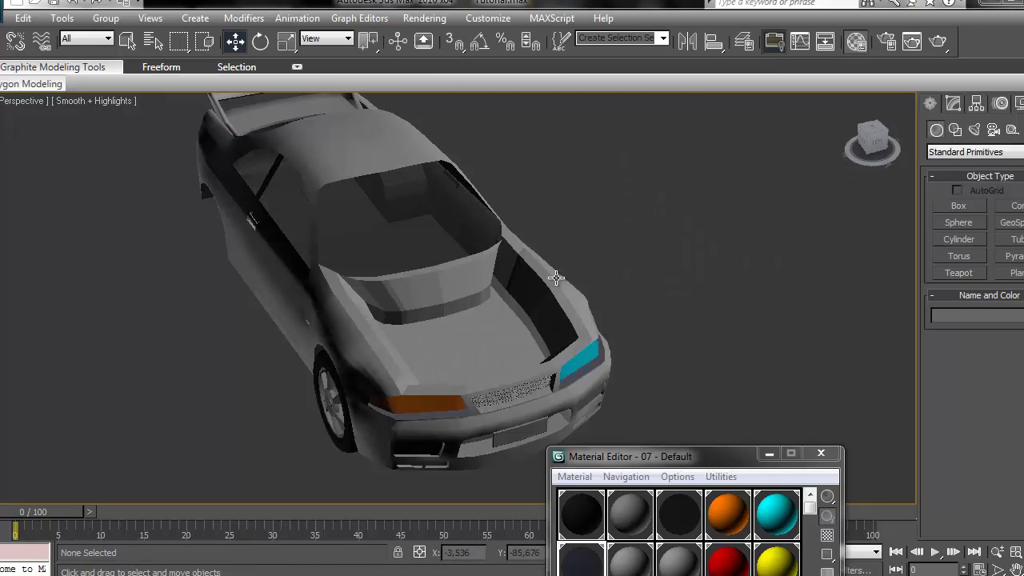
pyautogui.click(506, 322)
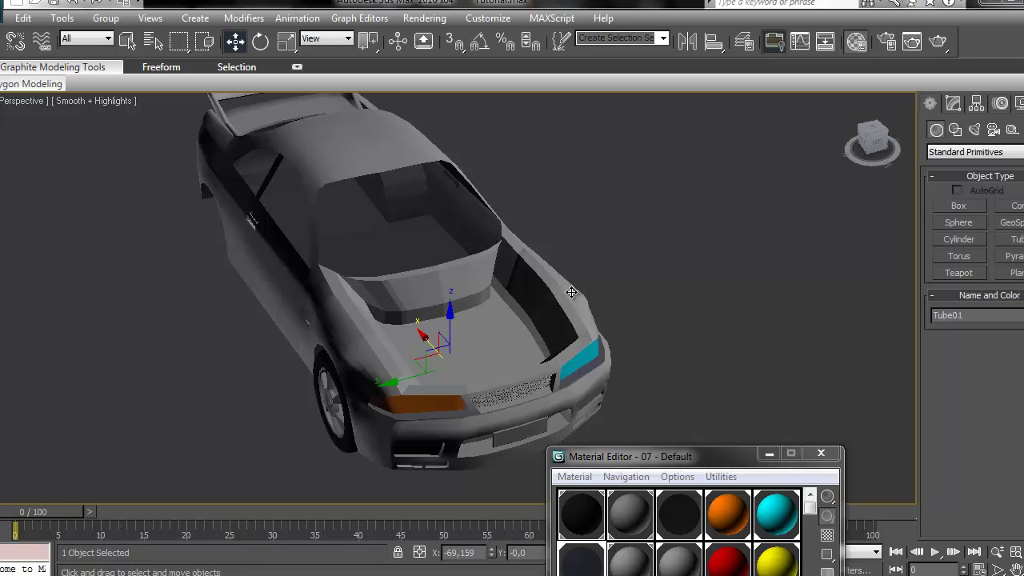
pyautogui.press('F4')
pyautogui.click(953, 104)
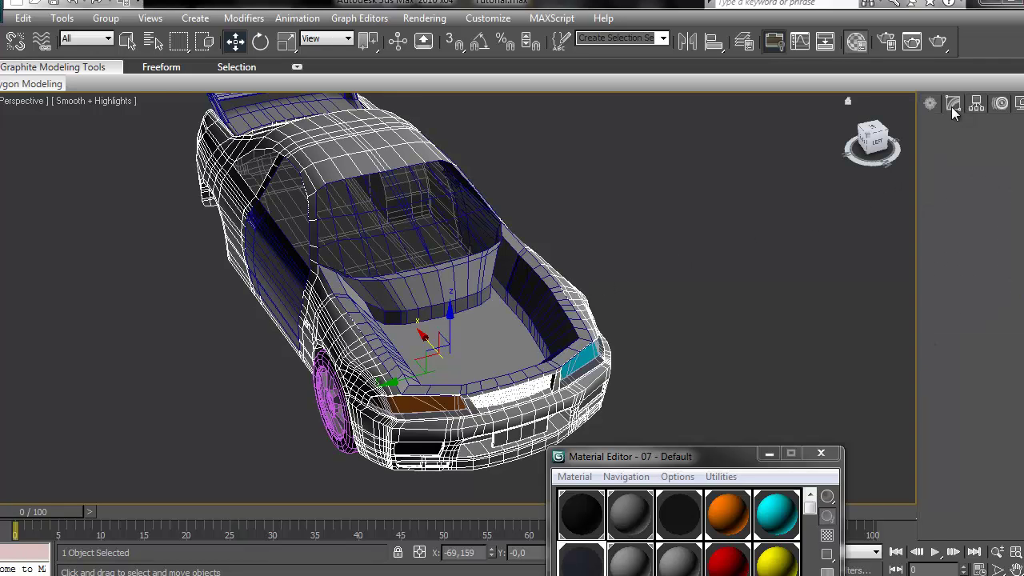
pyautogui.scroll(-3, 964, 420)
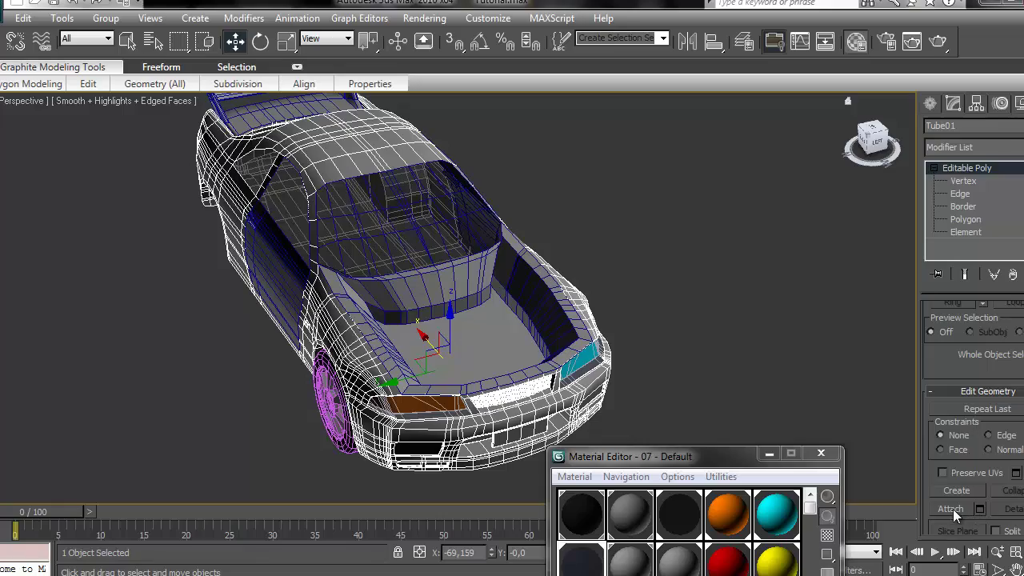
pyautogui.click(952, 509)
pyautogui.click(480, 314)
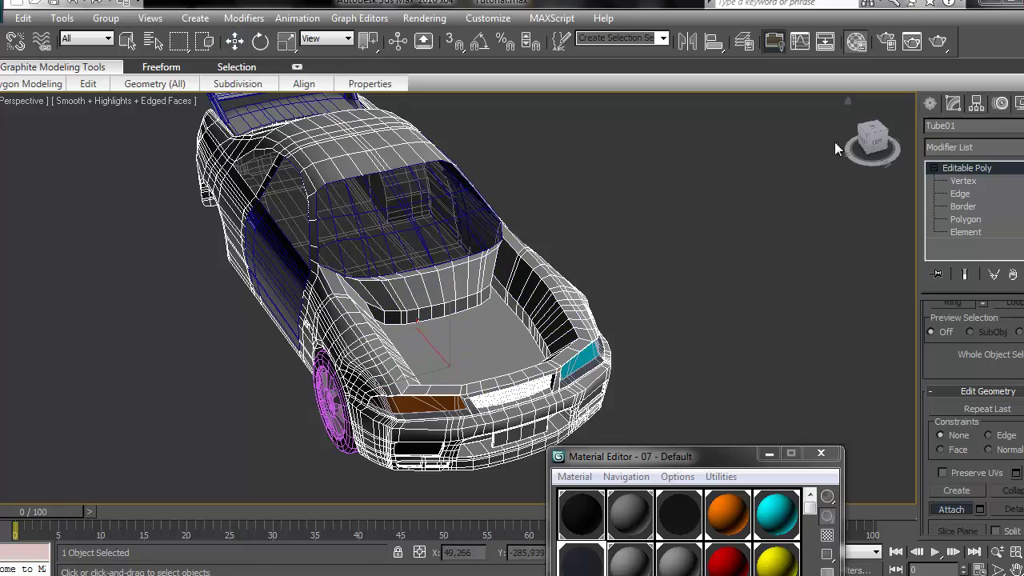
pyautogui.moveTo(868, 143)
pyautogui.mouseDown()
pyautogui.moveTo(83, 121)
pyautogui.moveTo(874, 133)
pyautogui.mouseUp()
pyautogui.click(926, 103)
# Hide every object except the car body, turn off the edge display and save the scene
pyautogui.rightClick(492, 304)
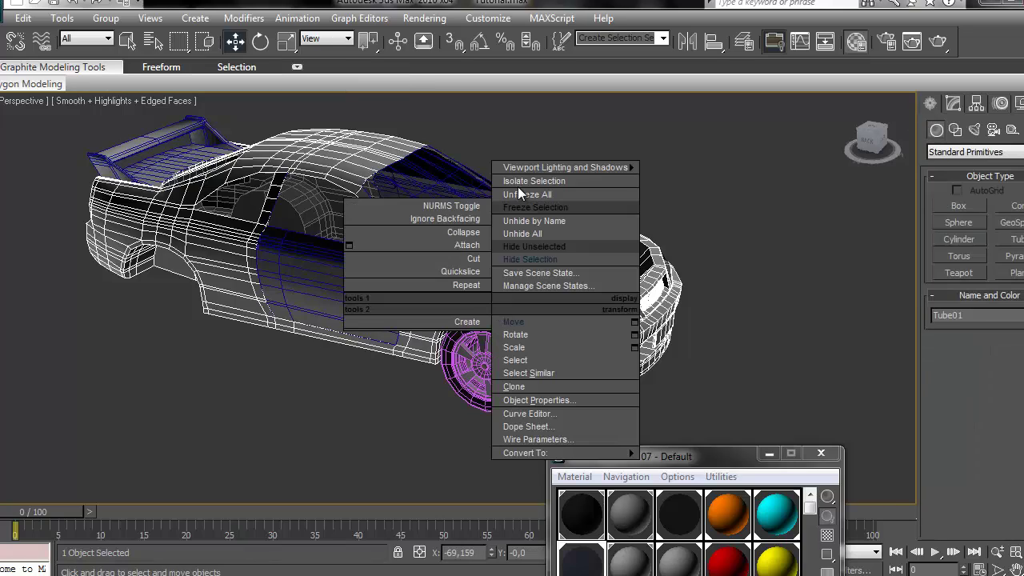
pyautogui.click(549, 246)
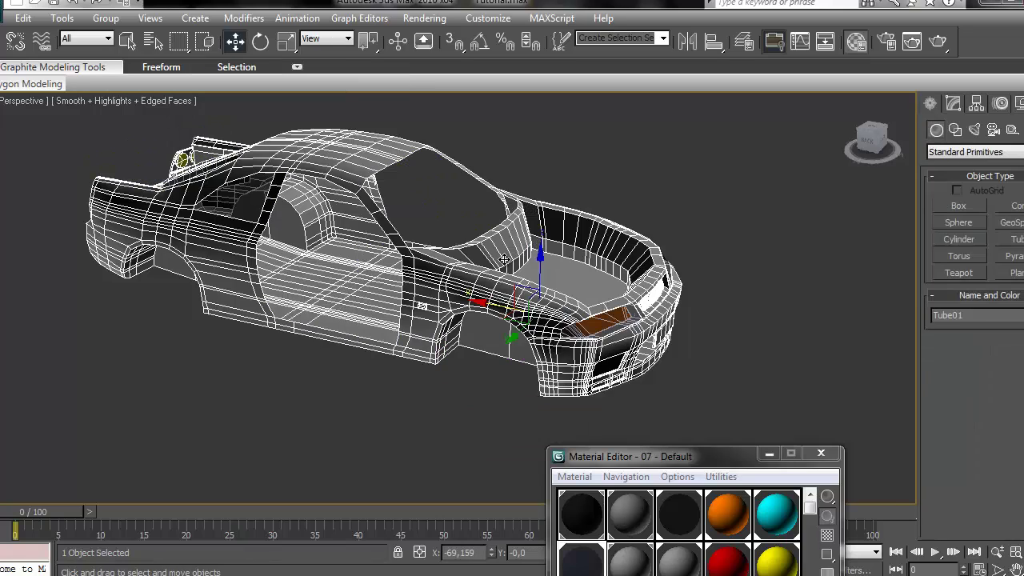
pyautogui.moveTo(504, 258); pyautogui.dragTo(631, 265, button='middle')
pyautogui.moveTo(872, 140); pyautogui.dragTo(724, 141)
pyautogui.press('F4')
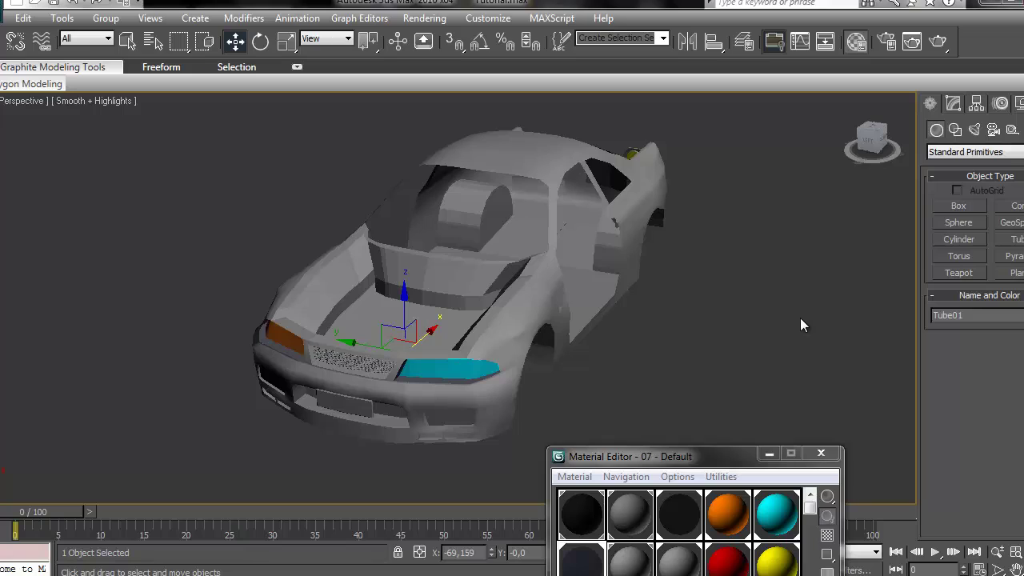
pyautogui.hotkey('ctrl', 's')
# Merge interior.max from the Desktop folder into the current scene
pyautogui.press('super+e')
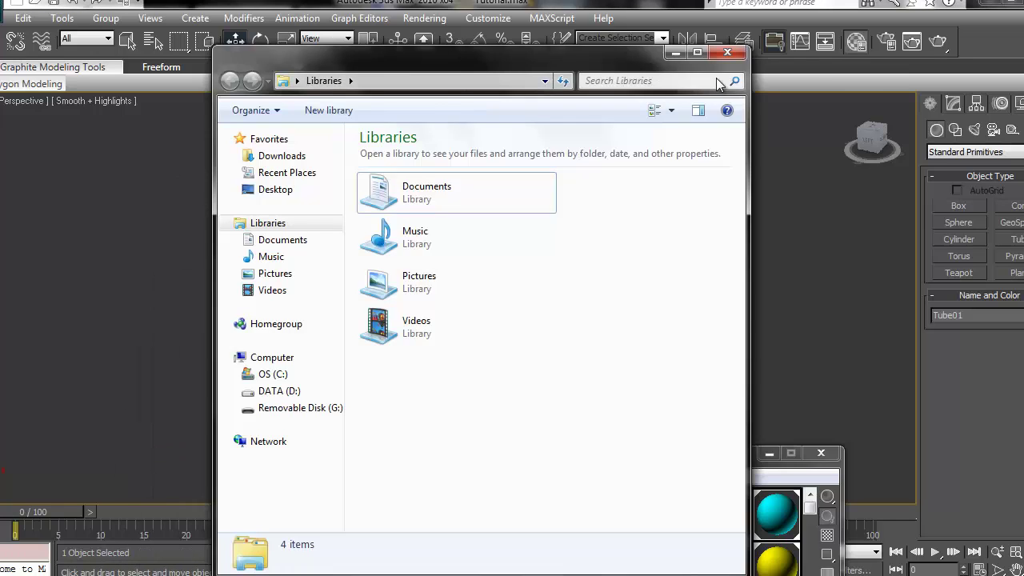
pyautogui.moveTo(630, 63); pyautogui.dragTo(861, 64)
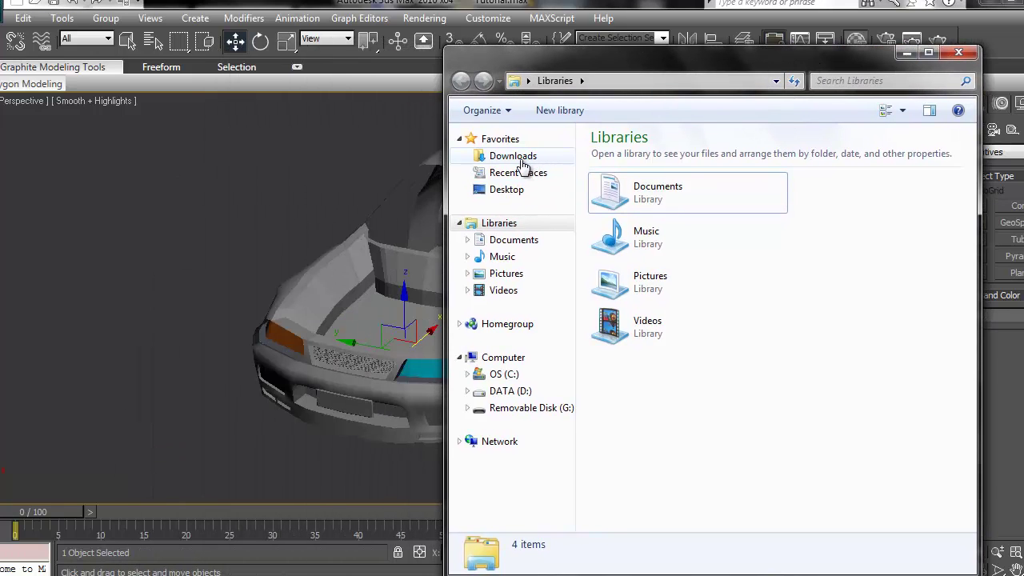
pyautogui.click(513, 193)
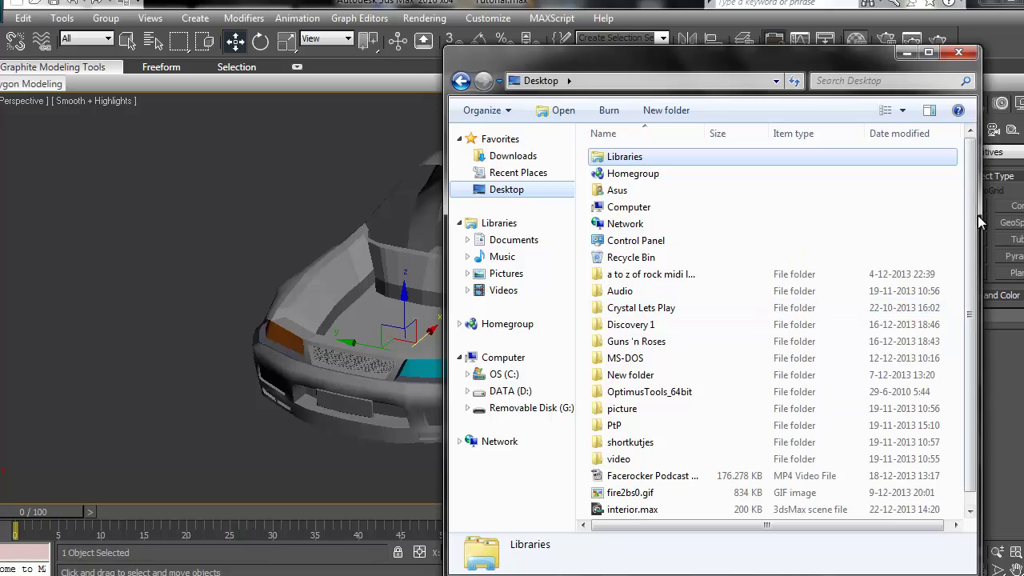
pyautogui.scroll(-1, 973, 278)
pyautogui.click(732, 493)
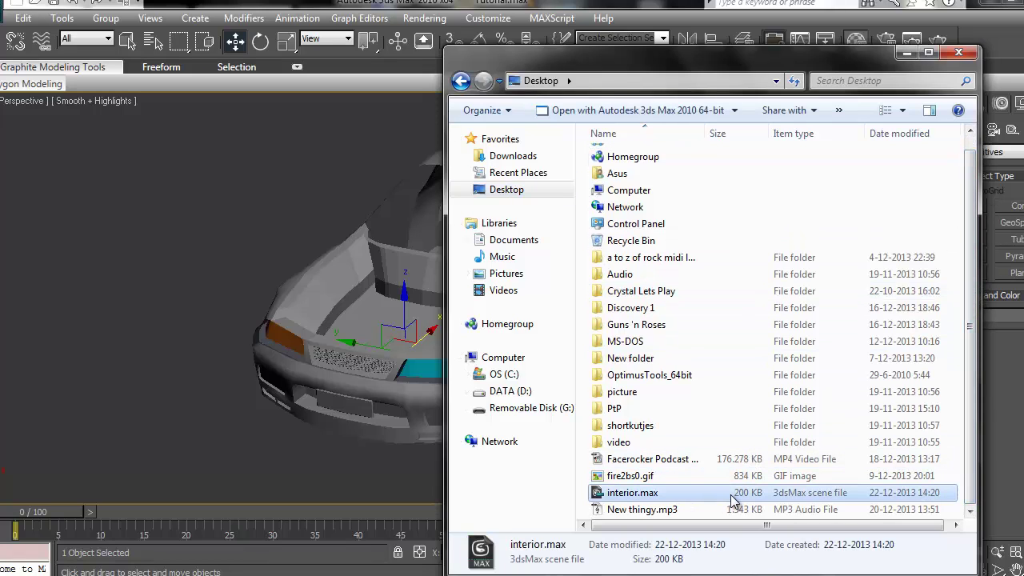
pyautogui.moveTo(260, 284); pyautogui.dragTo(145, 216)
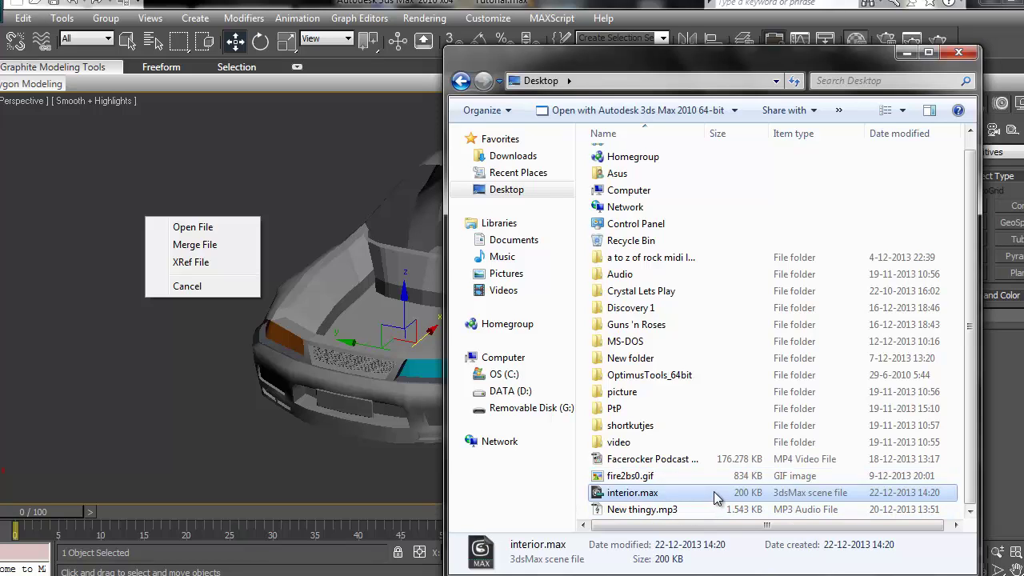
pyautogui.click(209, 244)
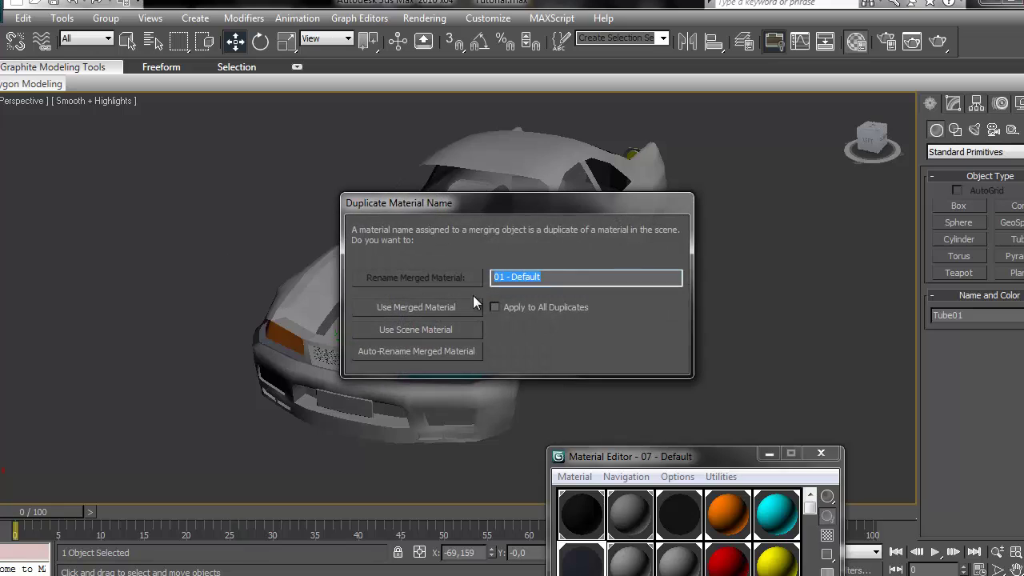
# Rename the merged duplicate material as interior
pyautogui.moveTo(536, 217); pyautogui.dragTo(575, 226)
pyautogui.write('interior')
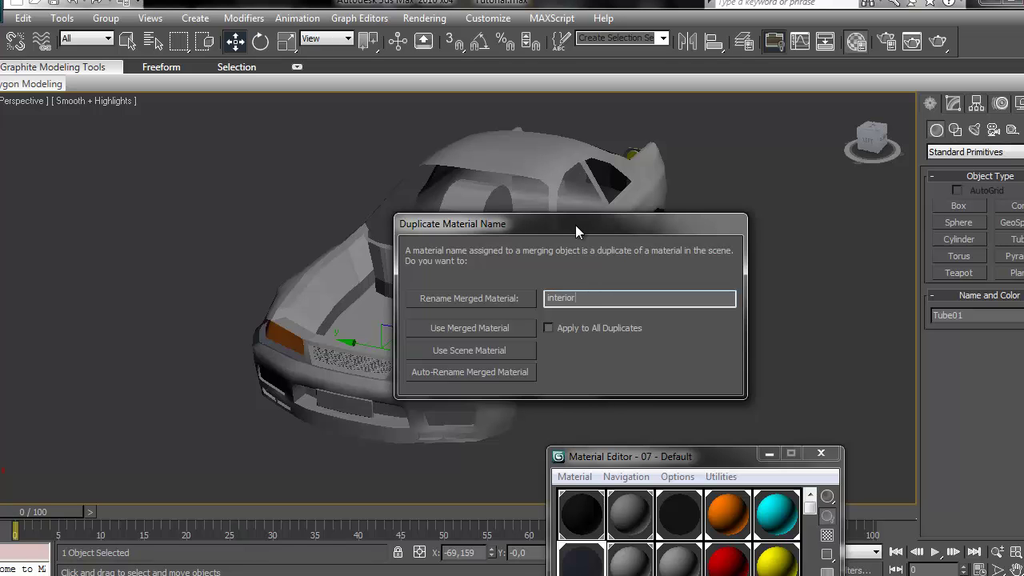
pyautogui.press('Return')
# Rotate the two merged interior objects about the Z axis to line them up with the car's length
pyautogui.keyDown('alt'); pyautogui.moveTo(576, 225); pyautogui.dragTo(735, 217, button='middle'); pyautogui.keyUp('alt')
pyautogui.press('w')
pyautogui.scroll(-5, 735, 217)
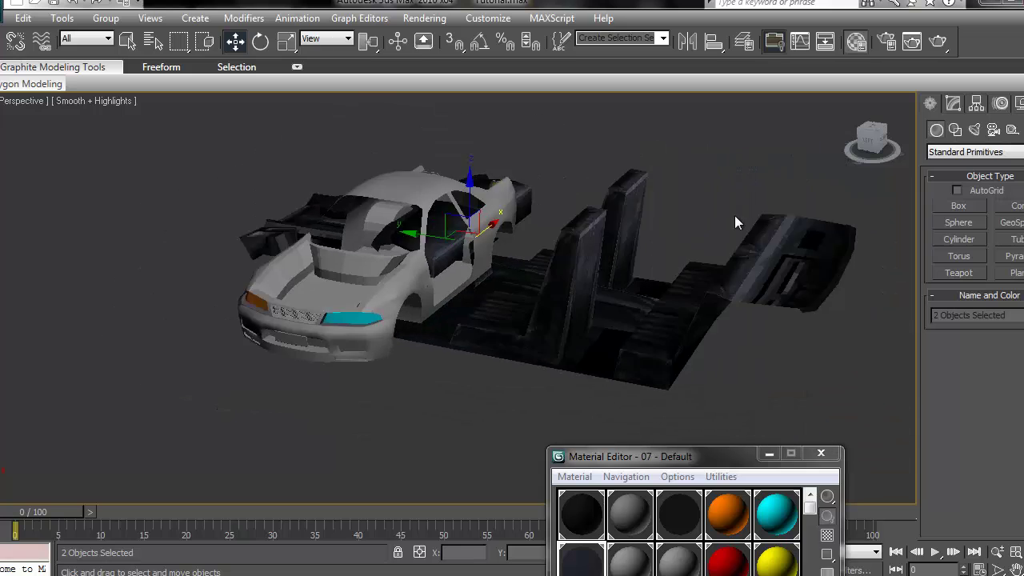
pyautogui.moveTo(864, 147); pyautogui.dragTo(900, 153)
pyautogui.click(261, 42)
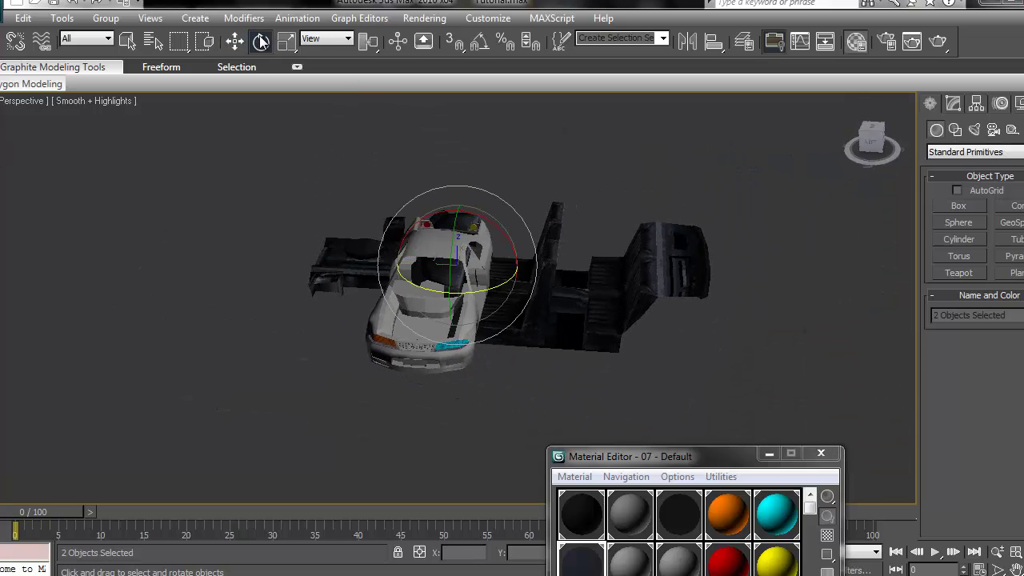
pyautogui.moveTo(470, 280); pyautogui.dragTo(625, 248)
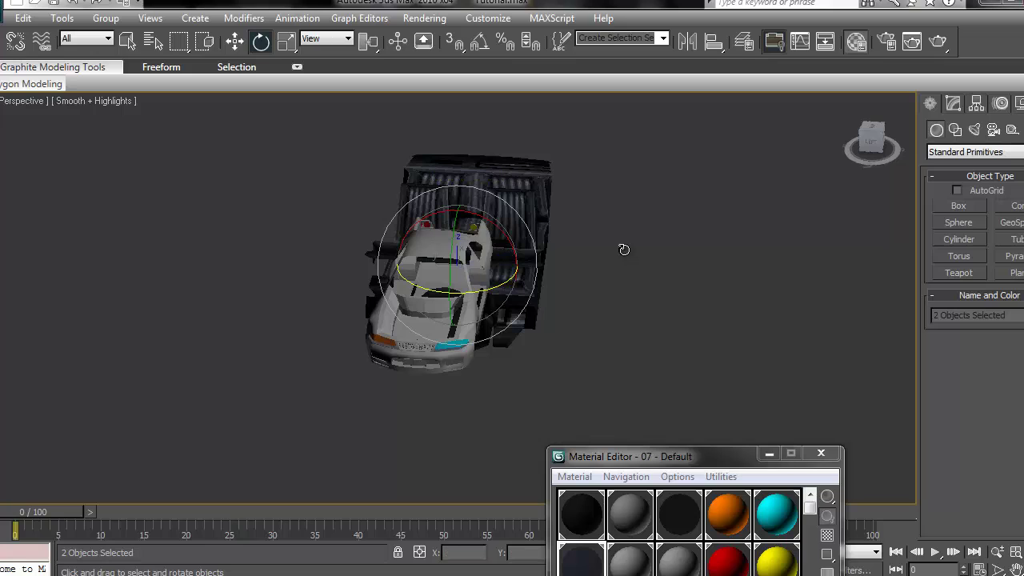
# Set the Z rotation of the interior and of the engine to exactly 90 degrees each
pyautogui.moveTo(634, 462); pyautogui.dragTo(808, 331)
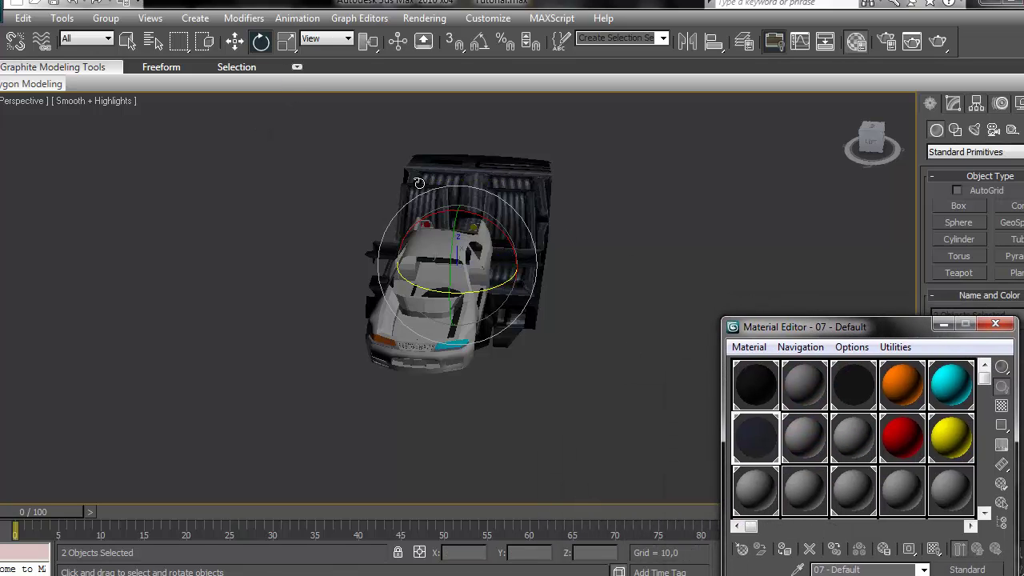
pyautogui.click(510, 222)
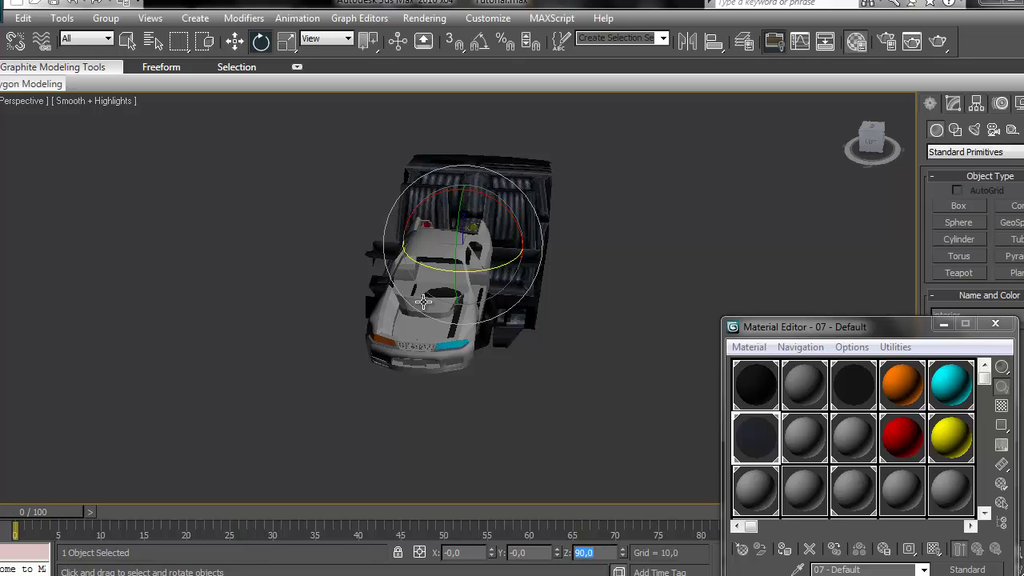
pyautogui.keyDown('alt'); pyautogui.moveTo(501, 325); pyautogui.dragTo(468, 327, button='middle'); pyautogui.keyUp('alt')
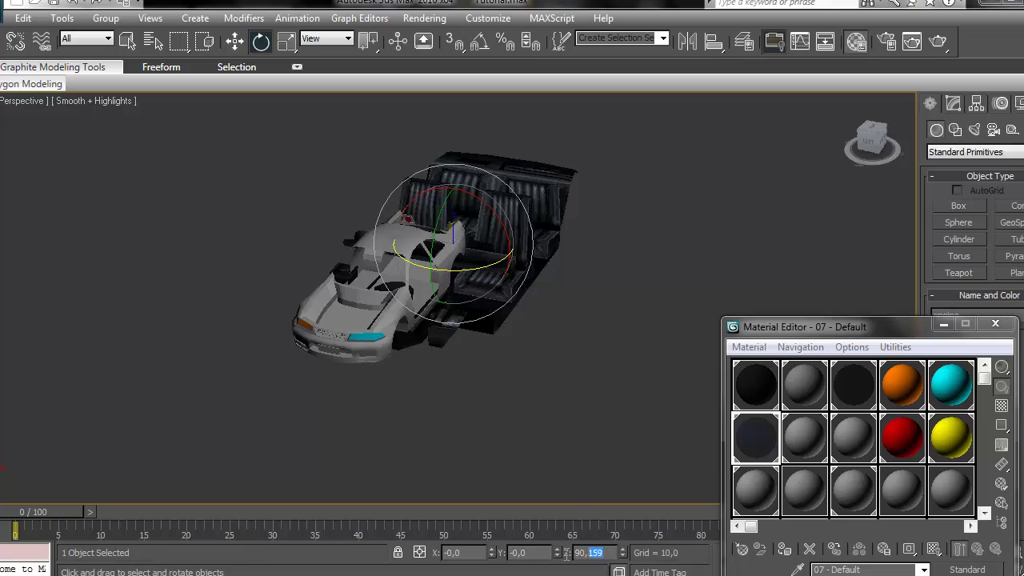
pyautogui.press('Return')
# Centre the pivot points of the interior and engine on their own geometry
pyautogui.keyDown('ctrl'); pyautogui.click(567, 178); pyautogui.keyUp('ctrl')
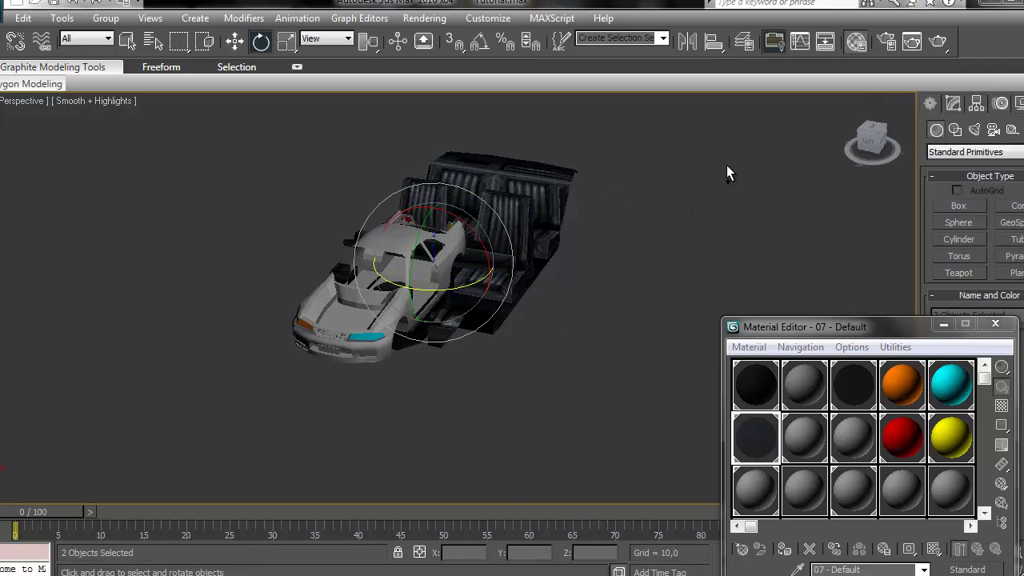
pyautogui.click(978, 105)
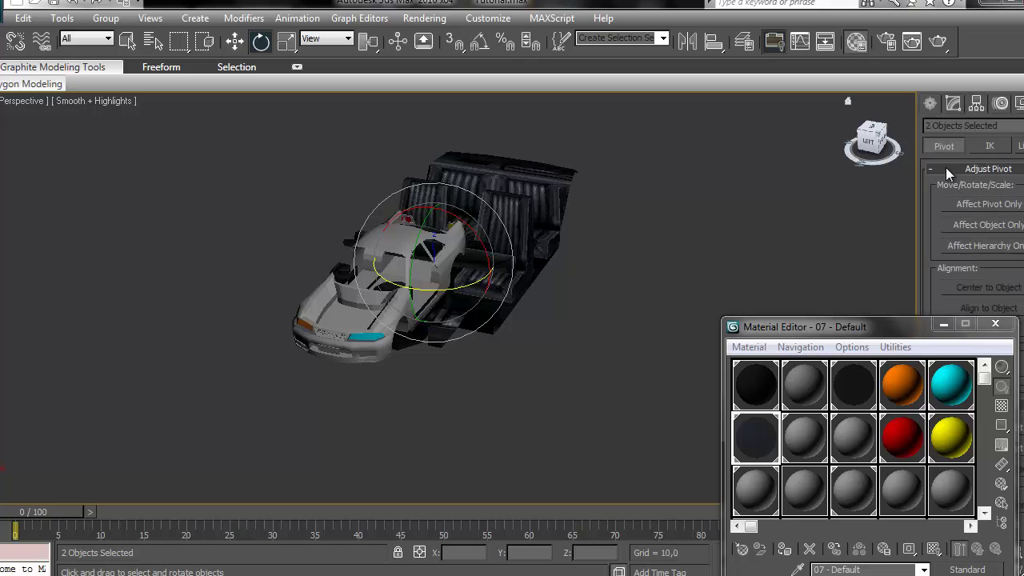
pyautogui.moveTo(818, 330); pyautogui.dragTo(657, 333)
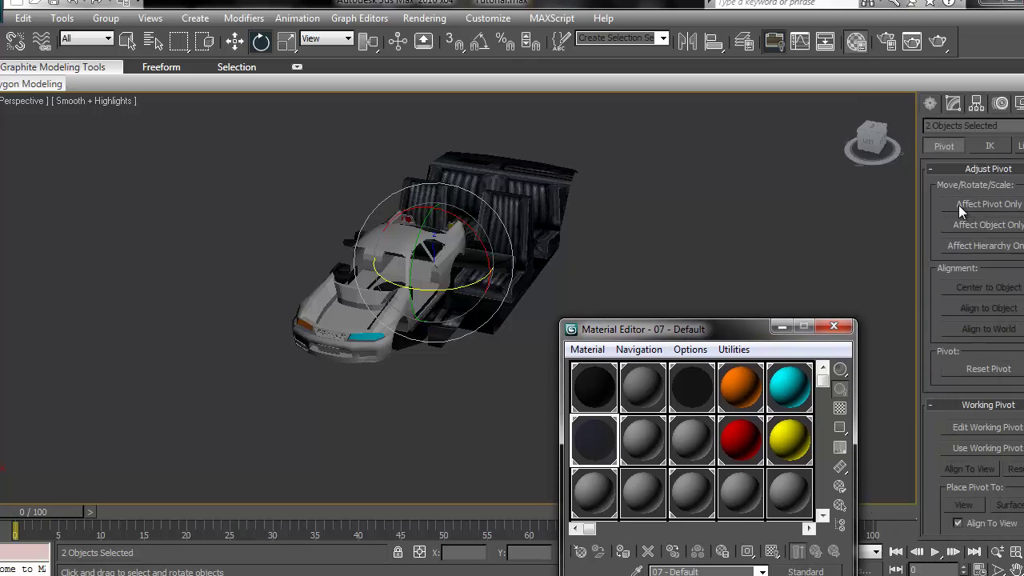
pyautogui.click(973, 206)
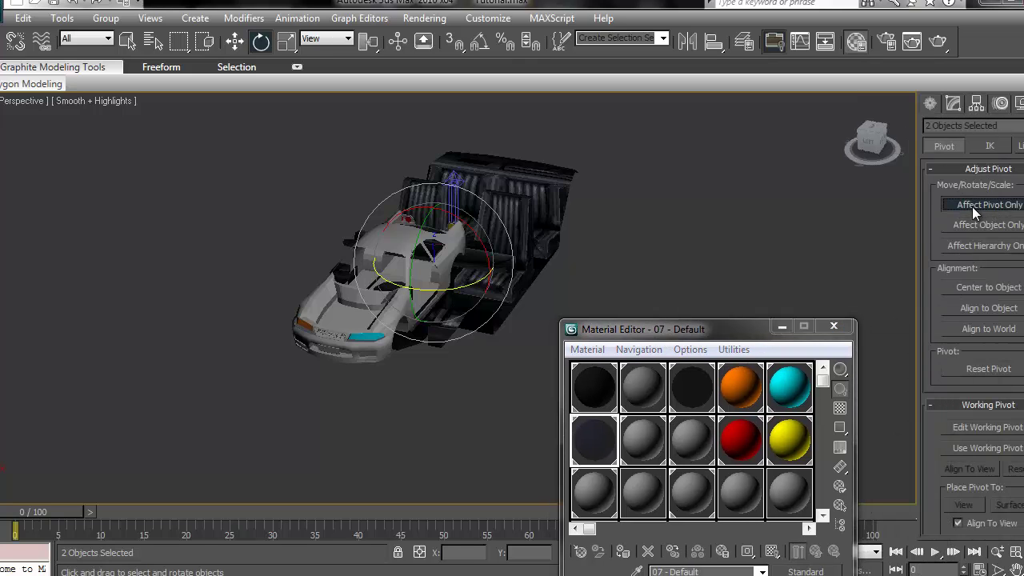
pyautogui.click(970, 290)
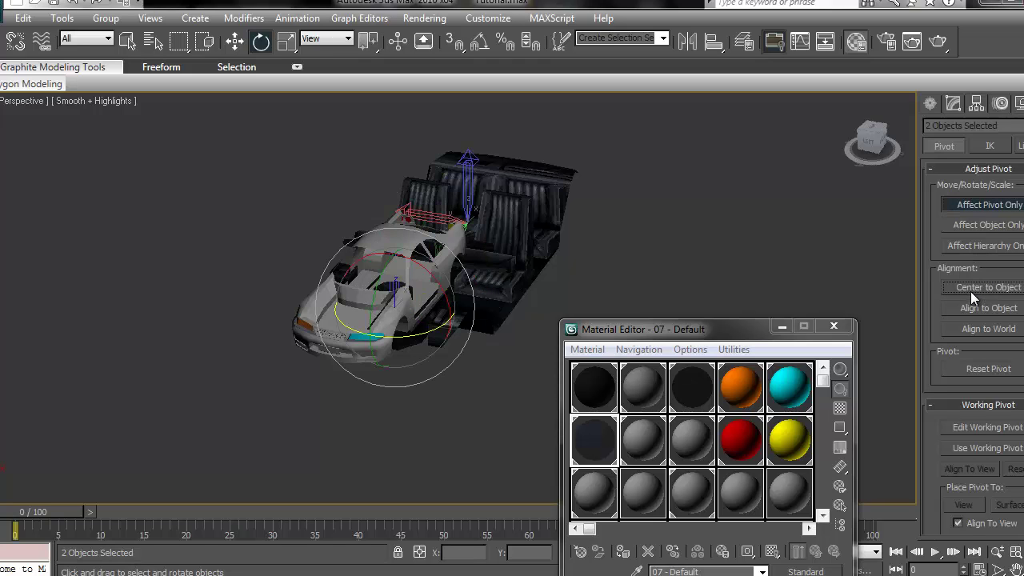
pyautogui.click(996, 207)
pyautogui.click(930, 104)
pyautogui.click(641, 223)
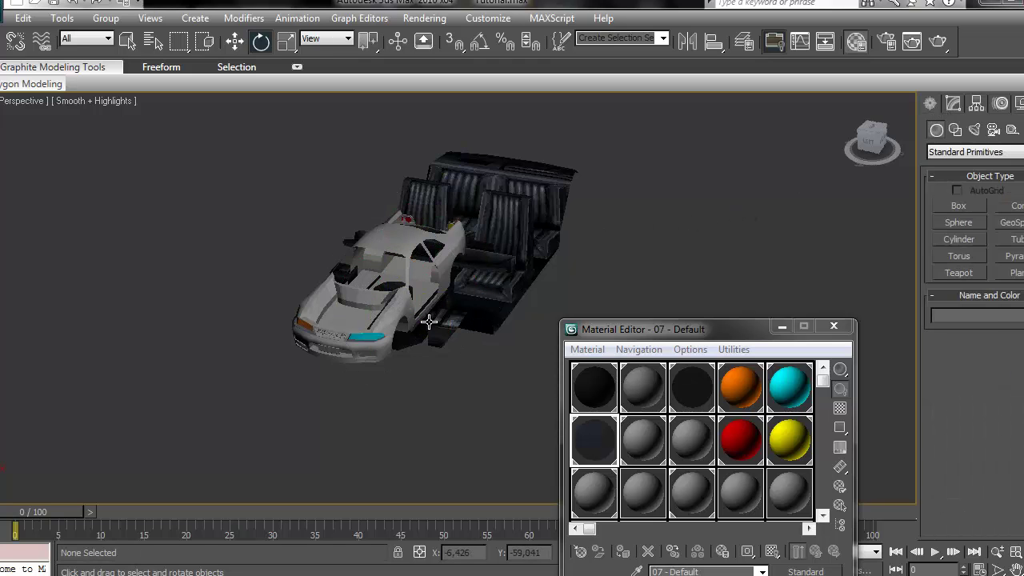
# Move the interior and the engine out of the car body to separate spots beside it
pyautogui.click(549, 214)
pyautogui.click(229, 44)
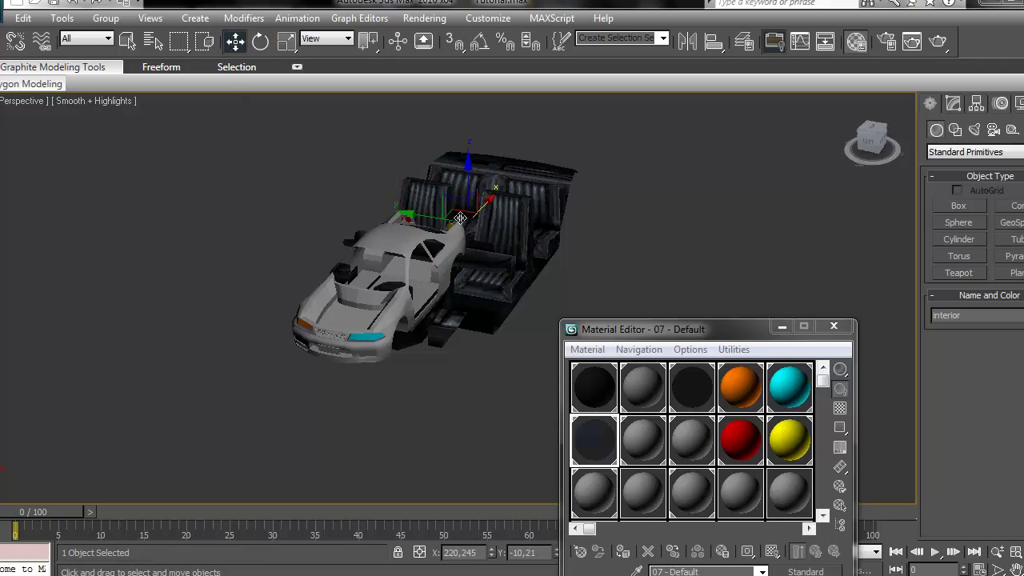
pyautogui.moveTo(448, 218); pyautogui.dragTo(428, 340)
pyautogui.click(428, 340)
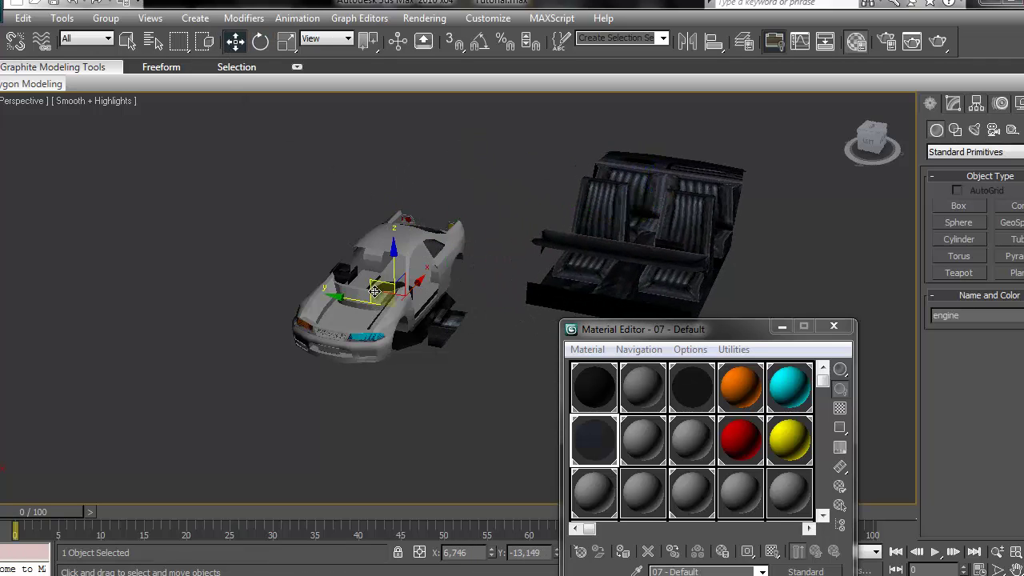
pyautogui.moveTo(365, 293); pyautogui.dragTo(432, 370)
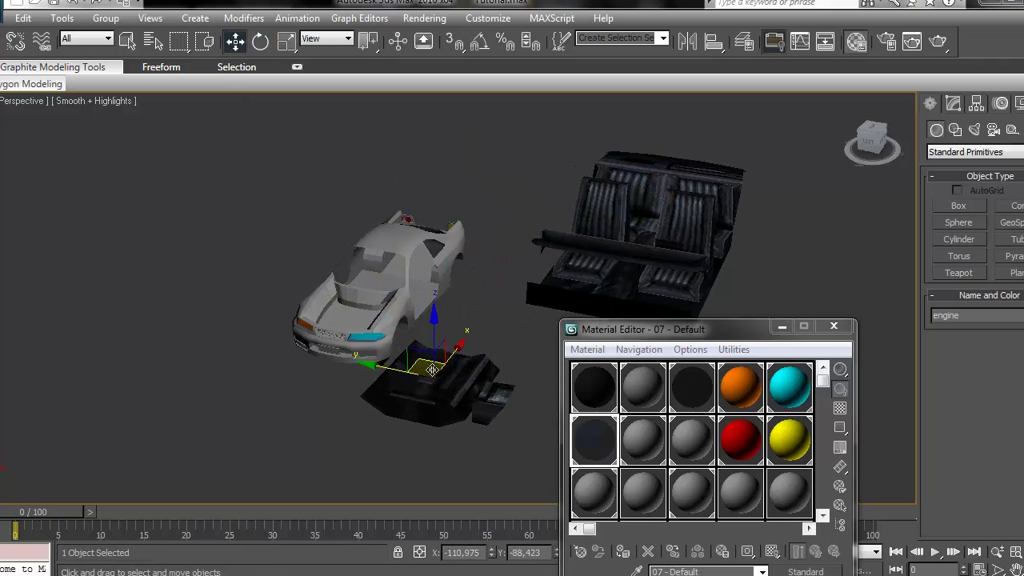
# Position the engine at the car's front in an orthographic front-on view and scale it uniformly to about 52 percent
pyautogui.click(869, 141)
pyautogui.scroll(3, 625, 192)
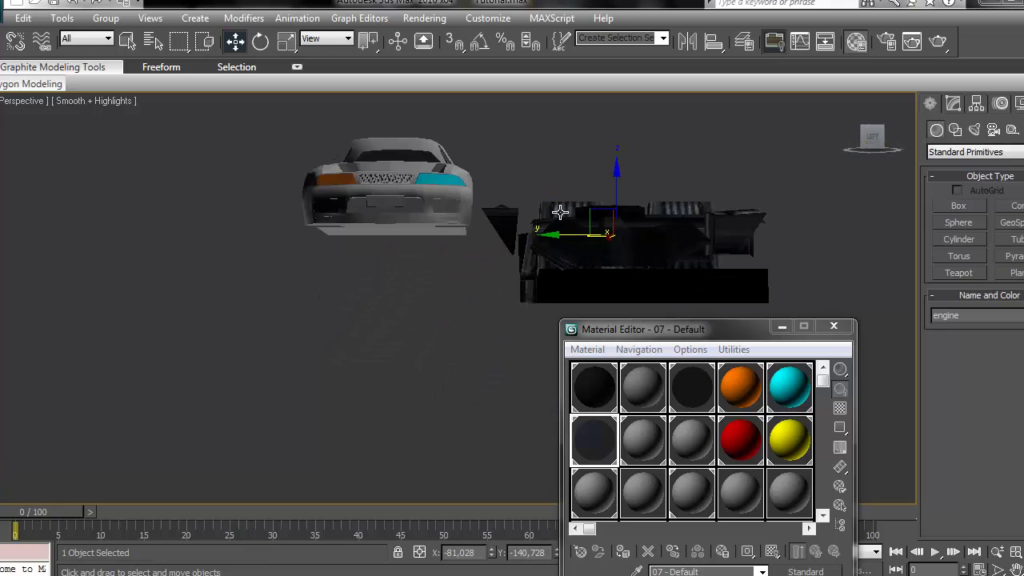
pyautogui.press('u')
pyautogui.moveTo(575, 253); pyautogui.dragTo(603, 273, button='middle')
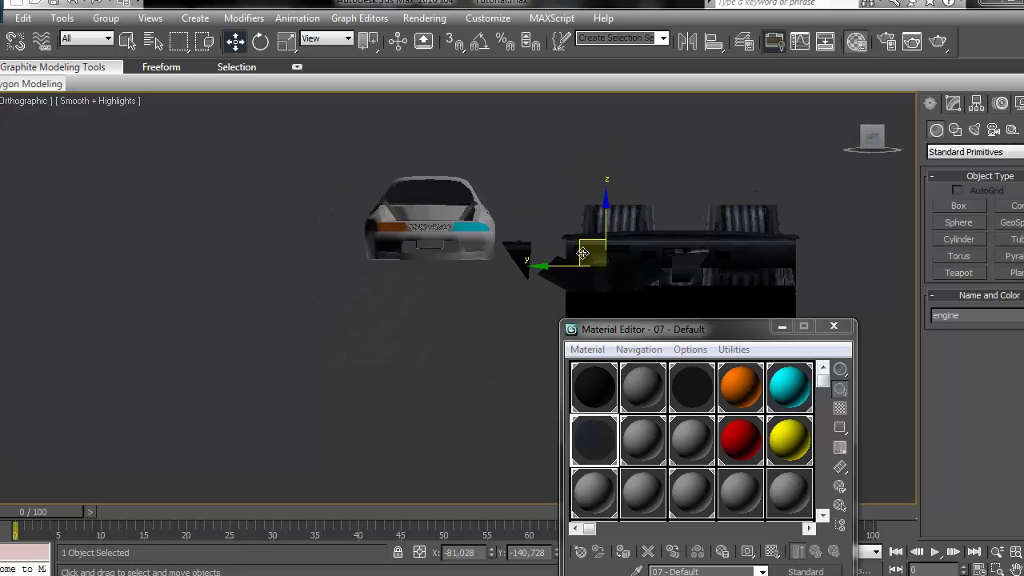
pyautogui.moveTo(581, 252); pyautogui.dragTo(406, 199)
pyautogui.scroll(3, 458, 223)
pyautogui.moveTo(458, 223); pyautogui.dragTo(459, 359, button='middle')
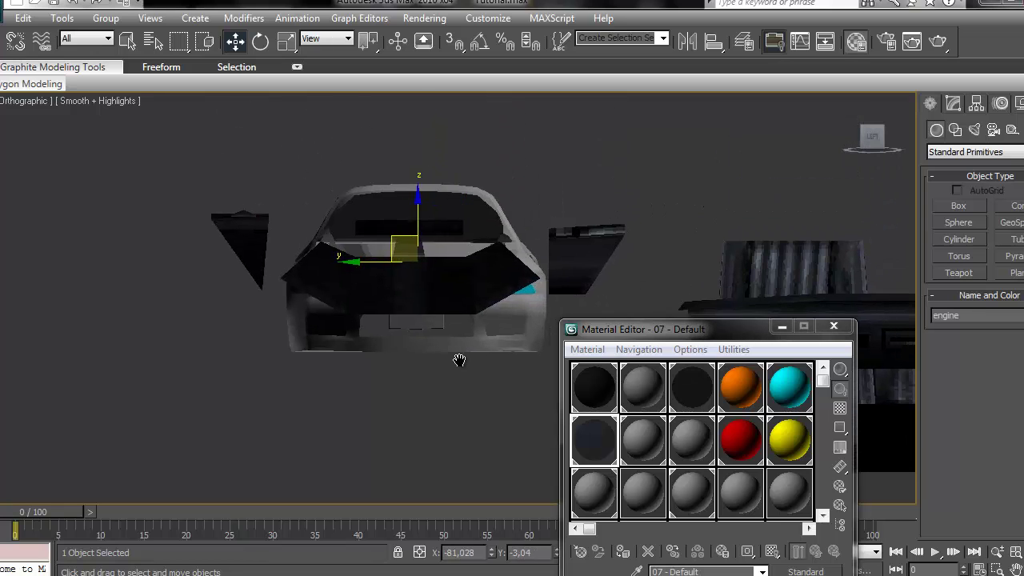
pyautogui.click(286, 42)
pyautogui.moveTo(407, 256); pyautogui.dragTo(413, 297)
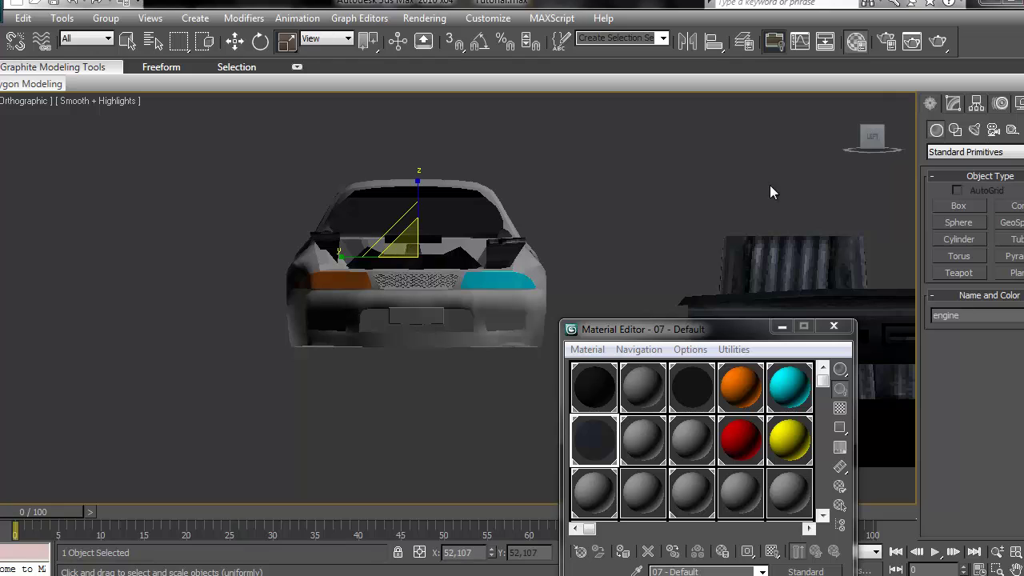
# Shift the engine along the X axis deeper into the engine bay, to about X -74.3
pyautogui.moveTo(877, 141); pyautogui.dragTo(851, 186)
pyautogui.press('z')
pyautogui.scroll(-7, 596, 194)
pyautogui.press('z')
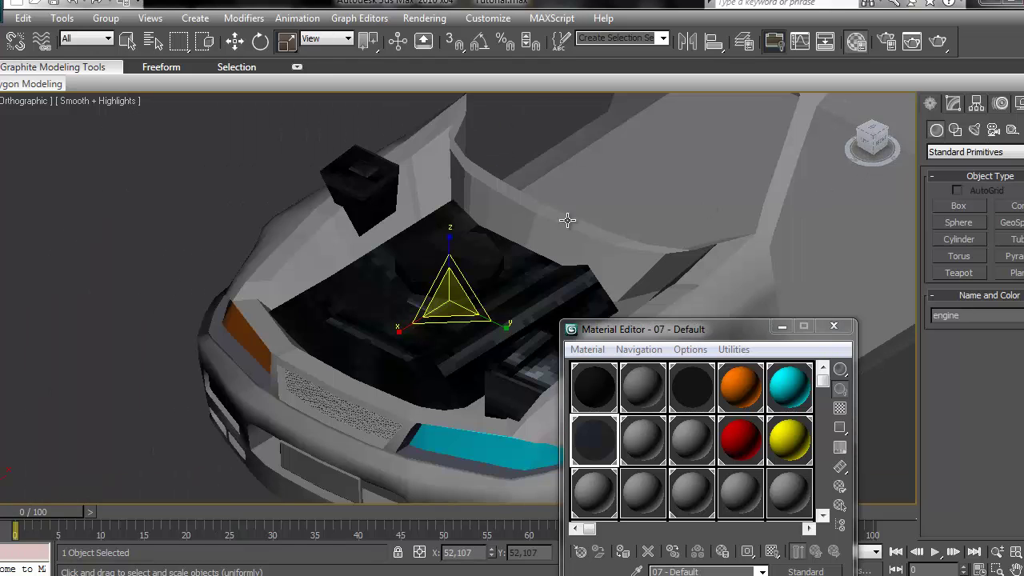
pyautogui.moveTo(502, 220); pyautogui.dragTo(433, 227, button='middle')
pyautogui.press('w')
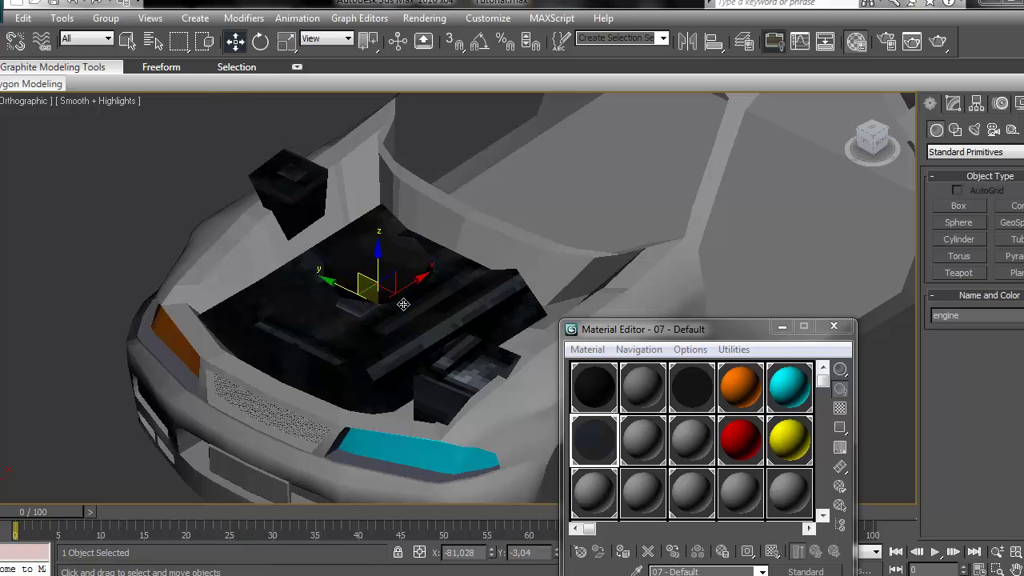
pyautogui.keyDown('alt'); pyautogui.moveTo(403, 304); pyautogui.dragTo(599, 259, button='middle'); pyautogui.keyUp('alt')
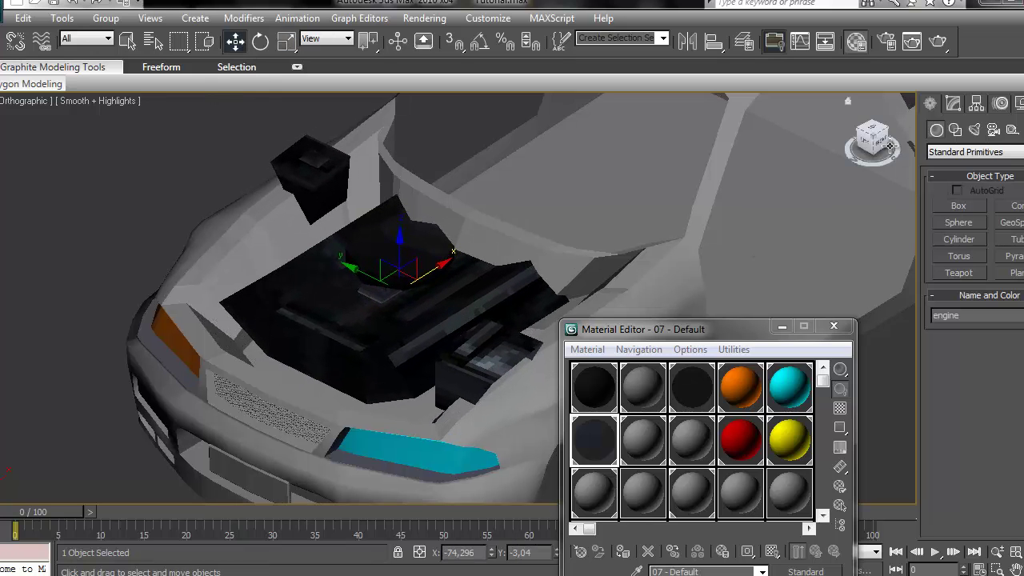
# Return to the perspective projection, then rescale the engine and reposition it to fit the engine bay, at about X -79.0, Y 0.5
pyautogui.moveTo(877, 144); pyautogui.dragTo(895, 152)
pyautogui.scroll(-4, 501, 288)
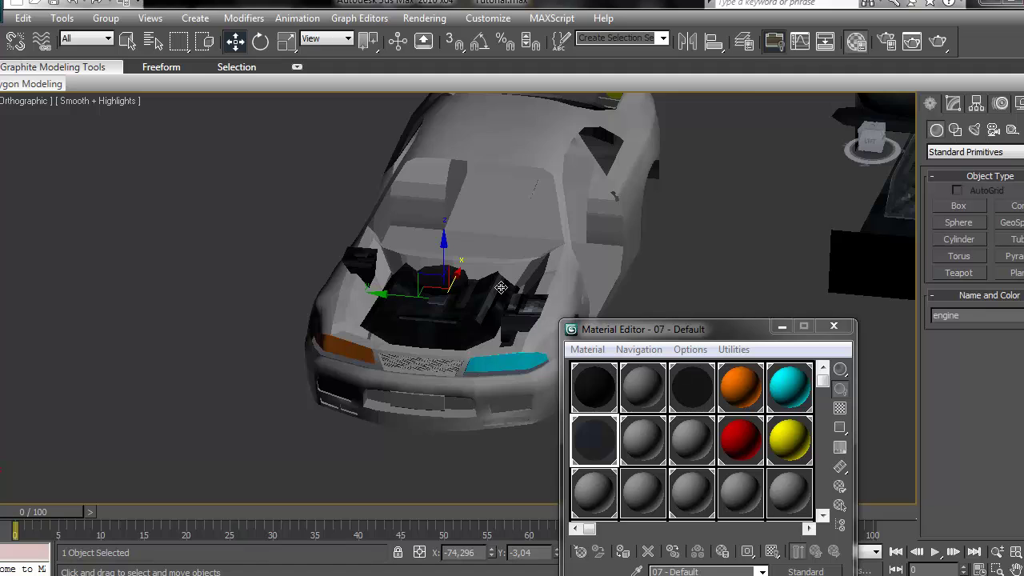
pyautogui.press('p')
pyautogui.scroll(-3, 501, 287)
pyautogui.scroll(5, 544, 278)
pyautogui.scroll(-2, 599, 263)
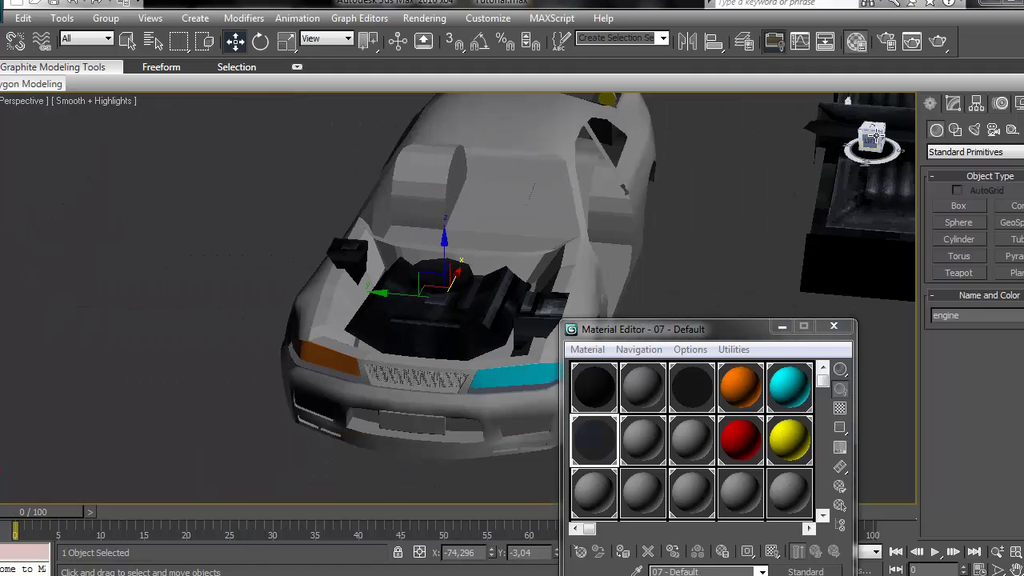
pyautogui.moveTo(876, 136); pyautogui.dragTo(889, 145)
pyautogui.press('z')
pyautogui.moveTo(419, 272); pyautogui.dragTo(290, 226, button='middle')
pyautogui.click(286, 44)
pyautogui.moveTo(294, 226); pyautogui.dragTo(238, 253)
pyautogui.click(235, 42)
pyautogui.moveTo(884, 173); pyautogui.dragTo(870, 142)
pyautogui.moveTo(452, 248); pyautogui.dragTo(392, 228, button='middle')
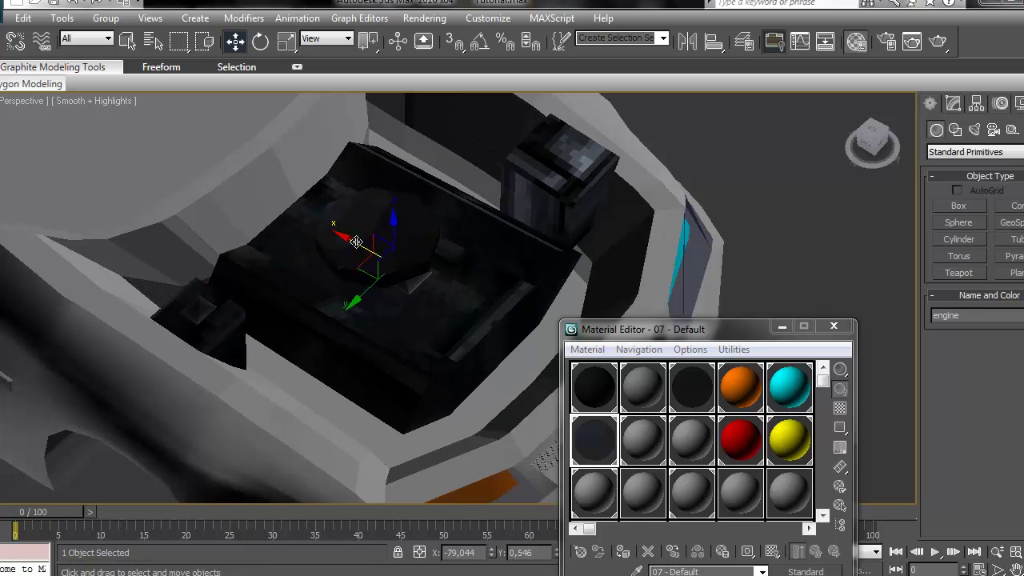
# Lower the engine in the bay and adjust it sideways along Y to about -2.0 so it sits between the fenders
pyautogui.click(869, 143)
pyautogui.press('z')
pyautogui.scroll(-3, 839, 159)
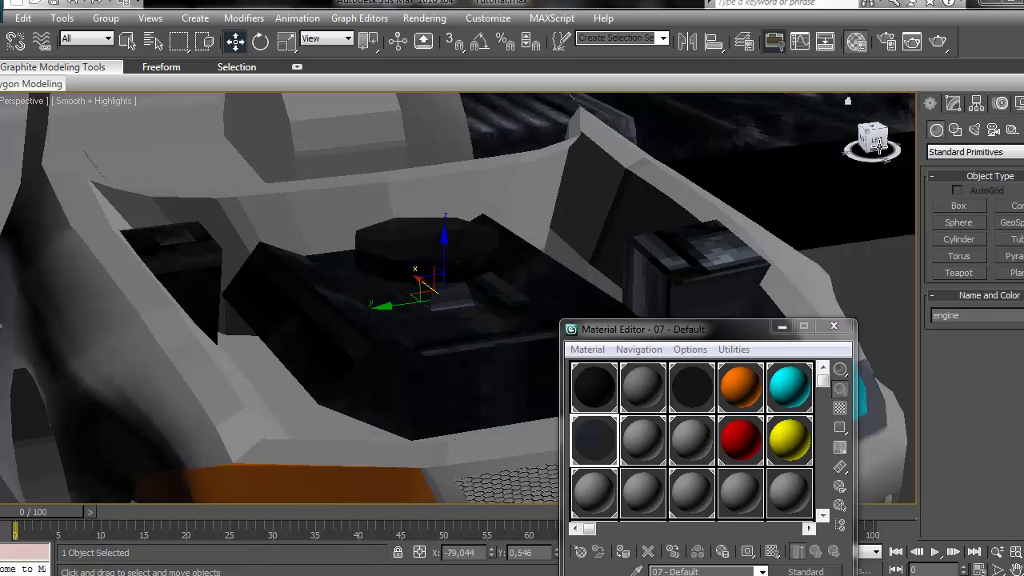
pyautogui.click(874, 141)
pyautogui.moveTo(556, 207); pyautogui.dragTo(453, 111, button='middle')
pyautogui.moveTo(356, 160); pyautogui.dragTo(359, 176)
pyautogui.moveTo(305, 228); pyautogui.dragTo(311, 228)
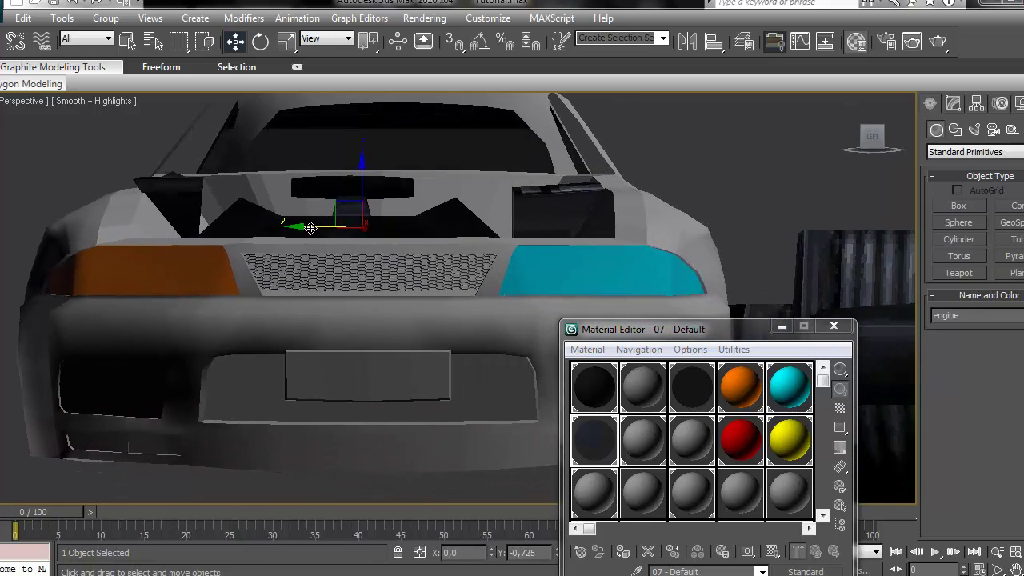
pyautogui.moveTo(363, 164); pyautogui.dragTo(364, 176)
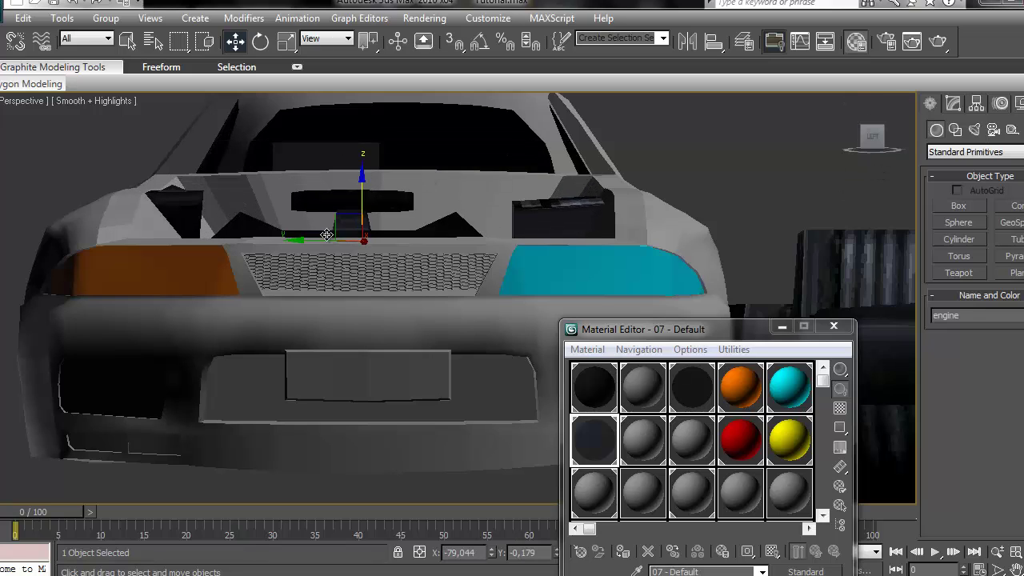
pyautogui.moveTo(321, 240); pyautogui.dragTo(335, 240)
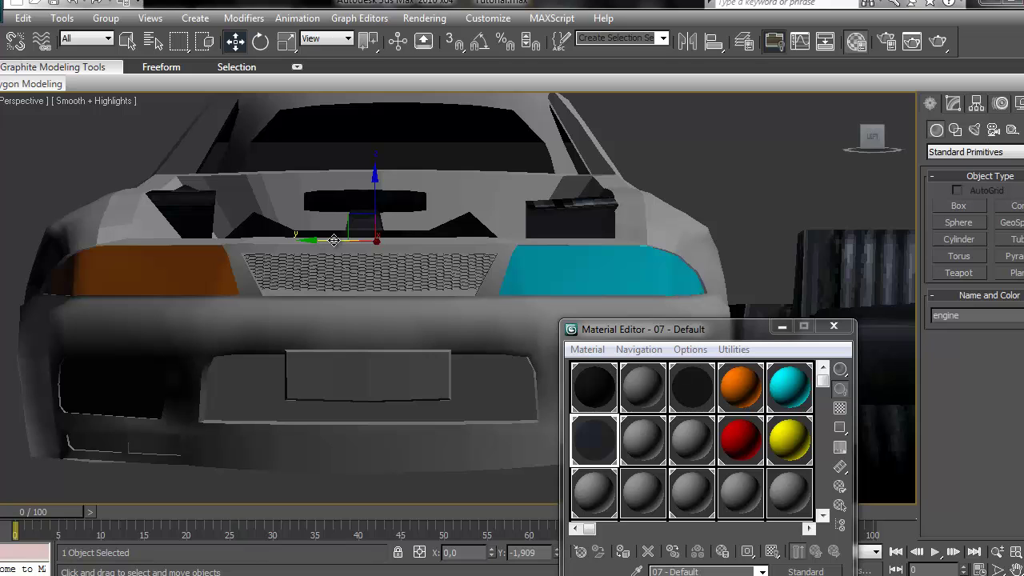
# Tilt the engine slightly forward about the Y axis to follow the bonnet line and lower it a little
pyautogui.moveTo(870, 139); pyautogui.dragTo(780, 139)
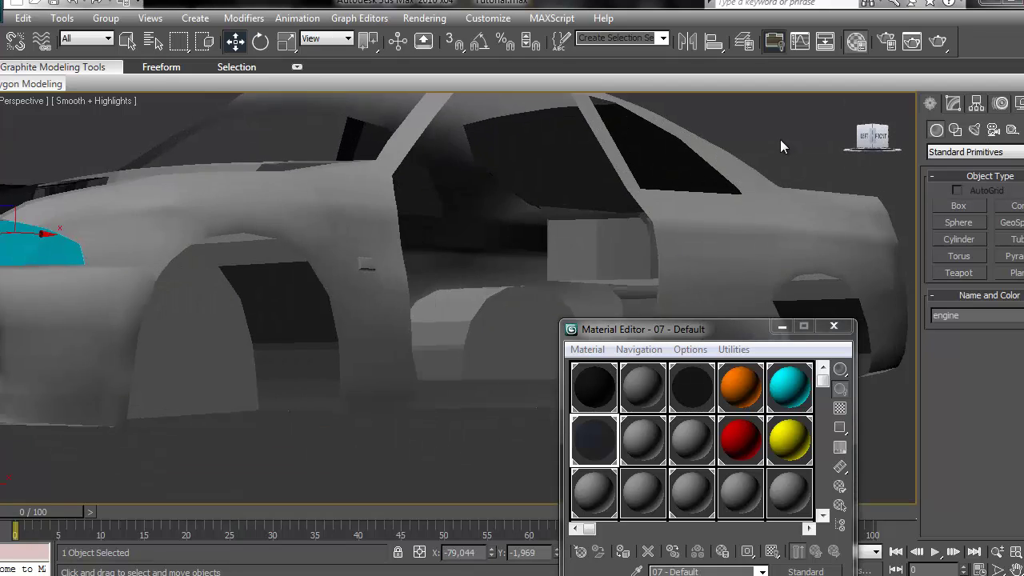
pyautogui.scroll(3, 393, 286)
pyautogui.moveTo(394, 286); pyautogui.dragTo(760, 232, button='middle')
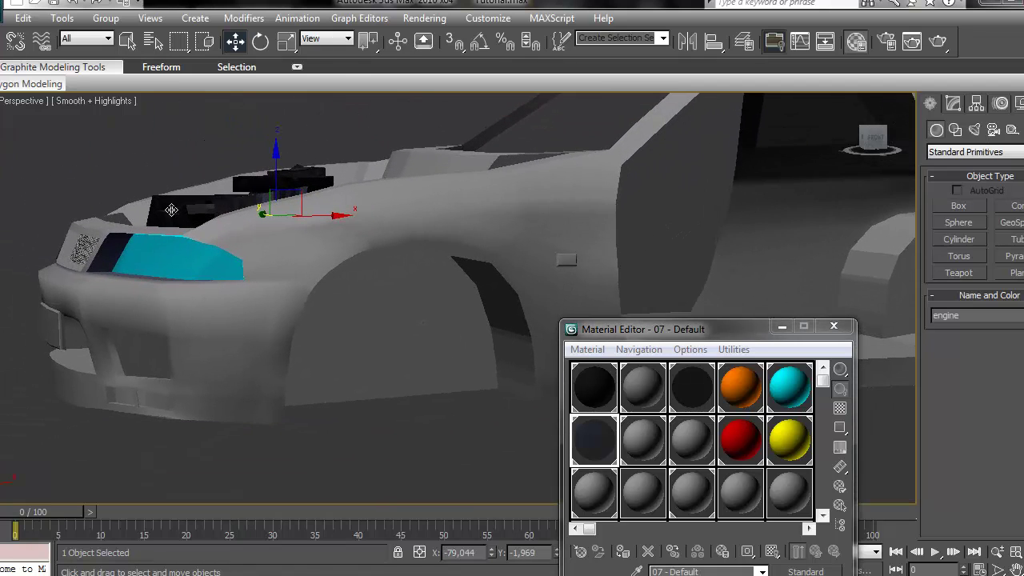
pyautogui.click(262, 42)
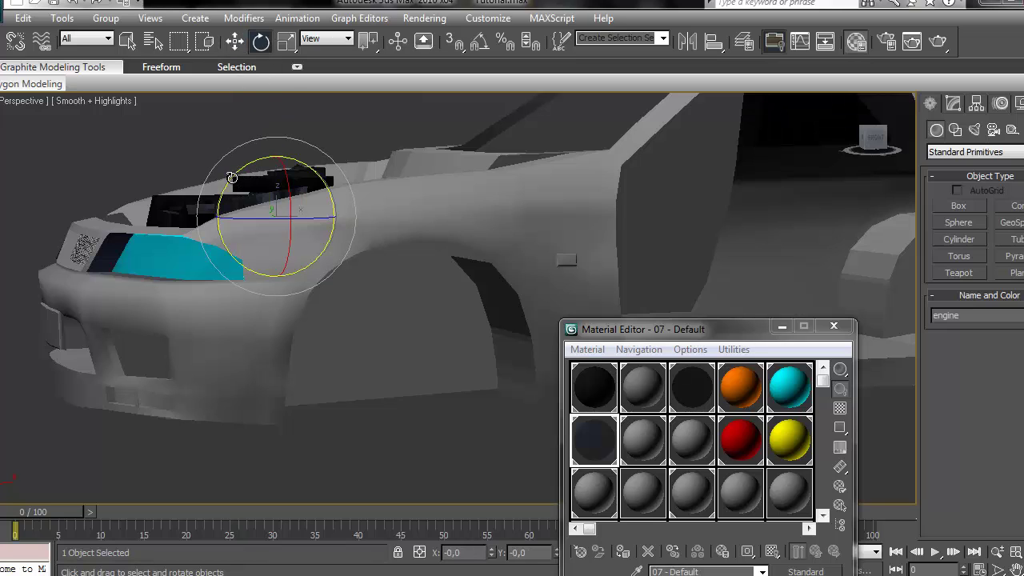
pyautogui.moveTo(232, 177)
pyautogui.mouseDown()
pyautogui.moveTo(219, 187)
pyautogui.moveTo(221, 179)
pyautogui.mouseUp()
pyautogui.click(235, 42)
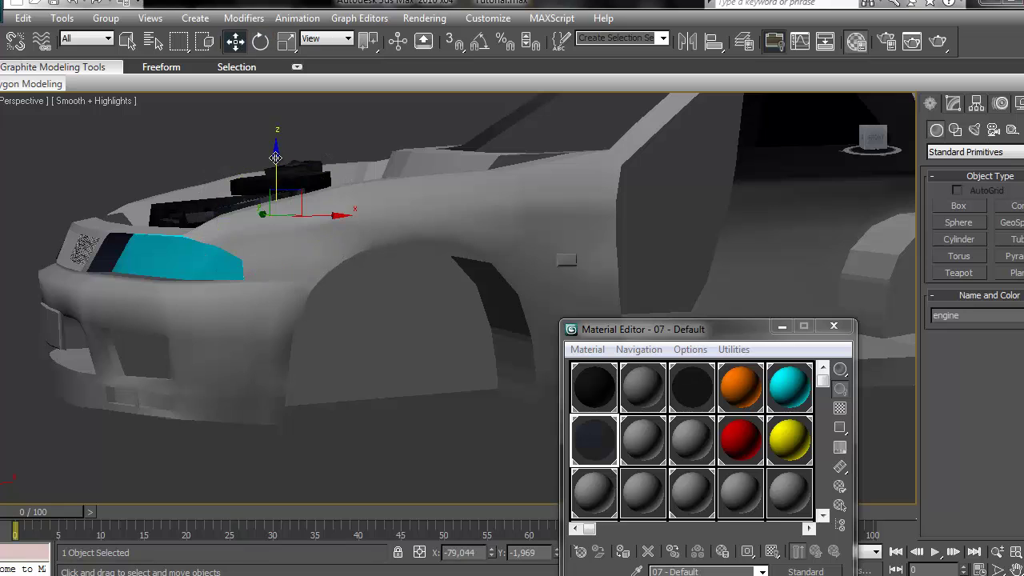
pyautogui.moveTo(275, 164); pyautogui.dragTo(275, 166)
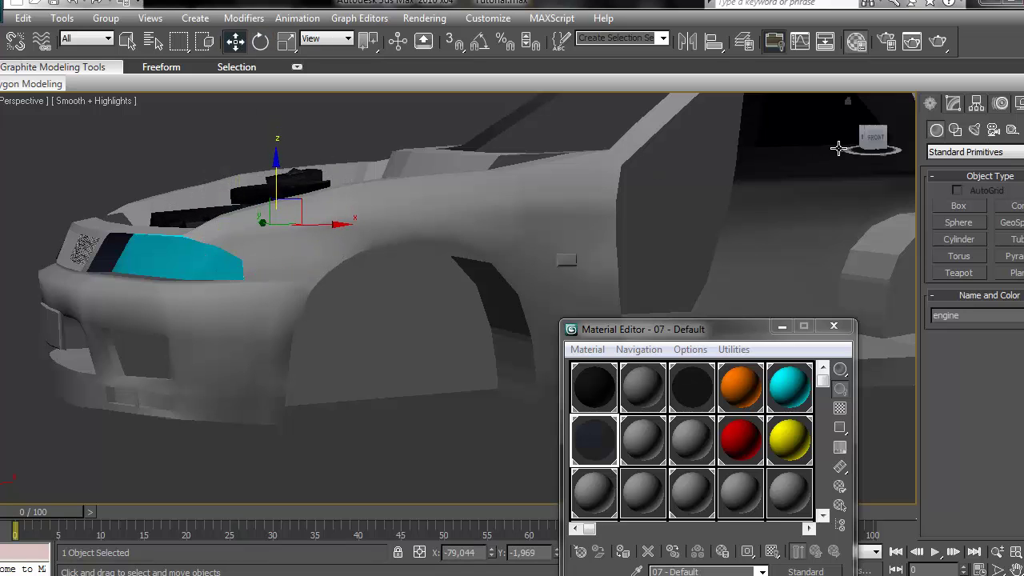
# Select the central engine block within the engine mesh at Element level, leaving out the two side boxes
pyautogui.moveTo(872, 138); pyautogui.dragTo(894, 157)
pyautogui.moveTo(558, 254); pyautogui.dragTo(366, 231, button='middle')
pyautogui.scroll(-3, 366, 231)
pyautogui.scroll(3, 498, 227)
pyautogui.click(977, 103)
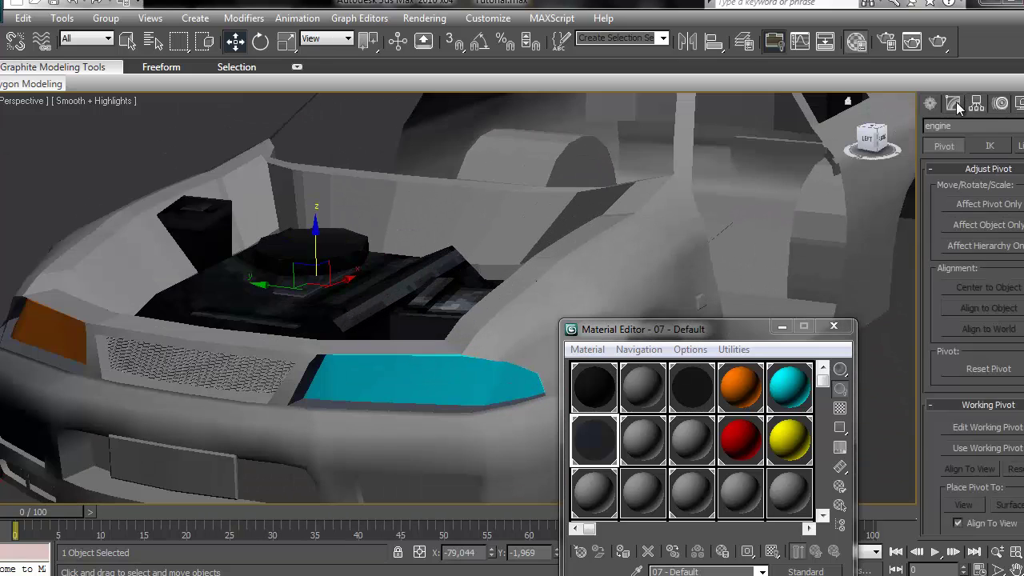
pyautogui.click(952, 104)
pyautogui.moveTo(876, 119); pyautogui.dragTo(851, 165)
pyautogui.moveTo(518, 326); pyautogui.dragTo(400, 136, button='middle')
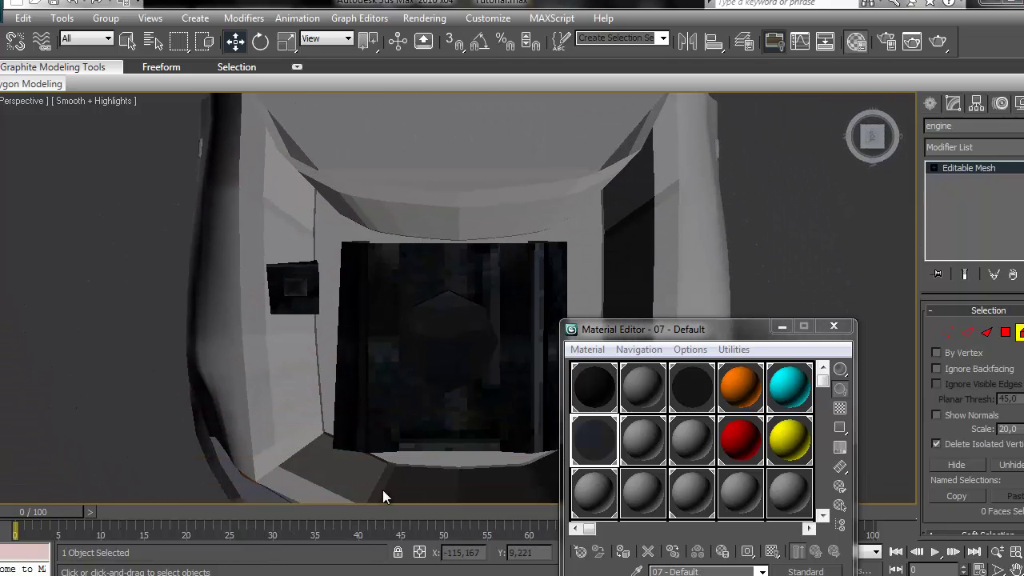
pyautogui.moveTo(355, 265); pyautogui.dragTo(278, 141, button='middle')
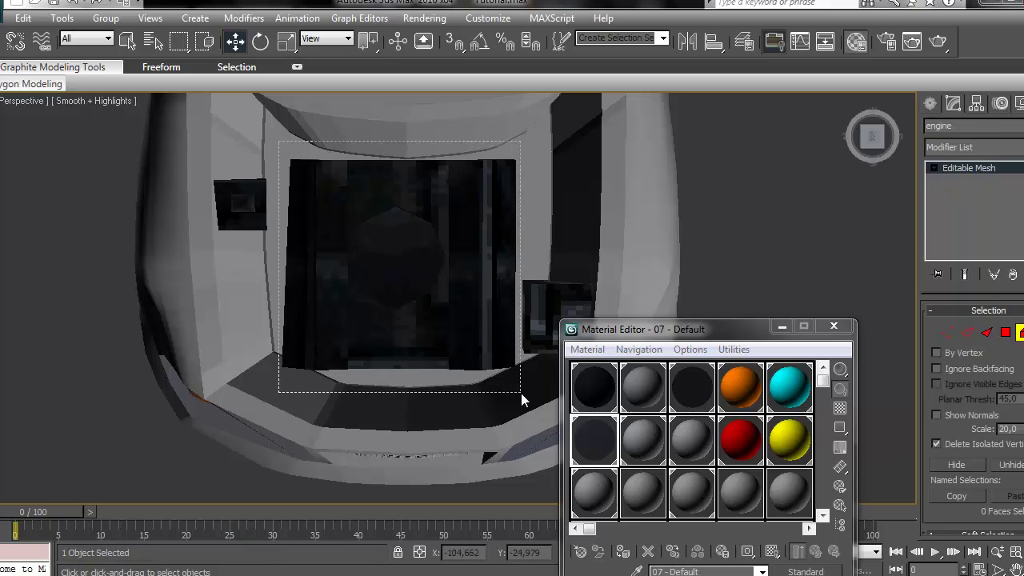
pyautogui.moveTo(521, 393); pyautogui.dragTo(522, 393)
pyautogui.click(880, 143)
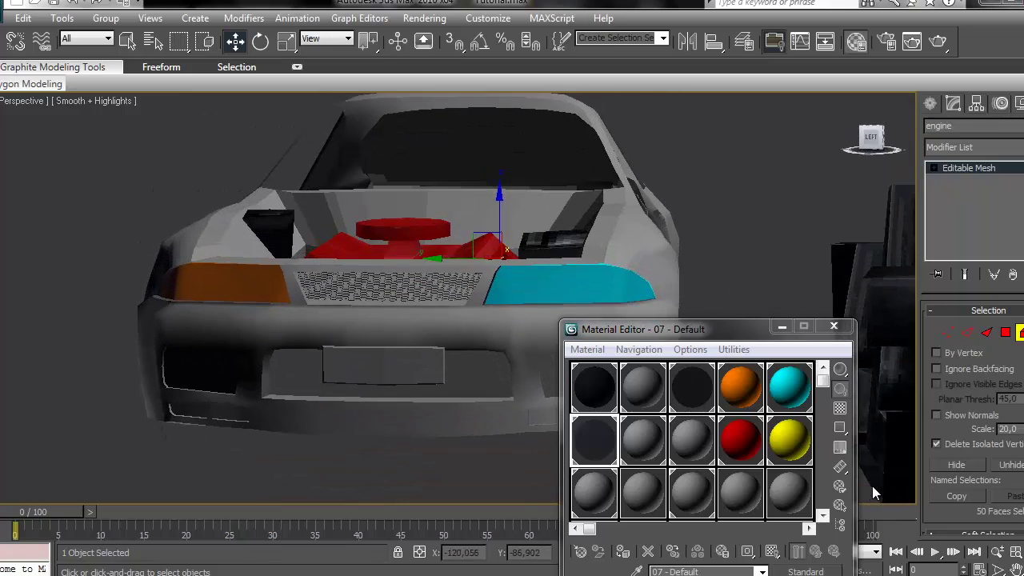